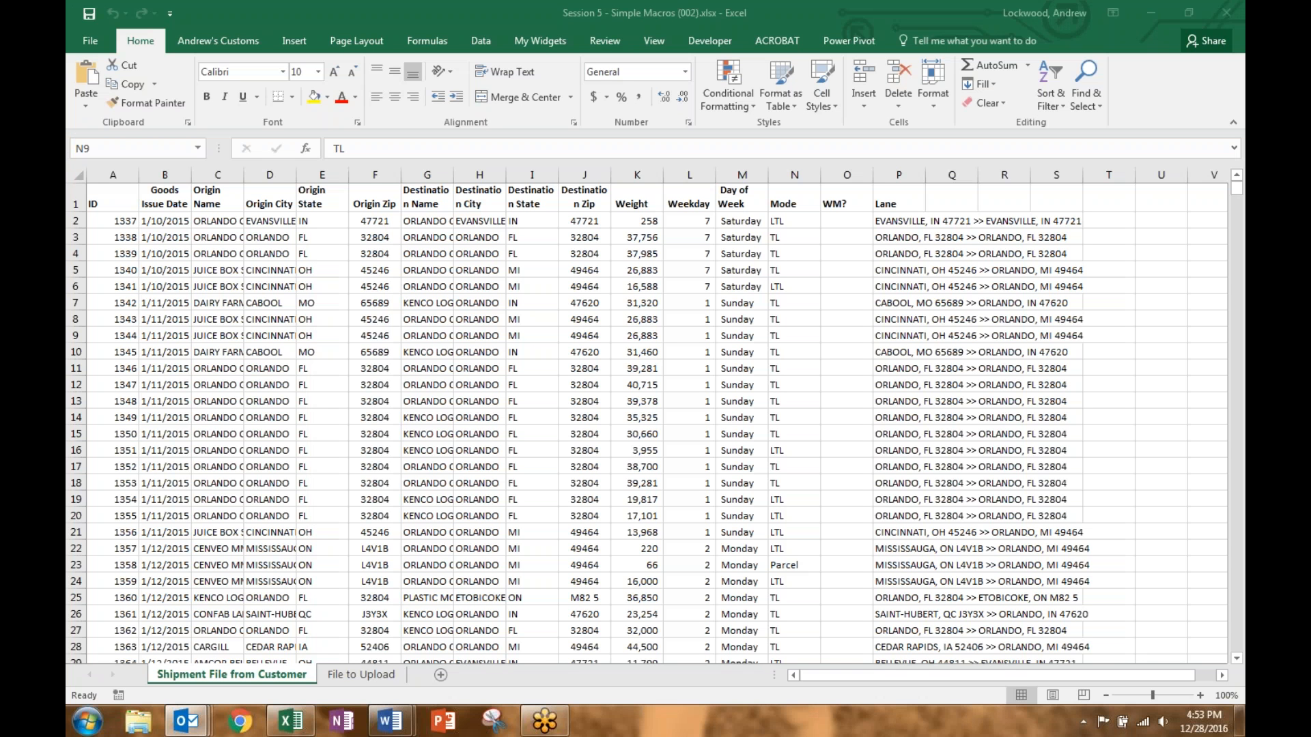
# Step: Activate the Excel window with the Session 5 - Simple Macros workbook
pyautogui.click(717, 40)
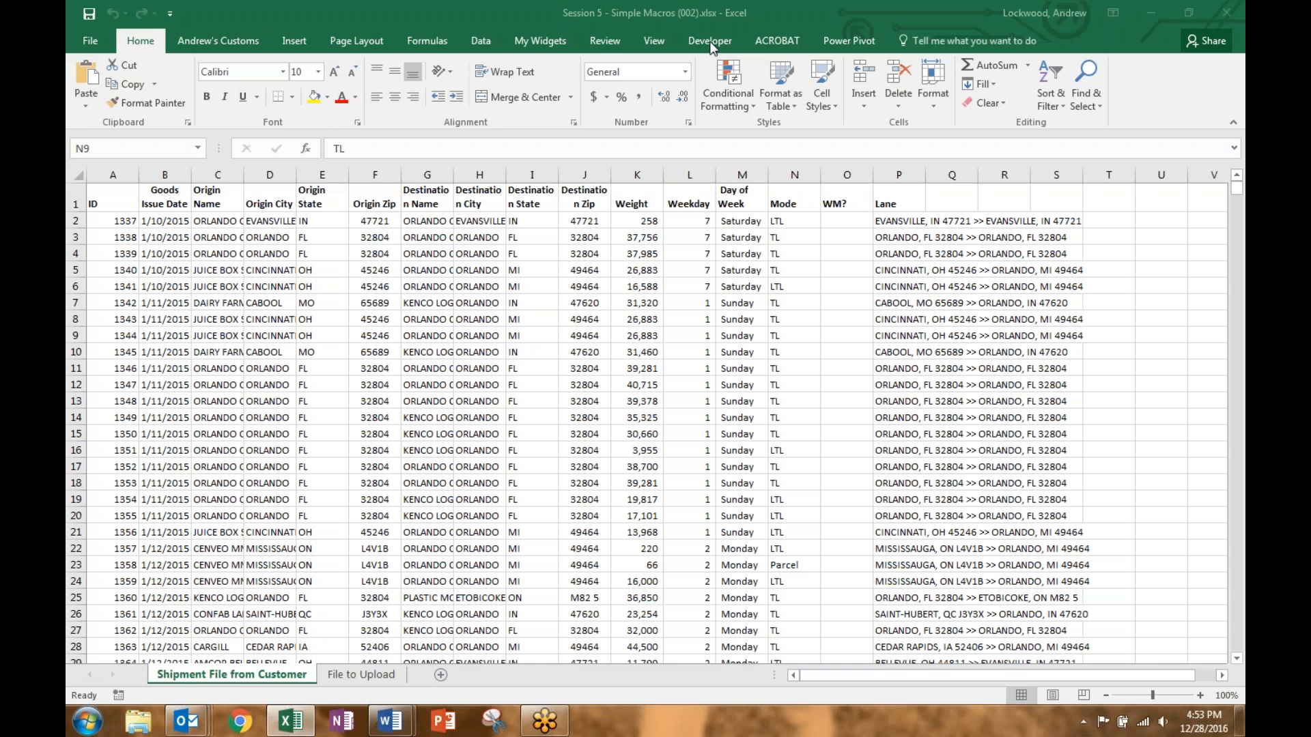
# Step: Confirm Developer is checked in Customize the Ribbon so the Developer tab shows
pyautogui.click(717, 42)
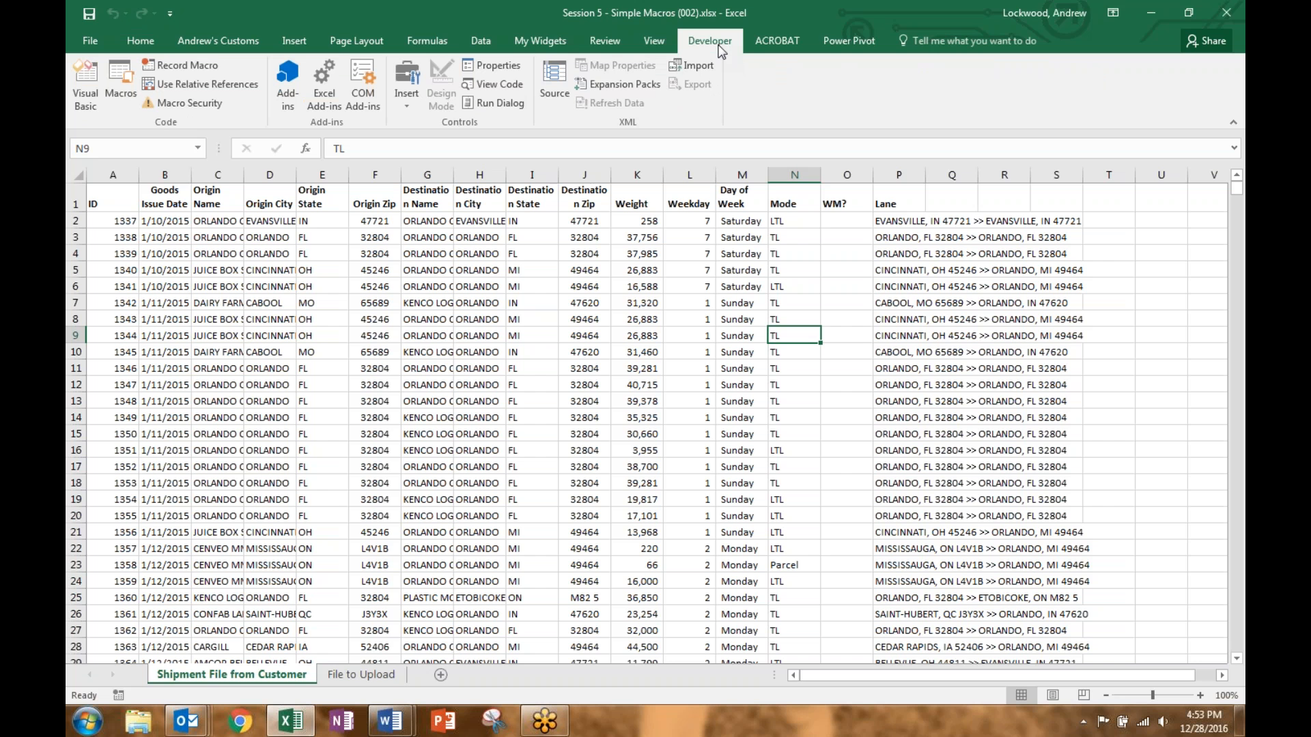
pyautogui.rightClick(454, 43)
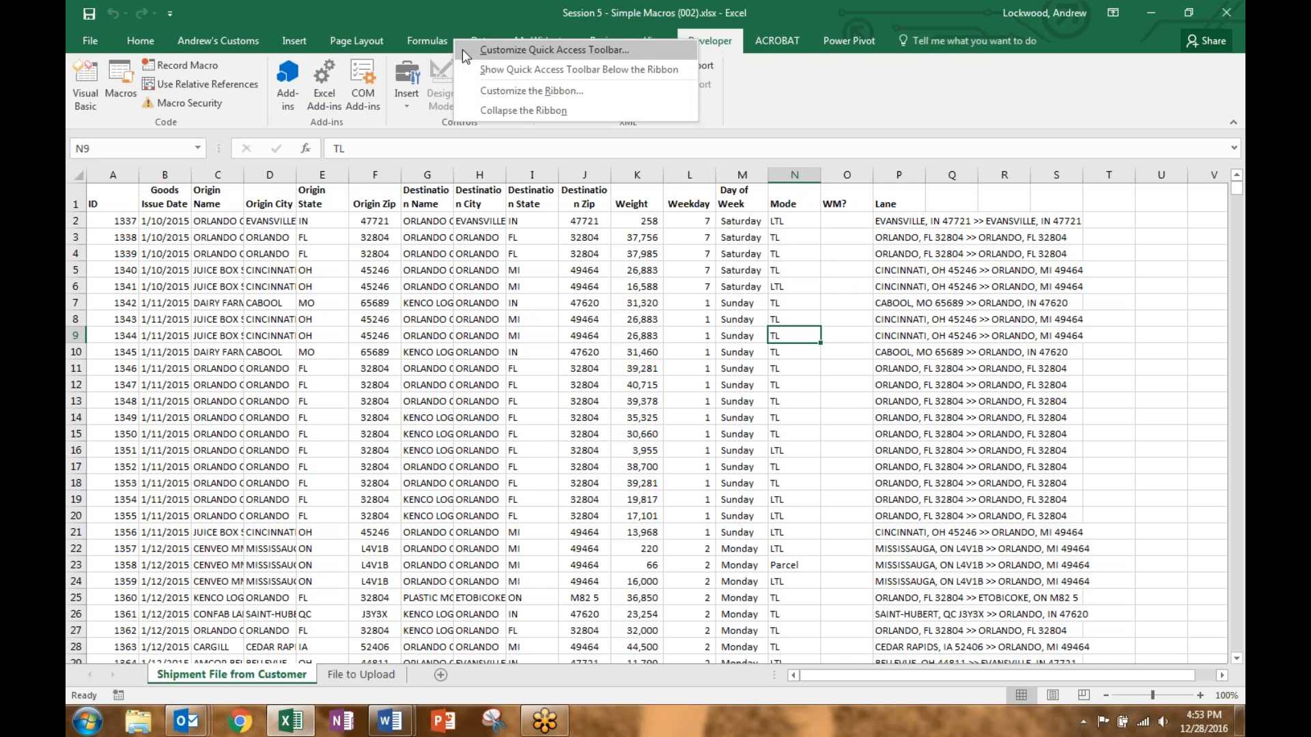
pyautogui.click(504, 90)
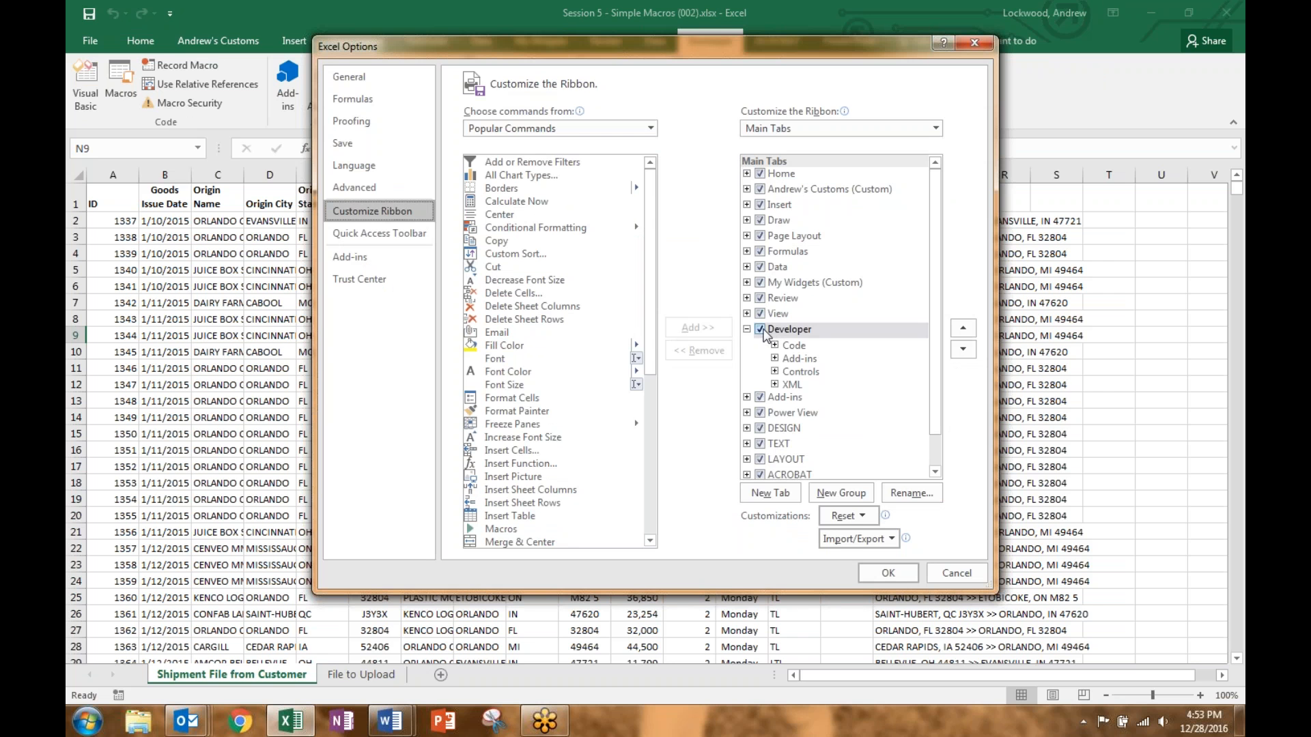
pyautogui.click(760, 329)
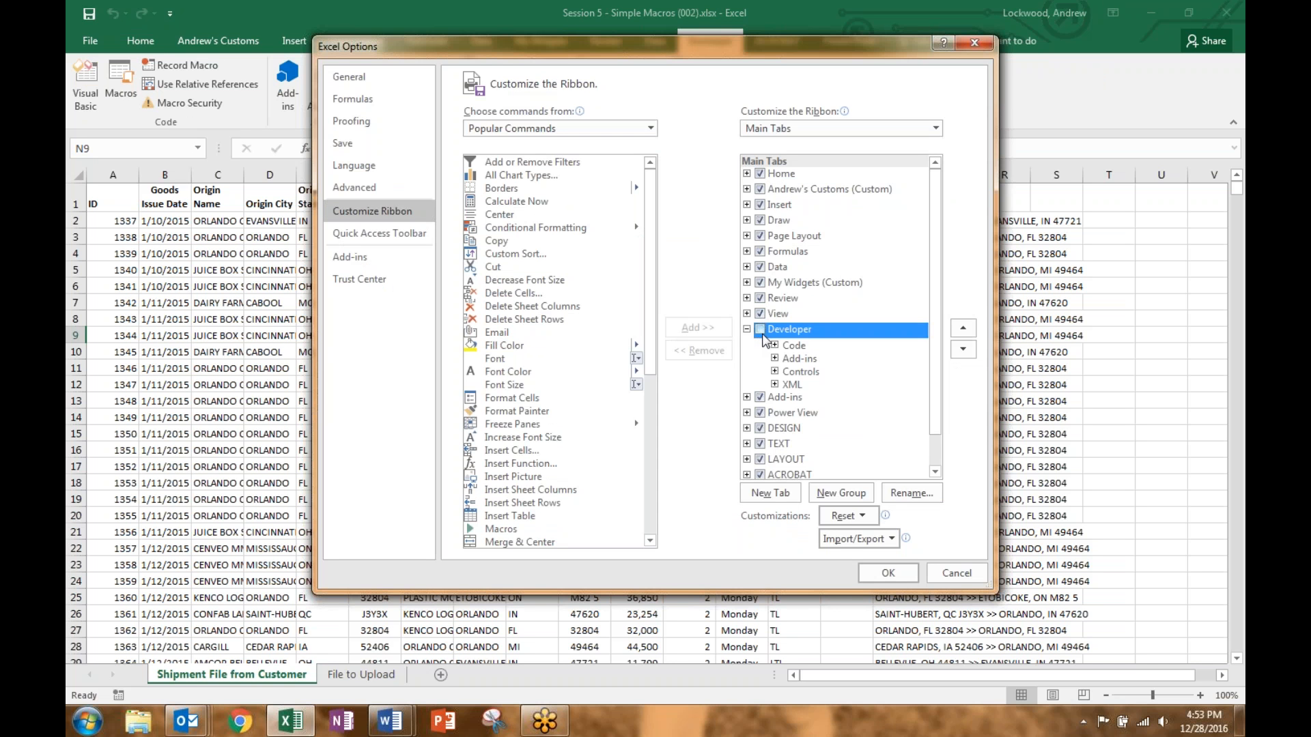
pyautogui.click(759, 330)
pyautogui.click(888, 574)
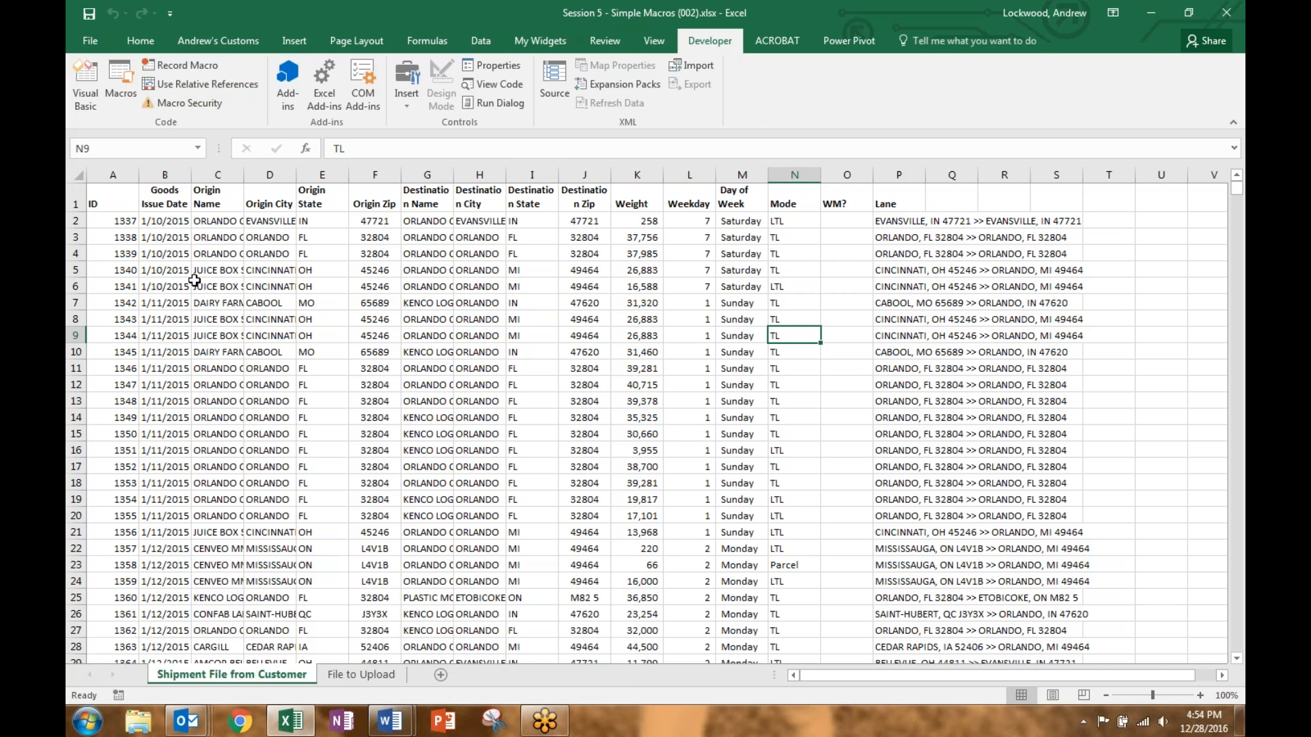
pyautogui.click(360, 677)
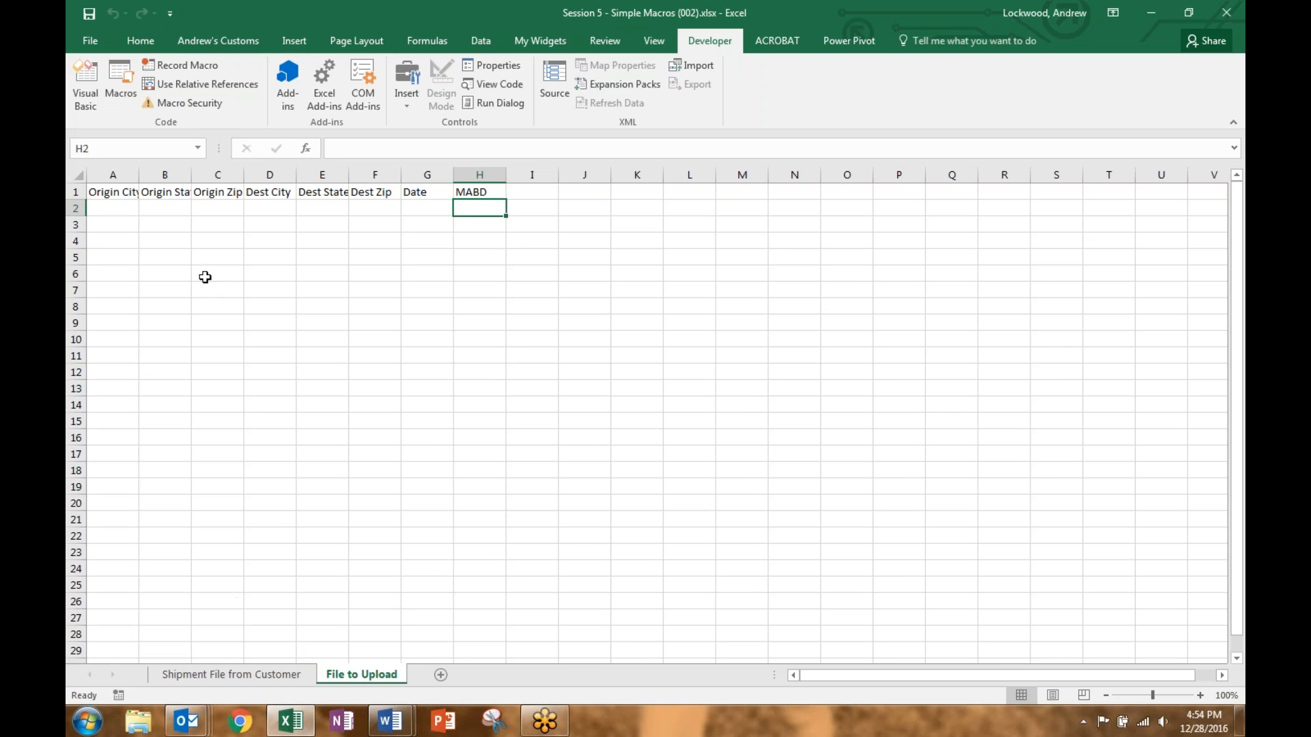
pyautogui.click(231, 674)
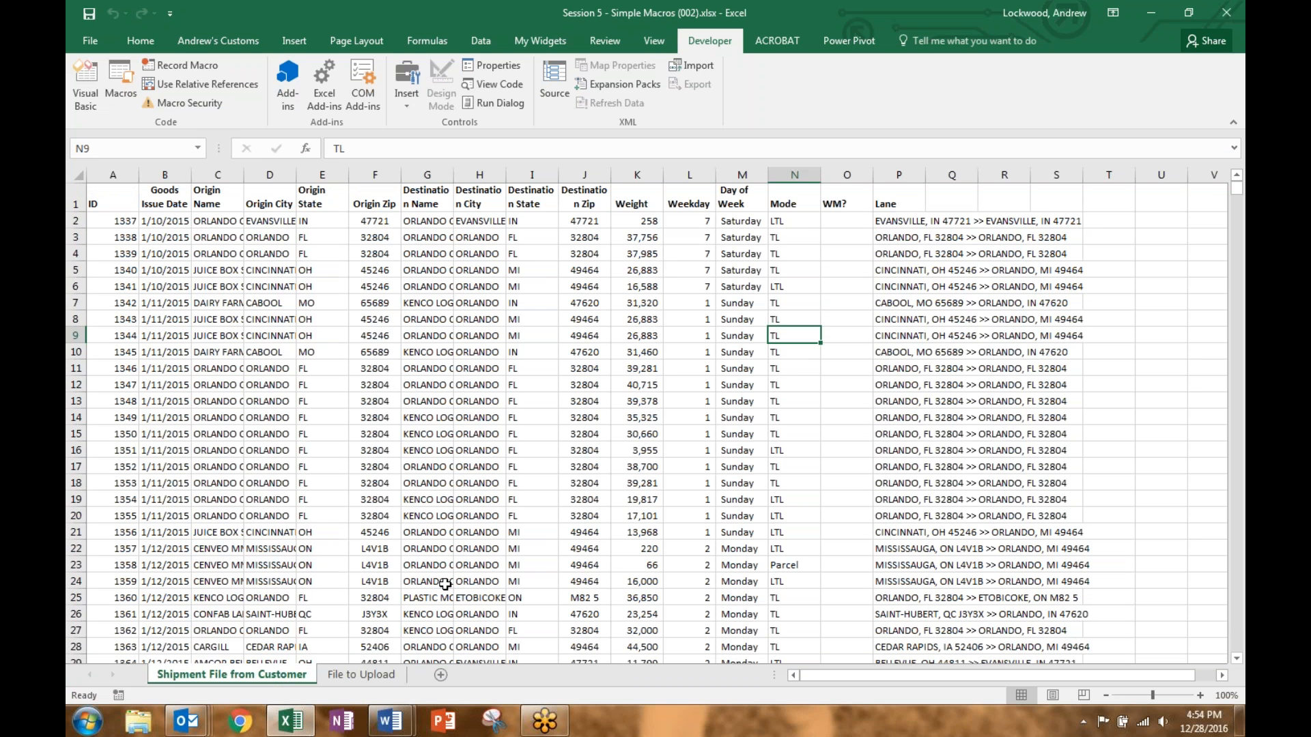
pyautogui.click(384, 678)
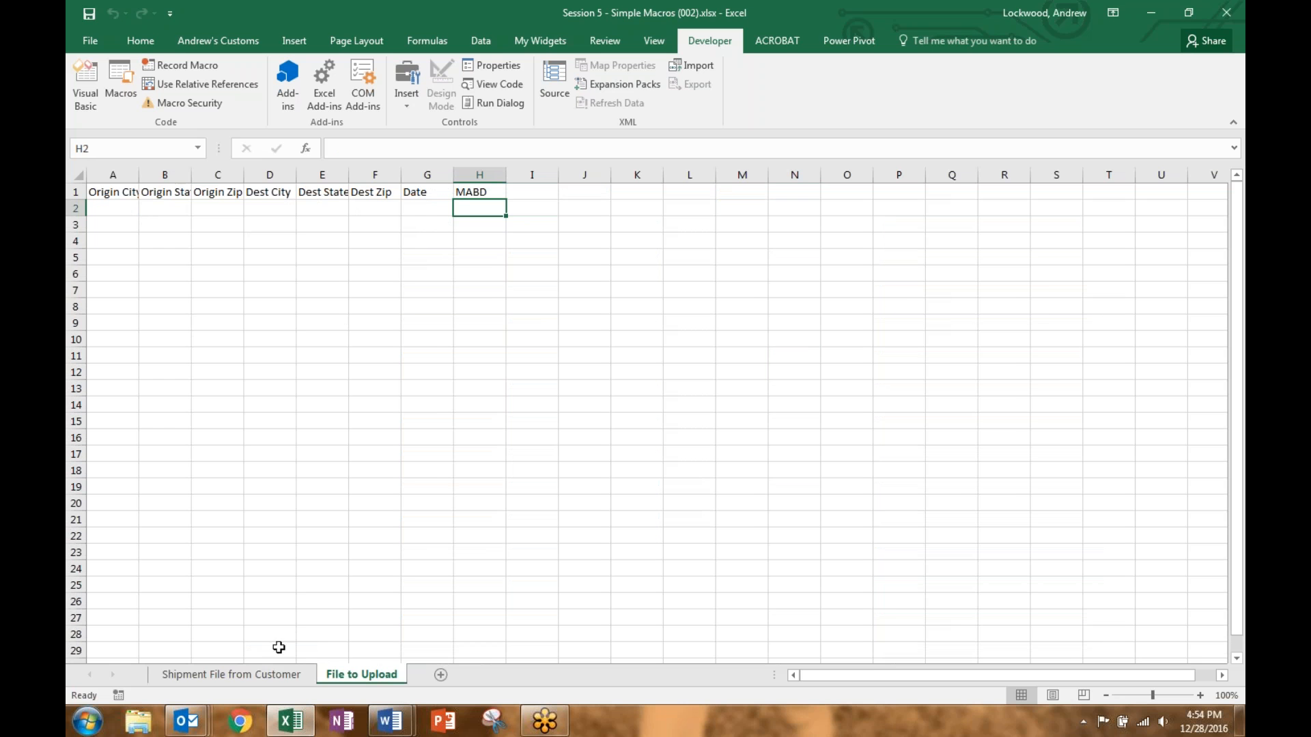
pyautogui.click(268, 674)
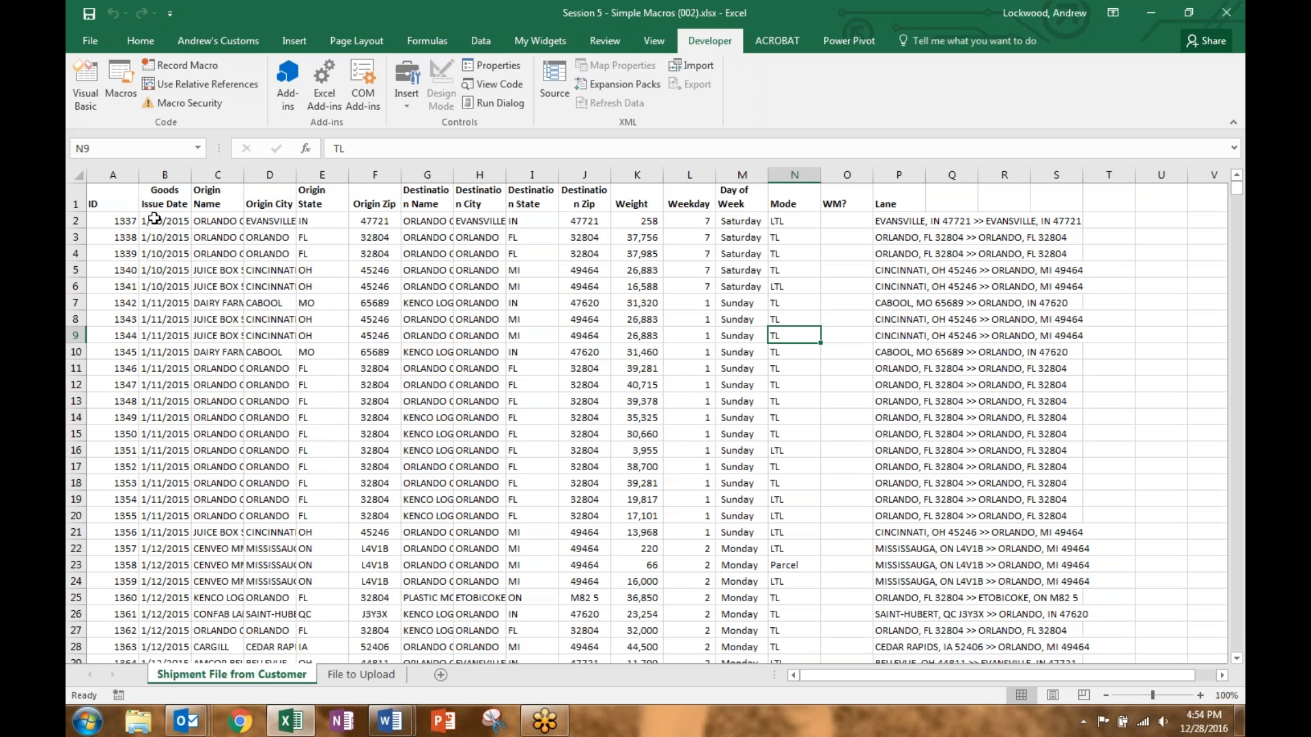
pyautogui.click(126, 199)
pyautogui.click(157, 198)
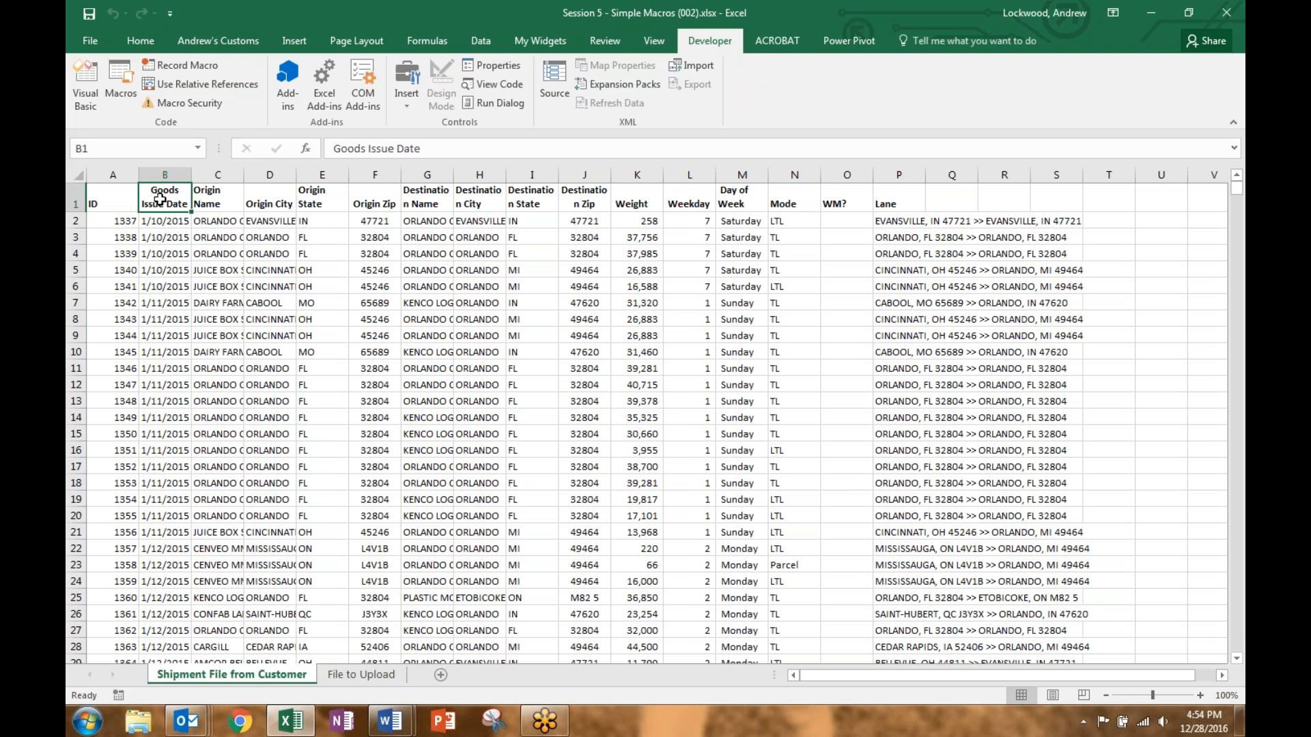
pyautogui.moveTo(231, 200); pyautogui.dragTo(379, 202)
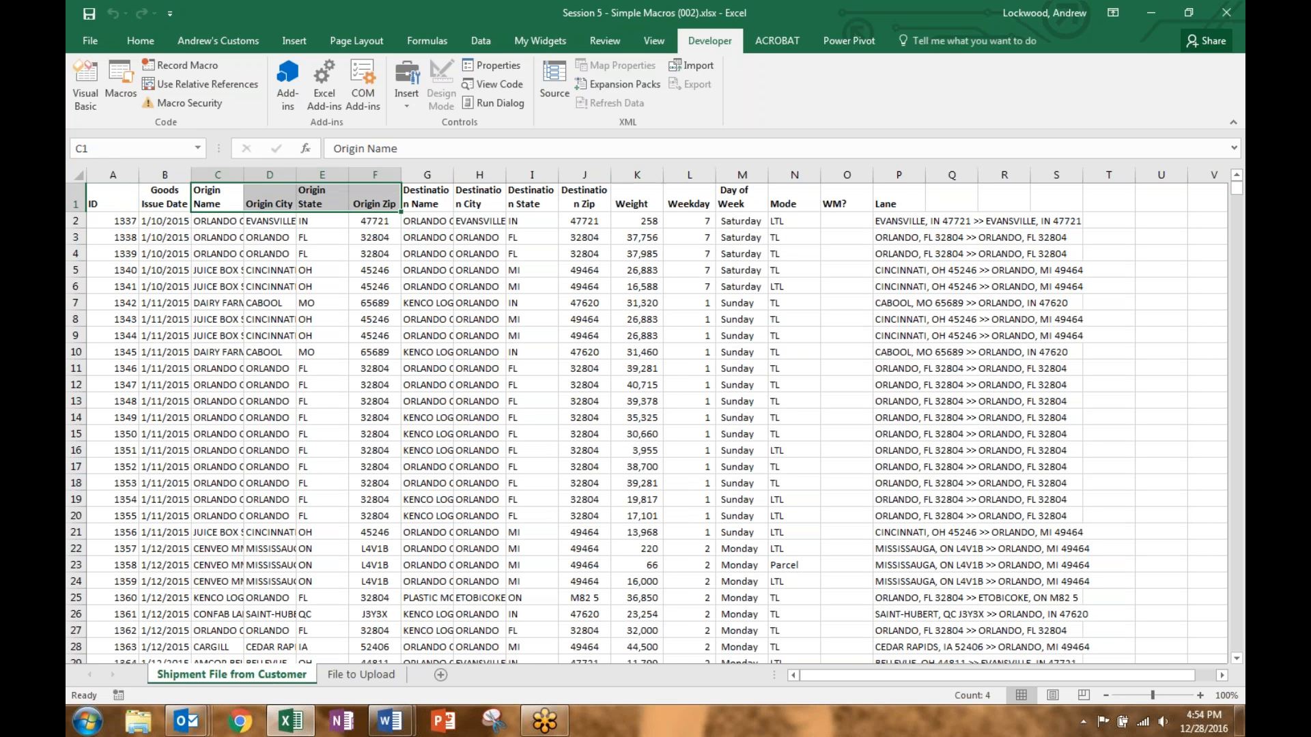
pyautogui.click(360, 674)
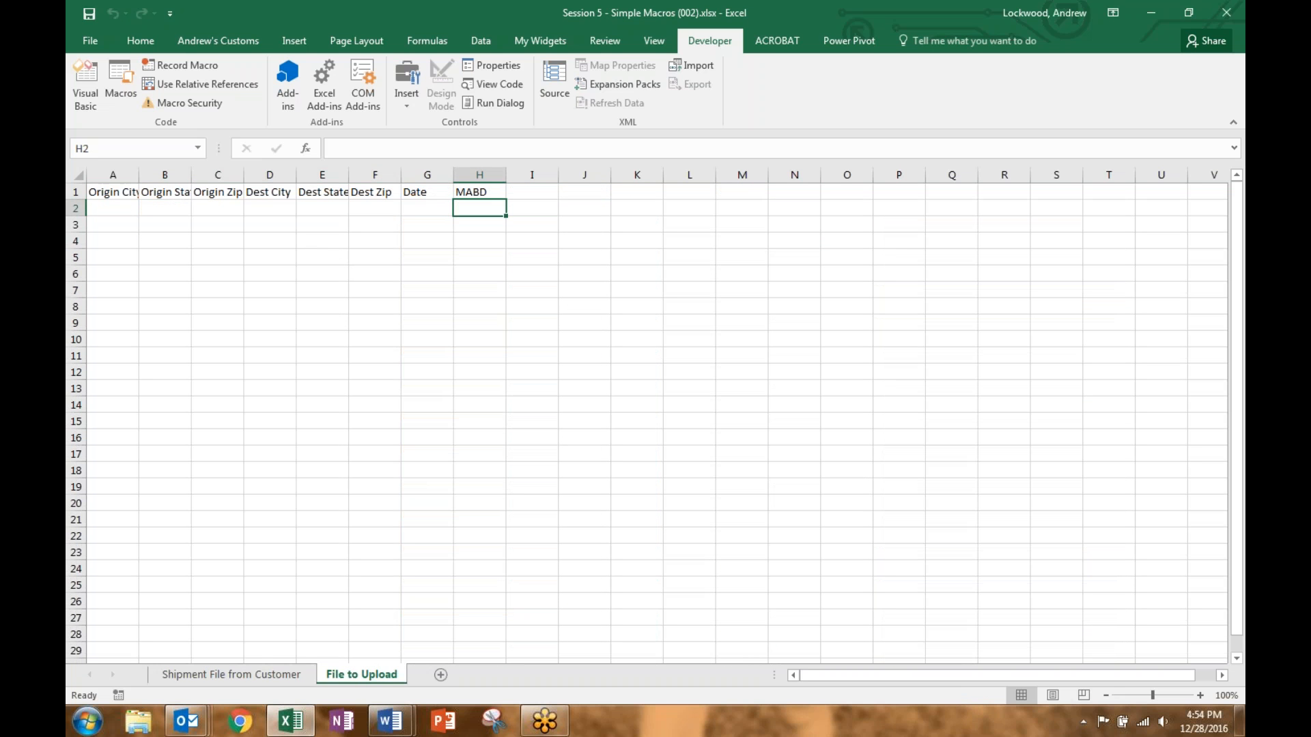
pyautogui.moveTo(109, 193); pyautogui.dragTo(389, 192)
pyautogui.click(427, 191)
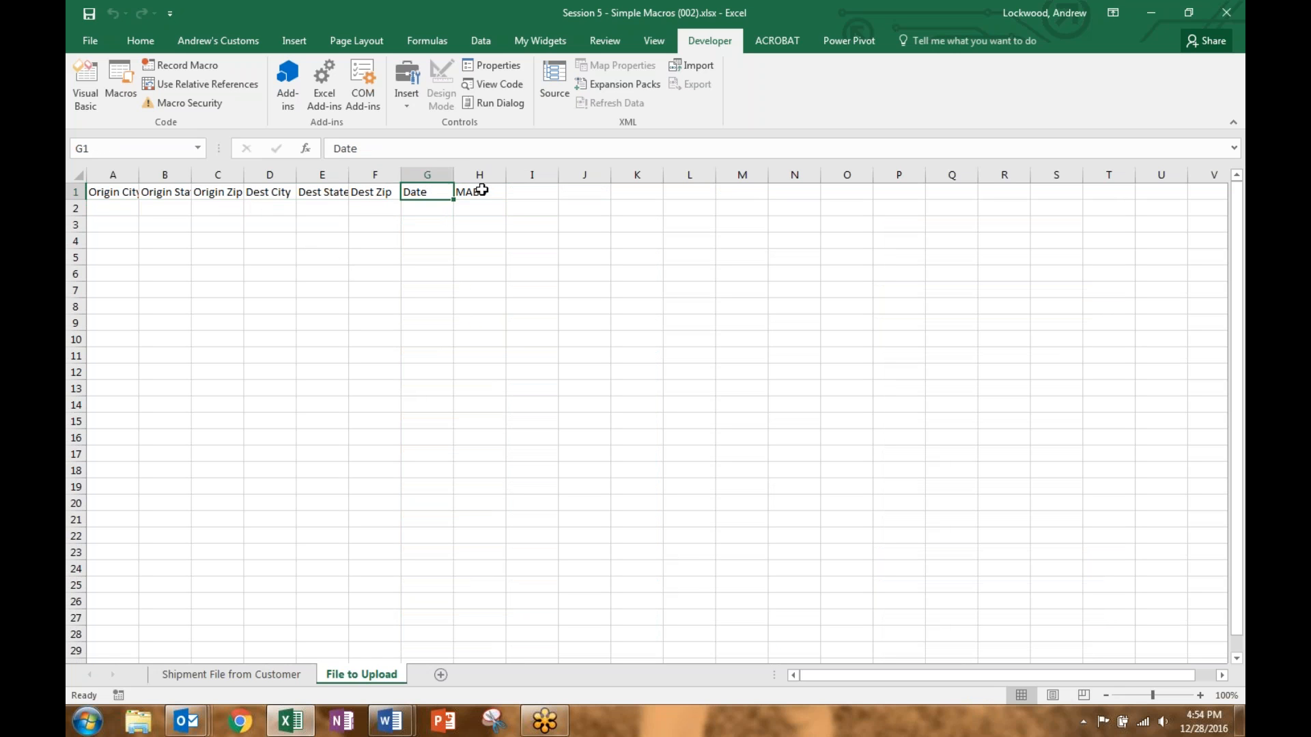
pyautogui.click(481, 193)
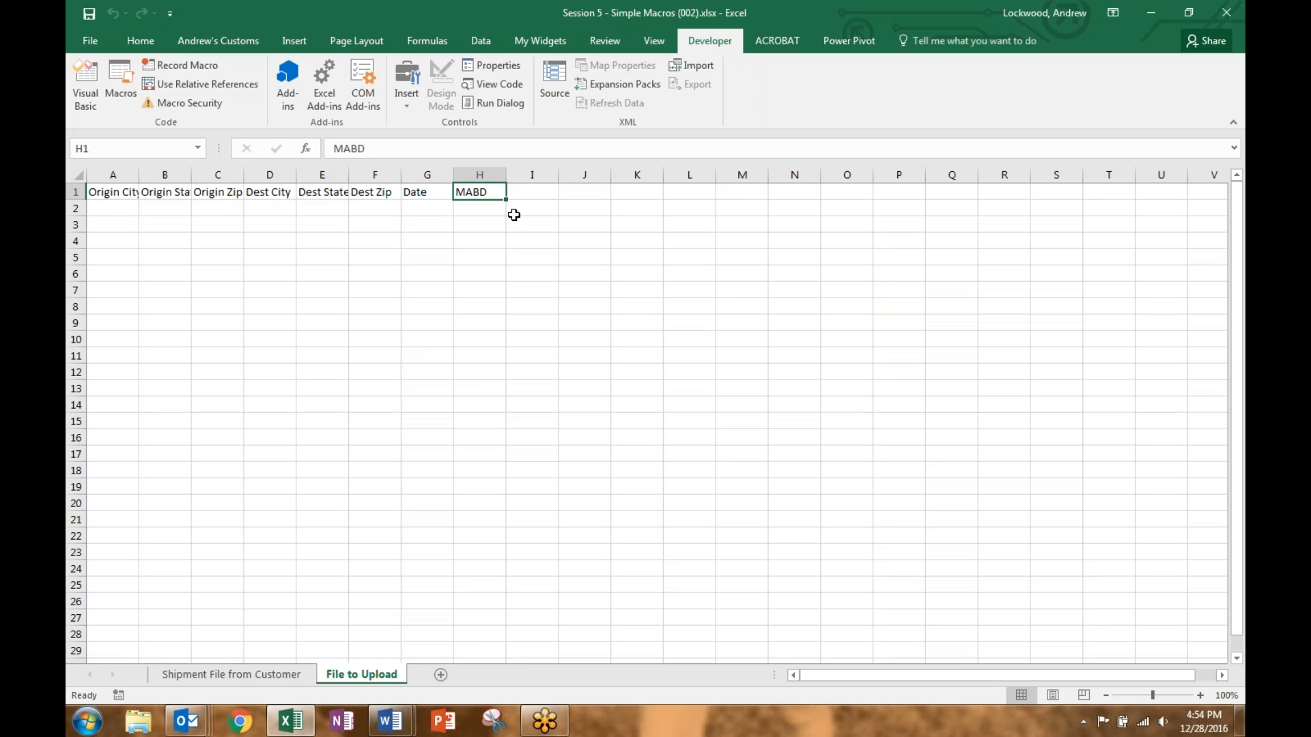
pyautogui.click(434, 208)
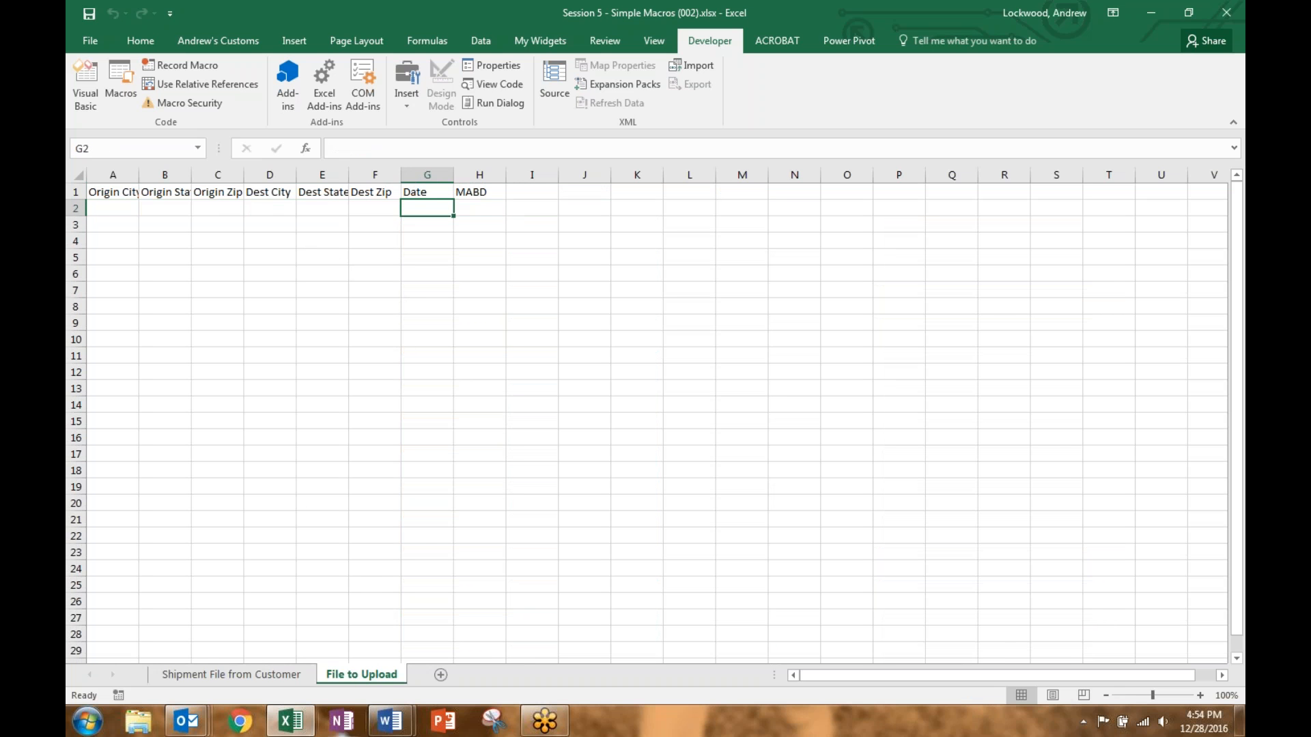
pyautogui.click(268, 675)
pyautogui.click(321, 303)
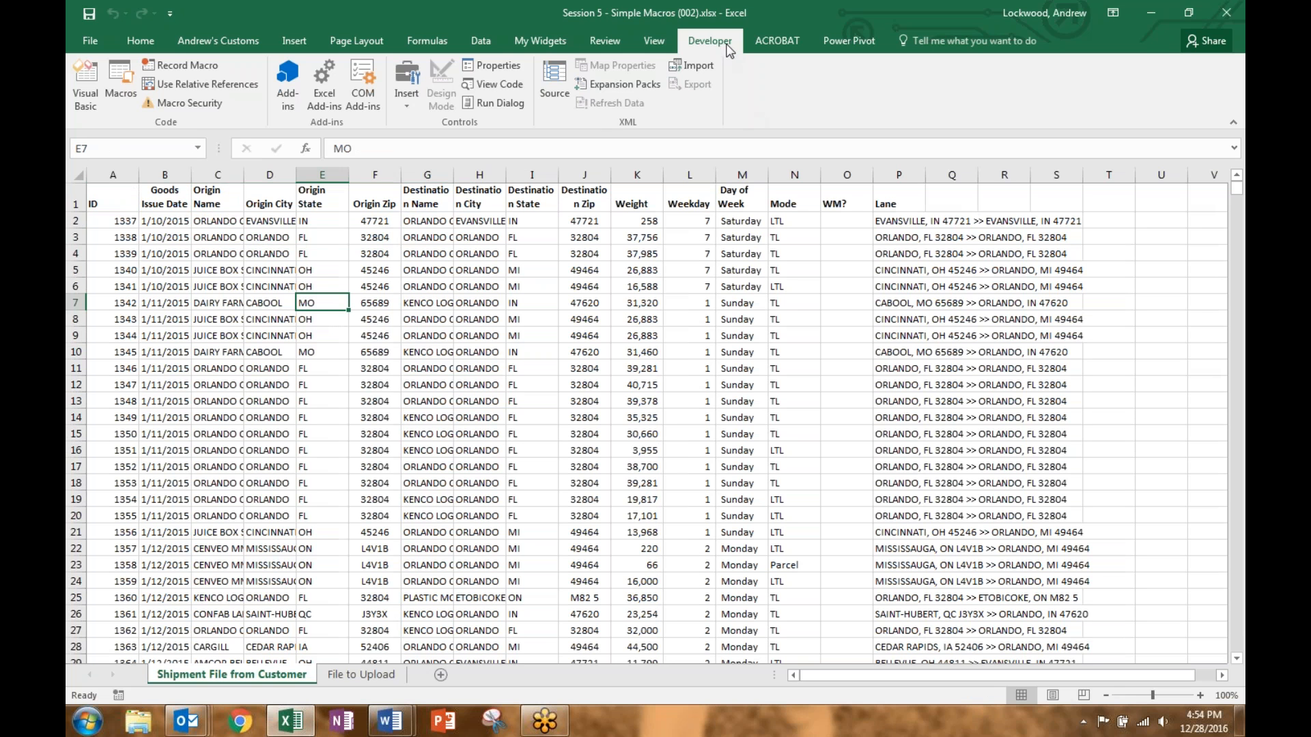
# Step: Start recording a macro named TransformationMacro in This Workbook, removing the invalid space
pyautogui.click(201, 70)
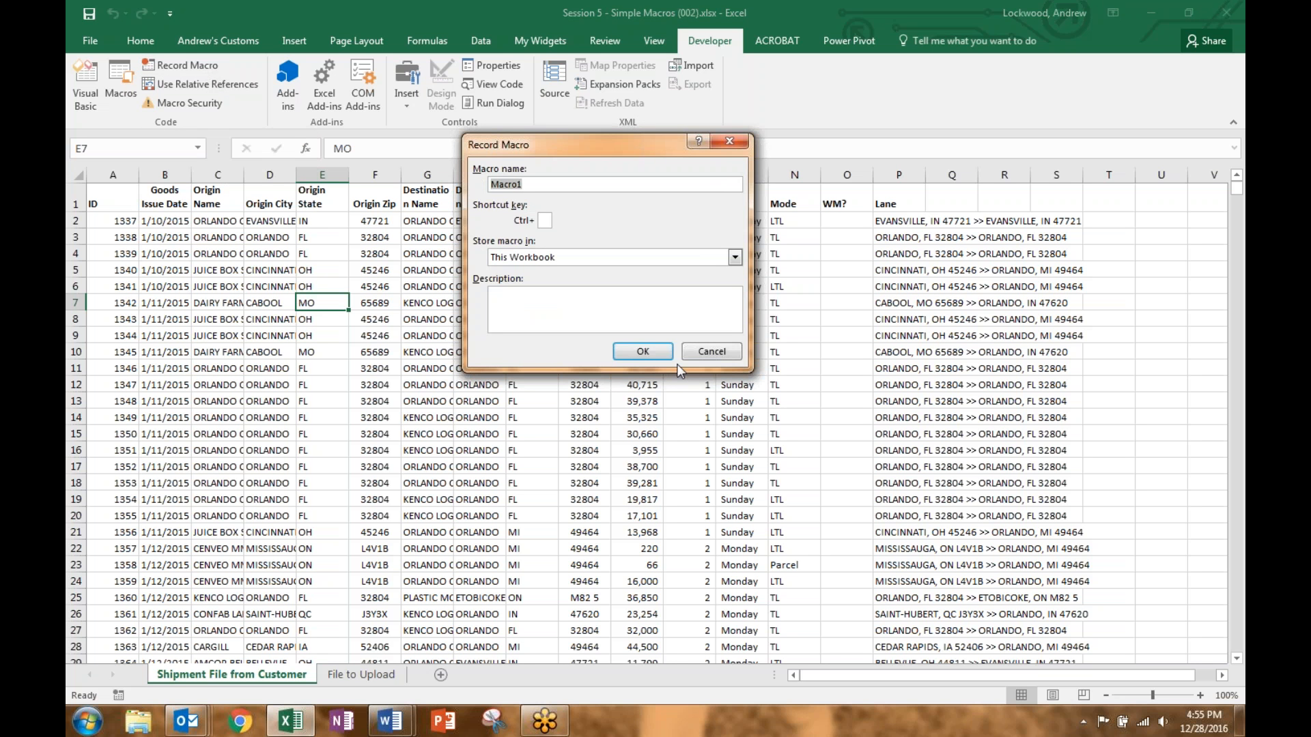
pyautogui.write('Transformation Macro')
pyautogui.press('Return')
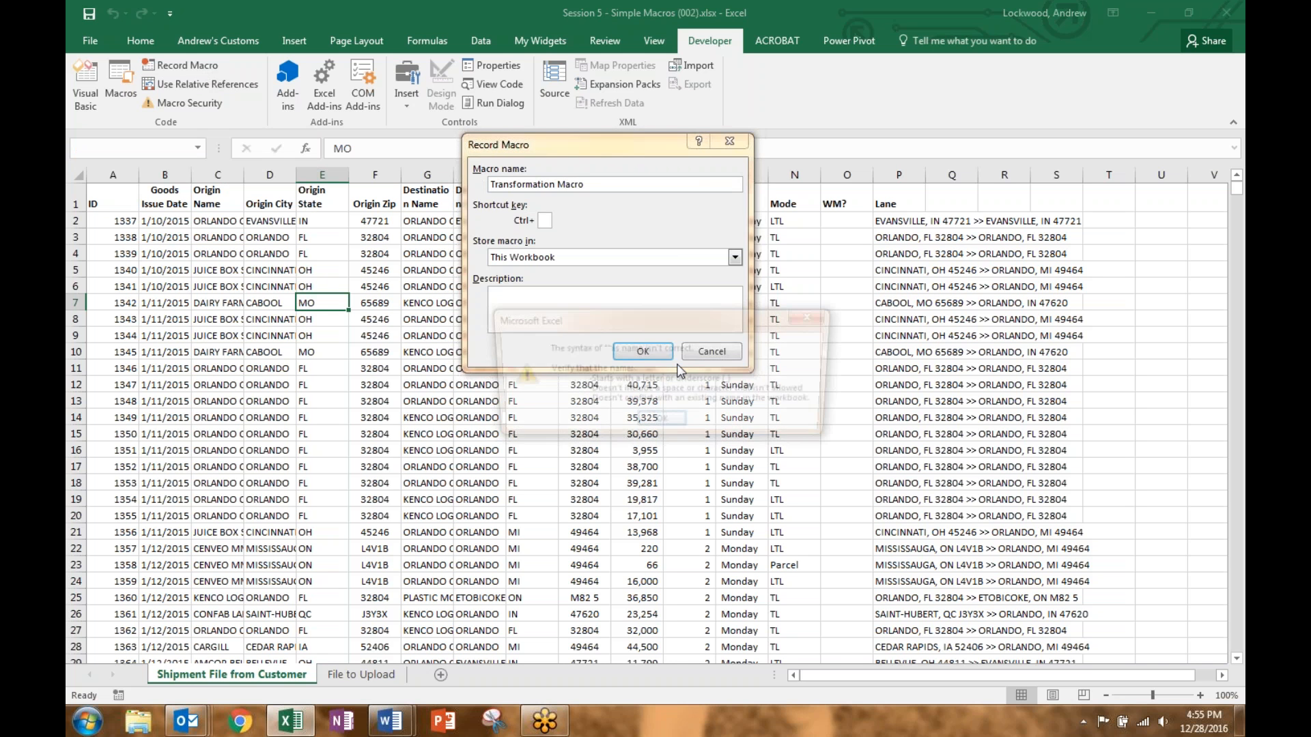
pyautogui.press('Return')
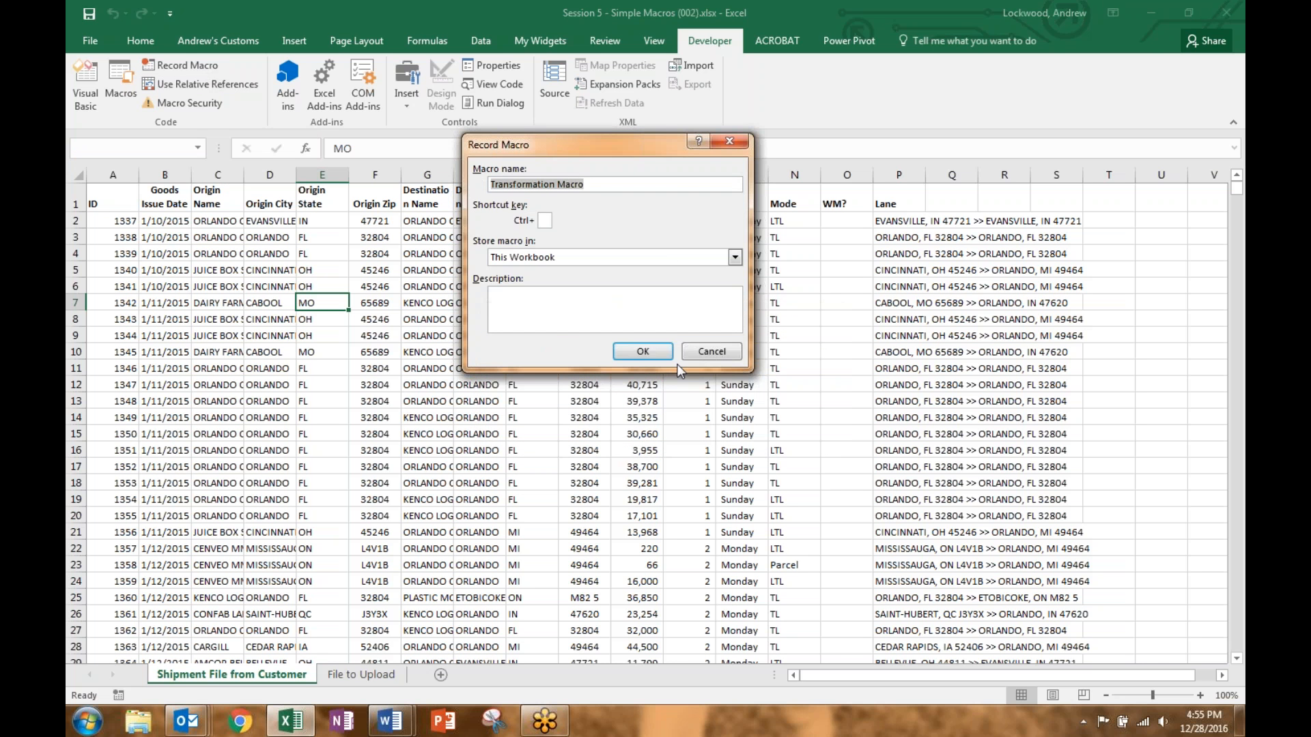
pyautogui.click(557, 184)
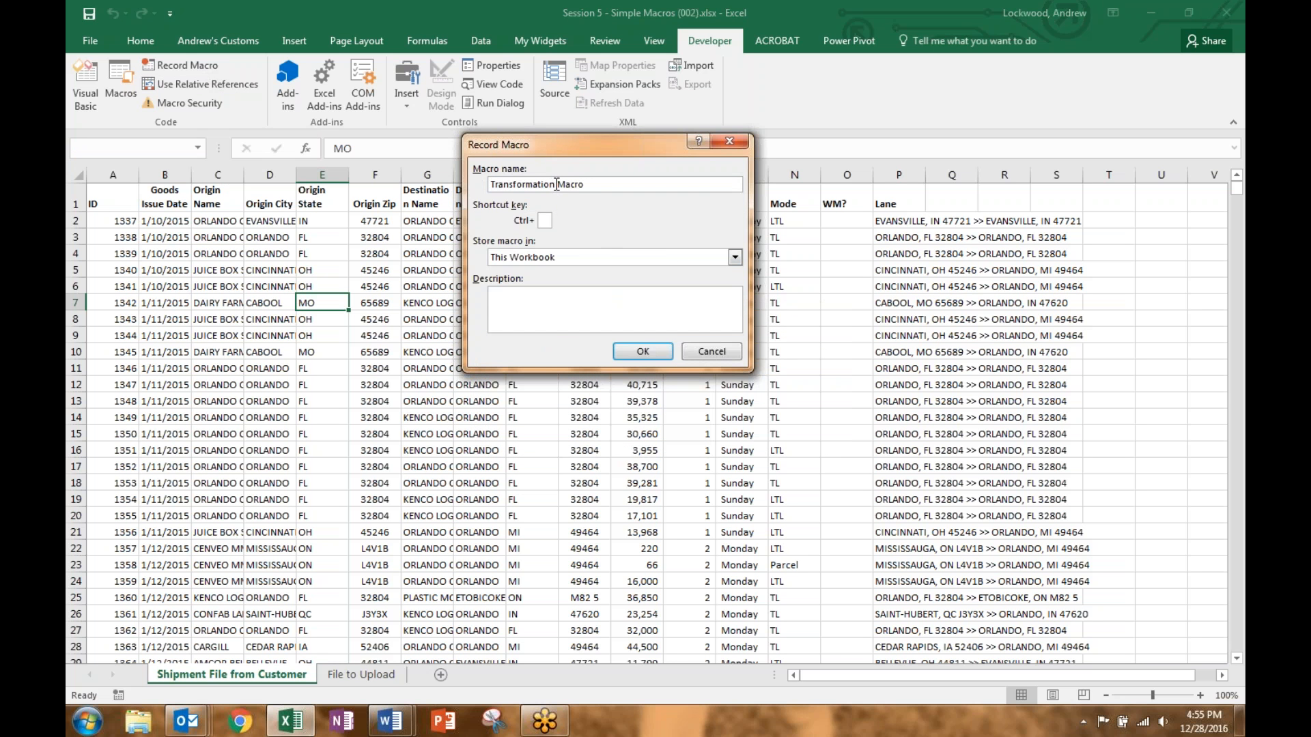
pyautogui.press('BackSpace')
pyautogui.click(642, 351)
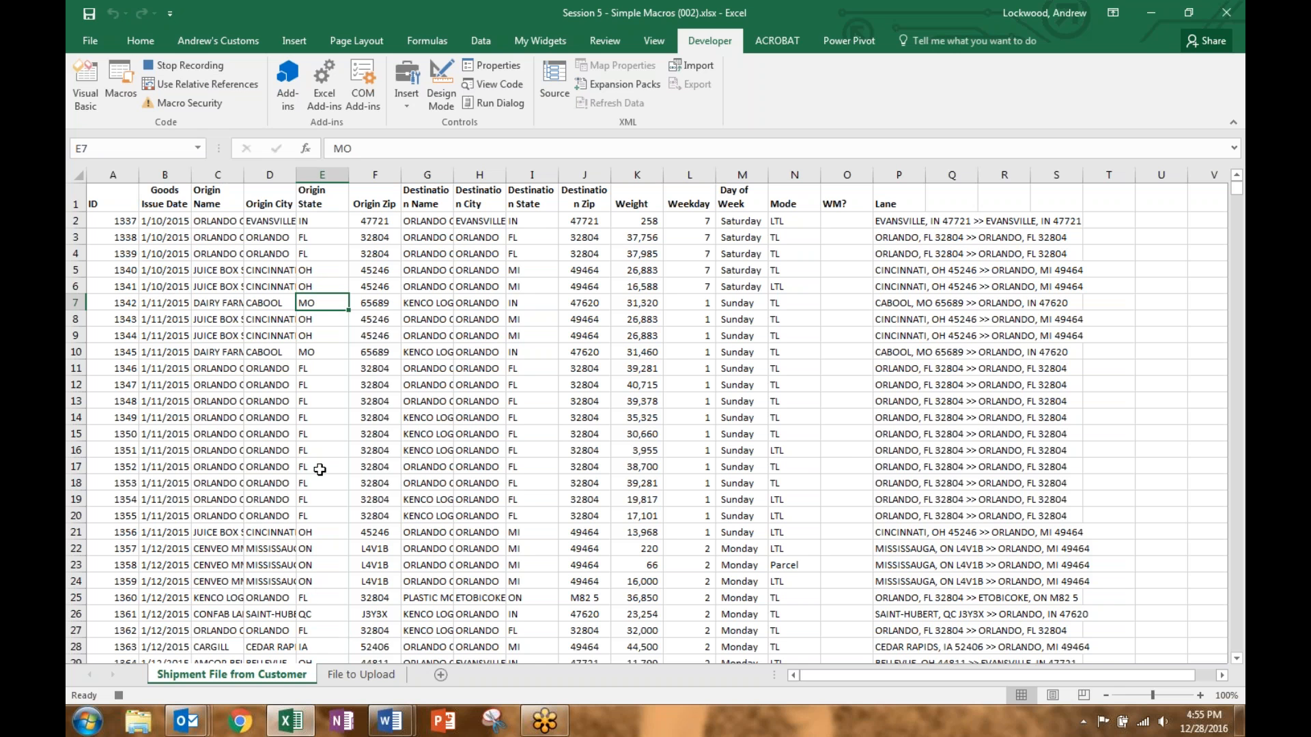
# Step: Paste the origin city, state and zip columns as values into A2 of File to Upload
pyautogui.click(367, 679)
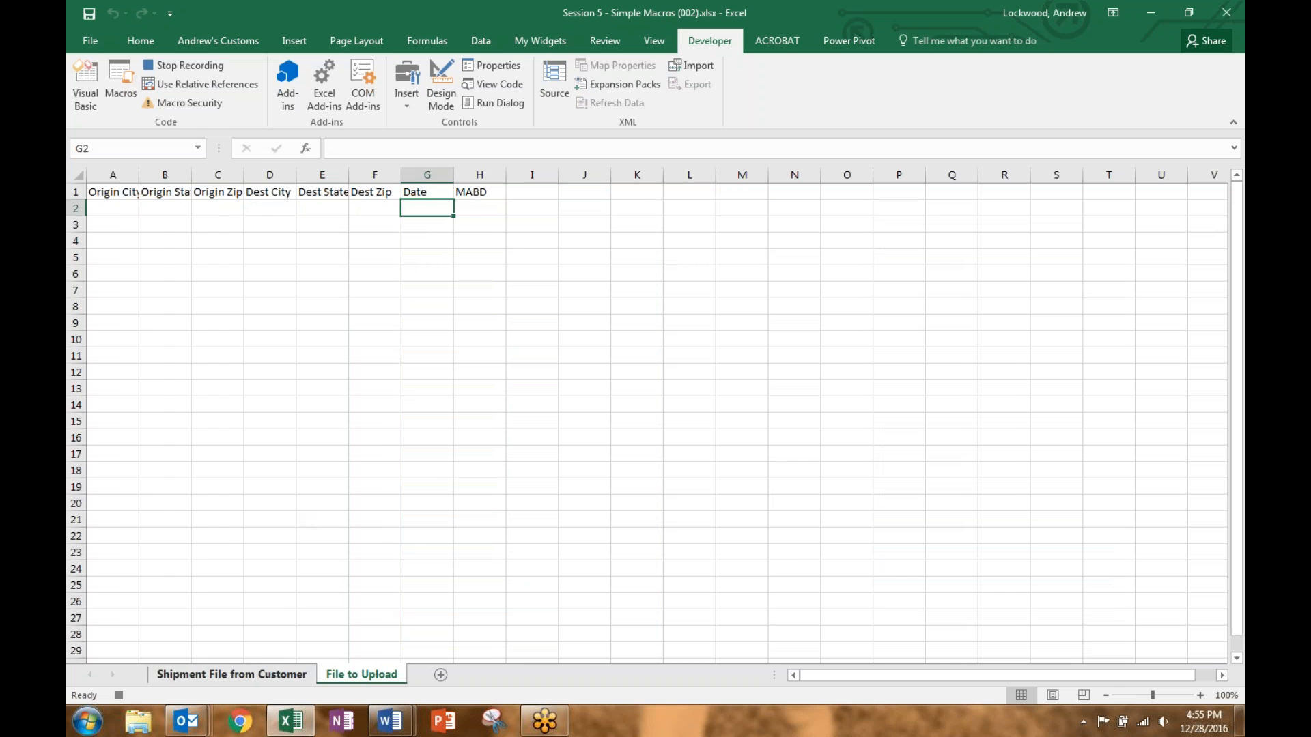
pyautogui.click(263, 677)
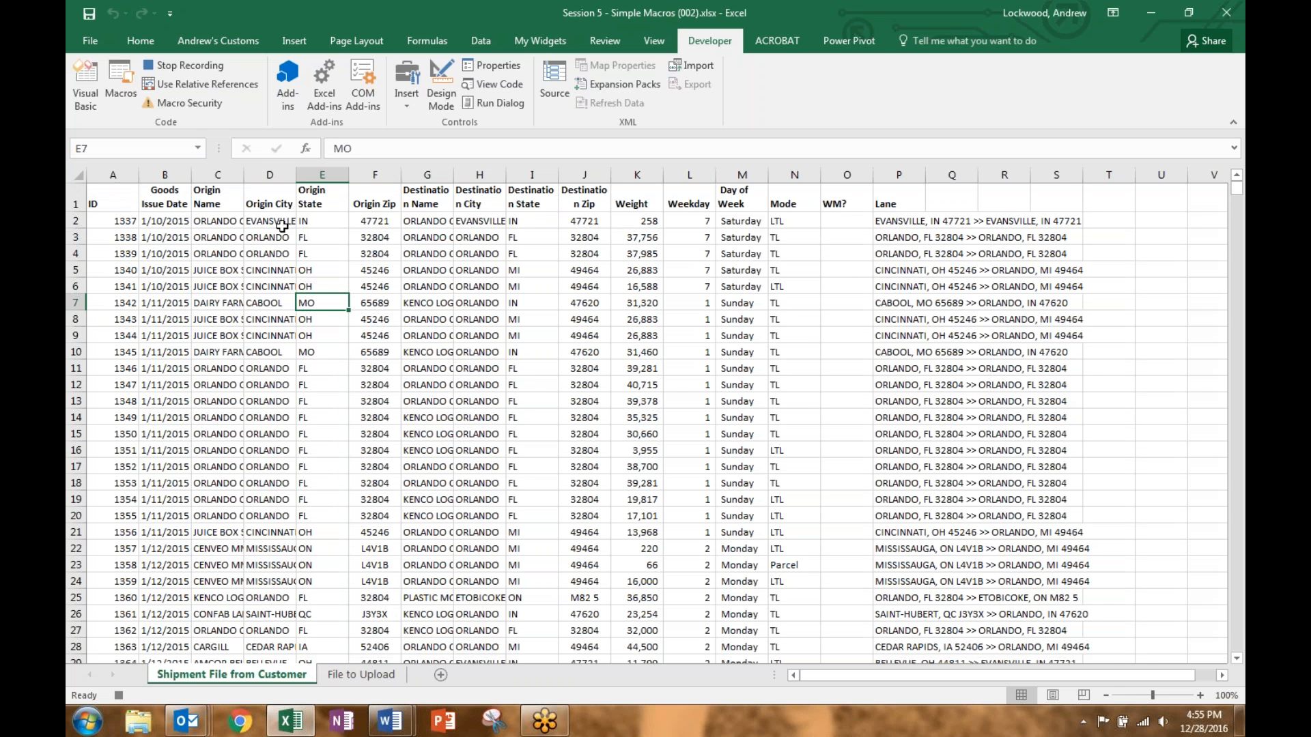
pyautogui.moveTo(274, 221); pyautogui.dragTo(386, 236)
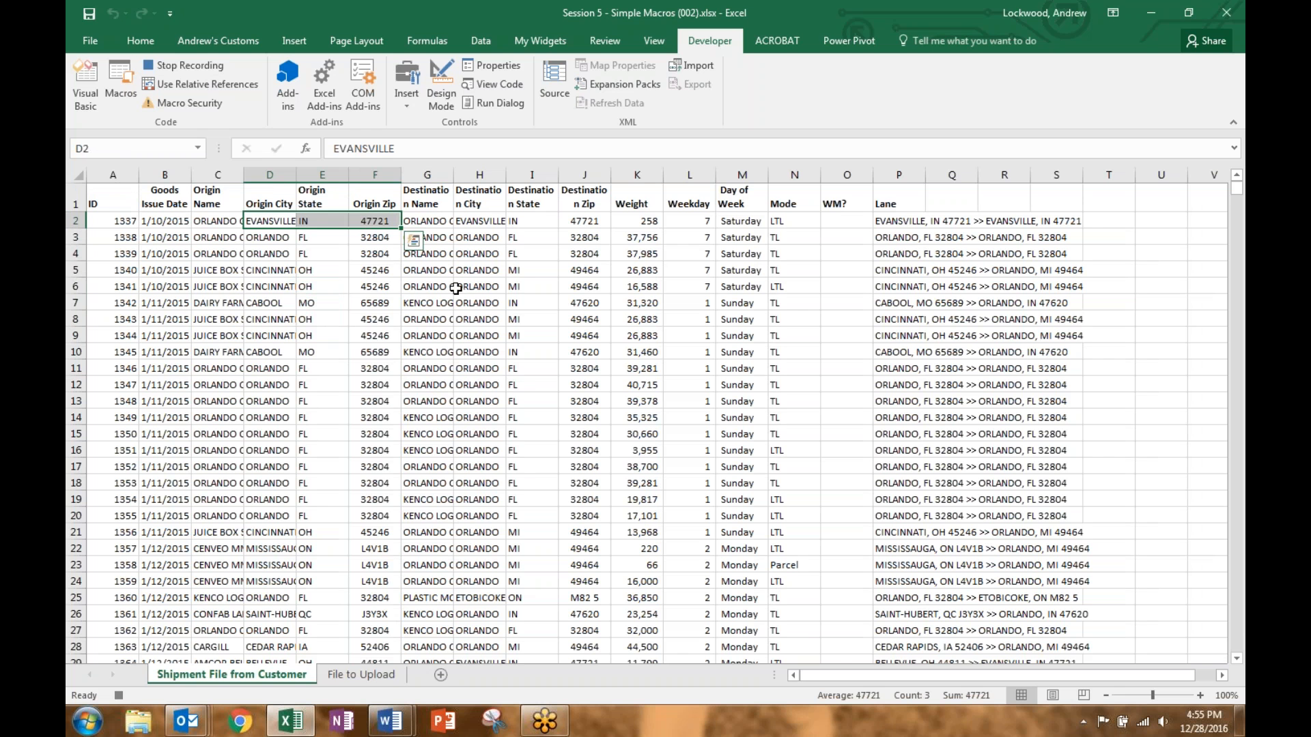
pyautogui.hotkey('ctrl', 'shift', 'Down')
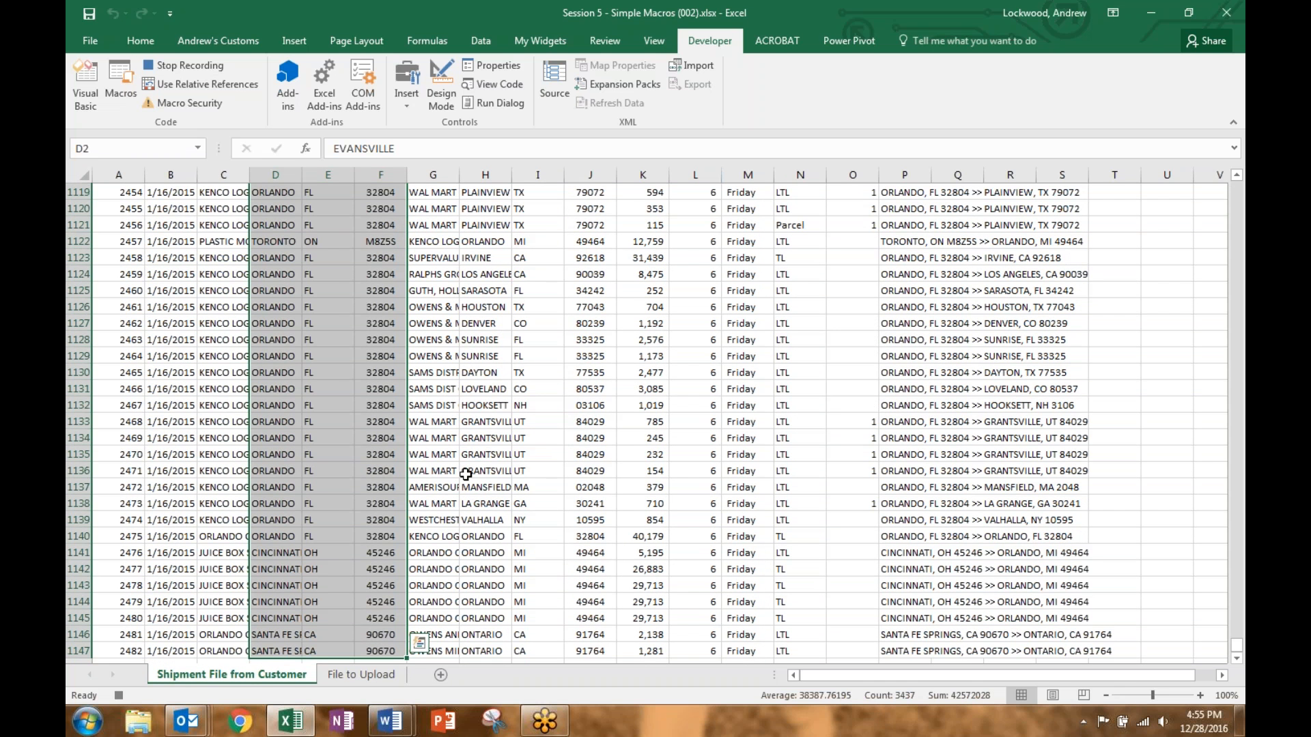
pyautogui.scroll(-1, 414, 510)
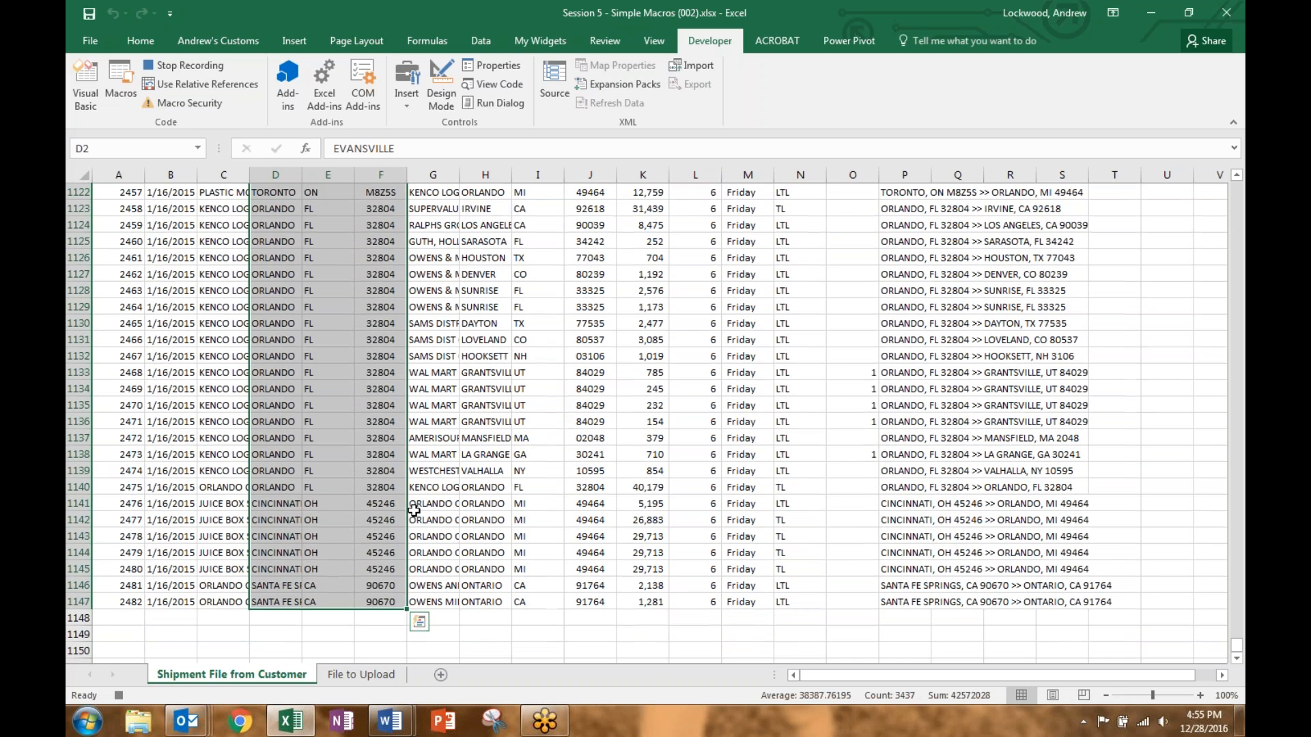
pyautogui.hotkey('ctrl', 'c')
pyautogui.click(357, 675)
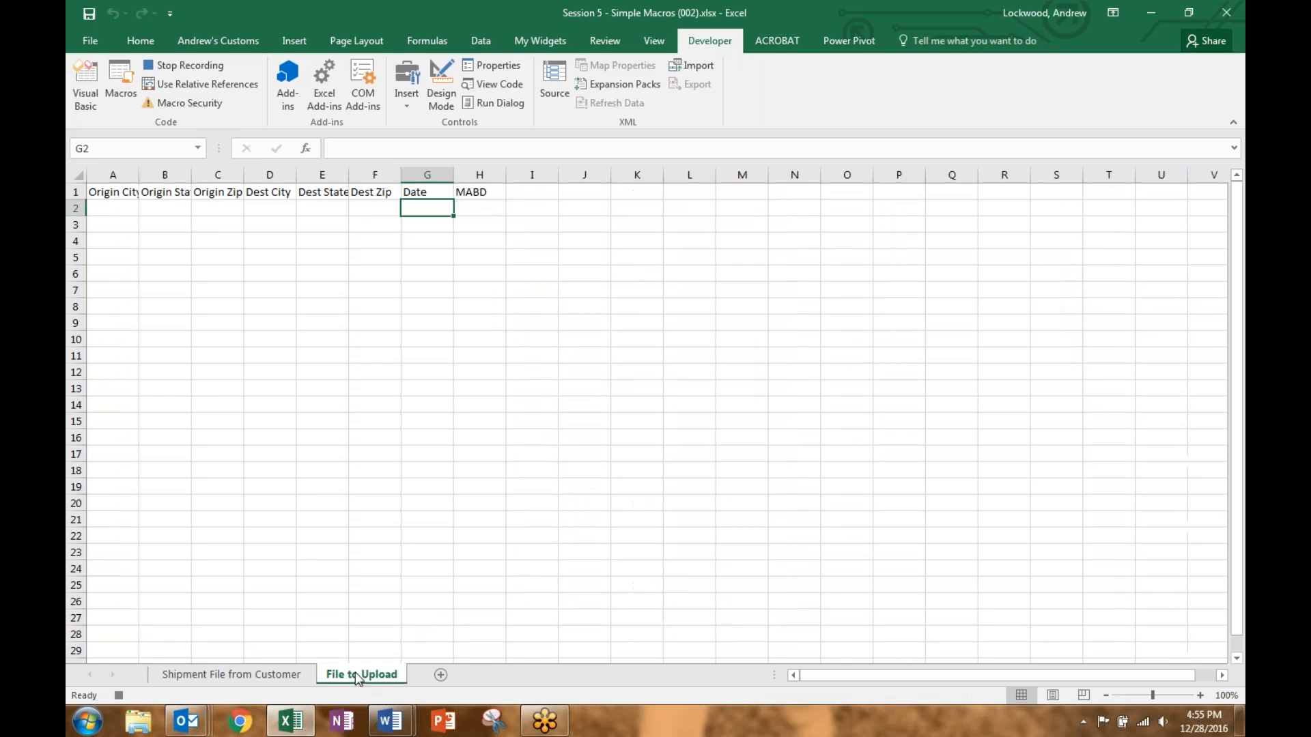
pyautogui.click(117, 207)
pyautogui.rightClick(118, 208)
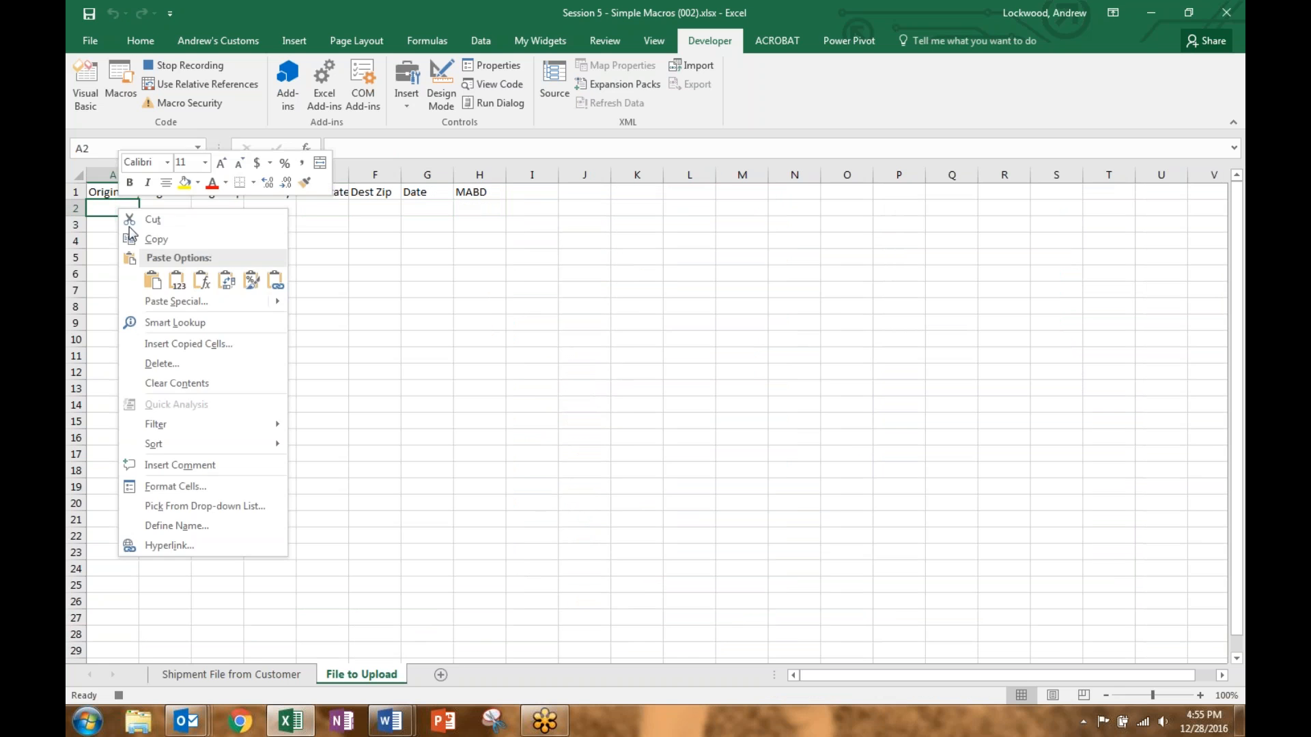
pyautogui.click(177, 281)
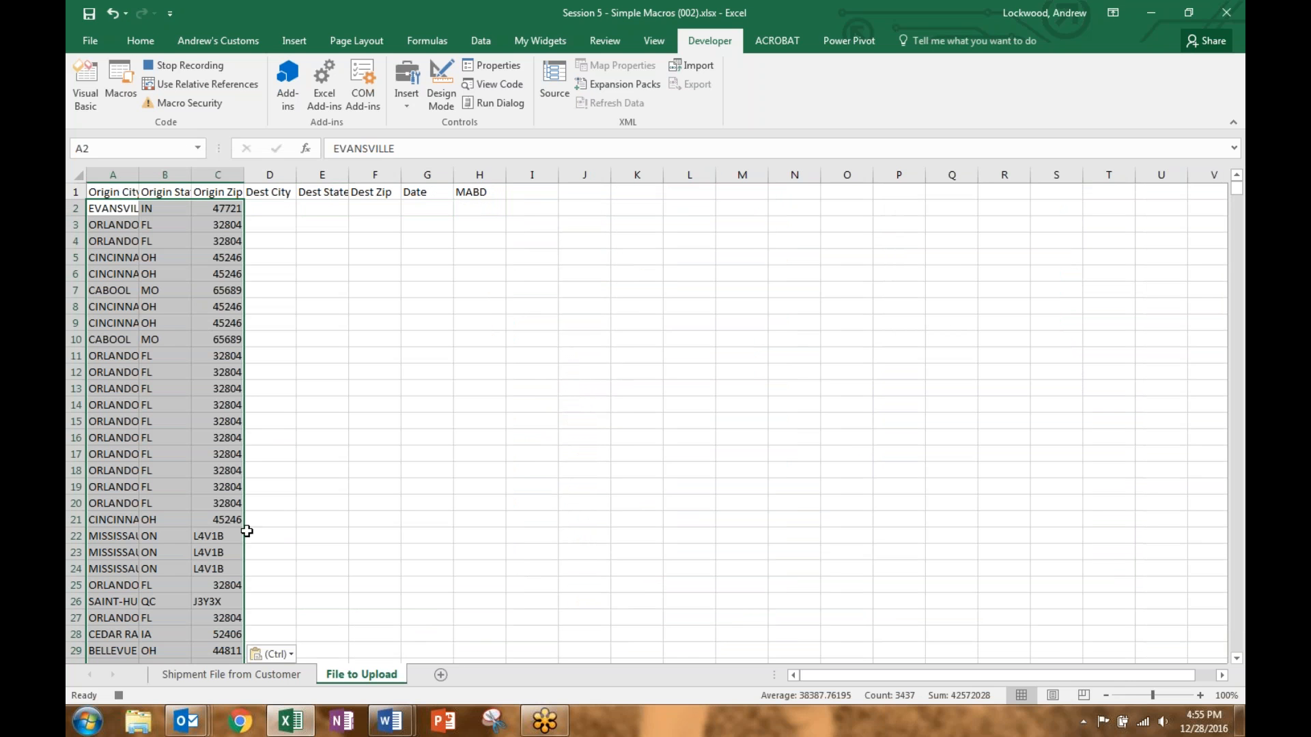
# Step: Paste the destination city, state and zip columns as values into D2
pyautogui.click(245, 683)
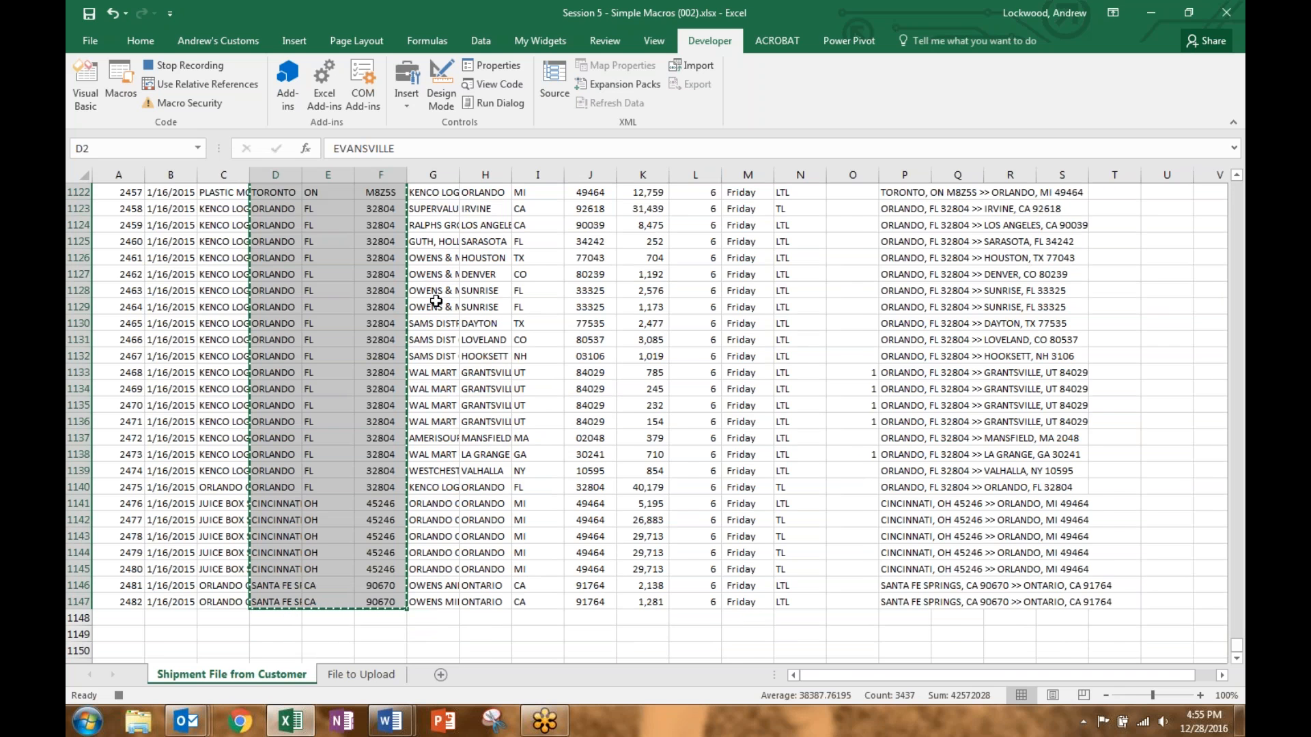
pyautogui.press('Right')
pyautogui.press('Right')
pyautogui.press('Right')
pyautogui.press('Right')
pyautogui.press('Right')
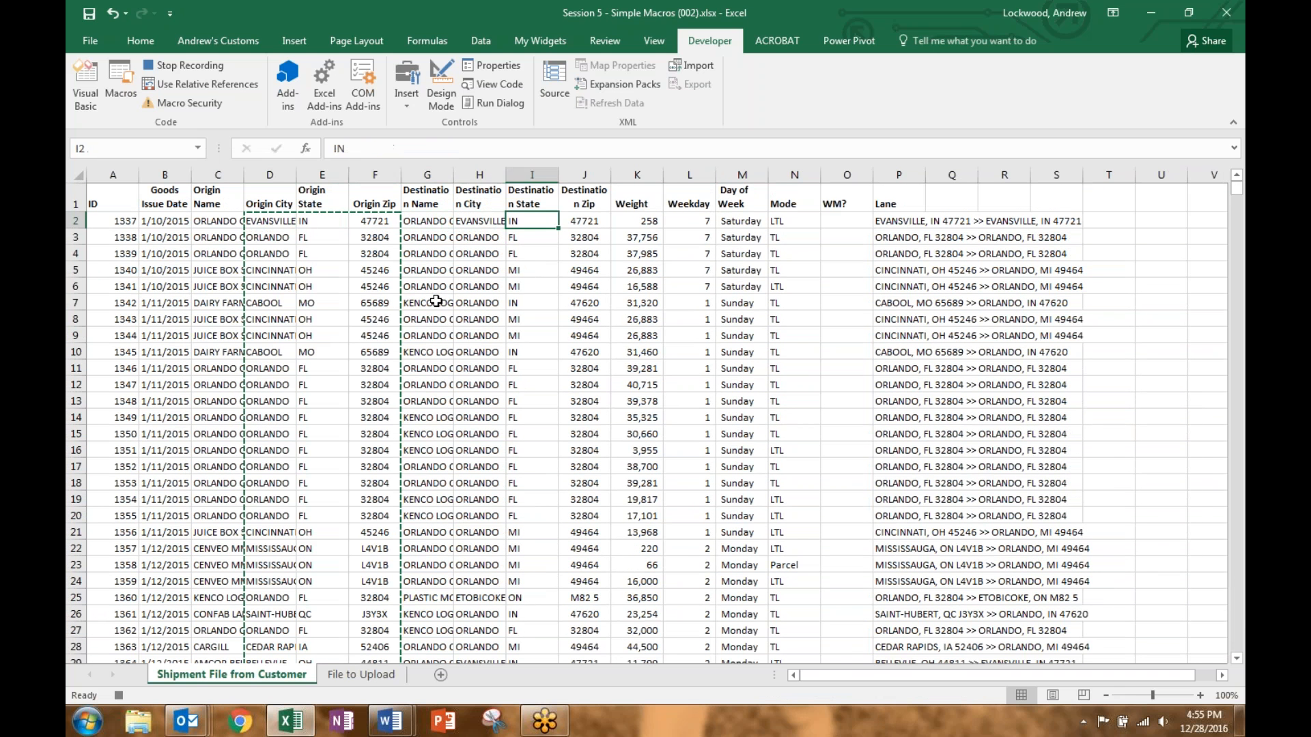
pyautogui.press('Left')
pyautogui.hotkey('shift', 'Right')
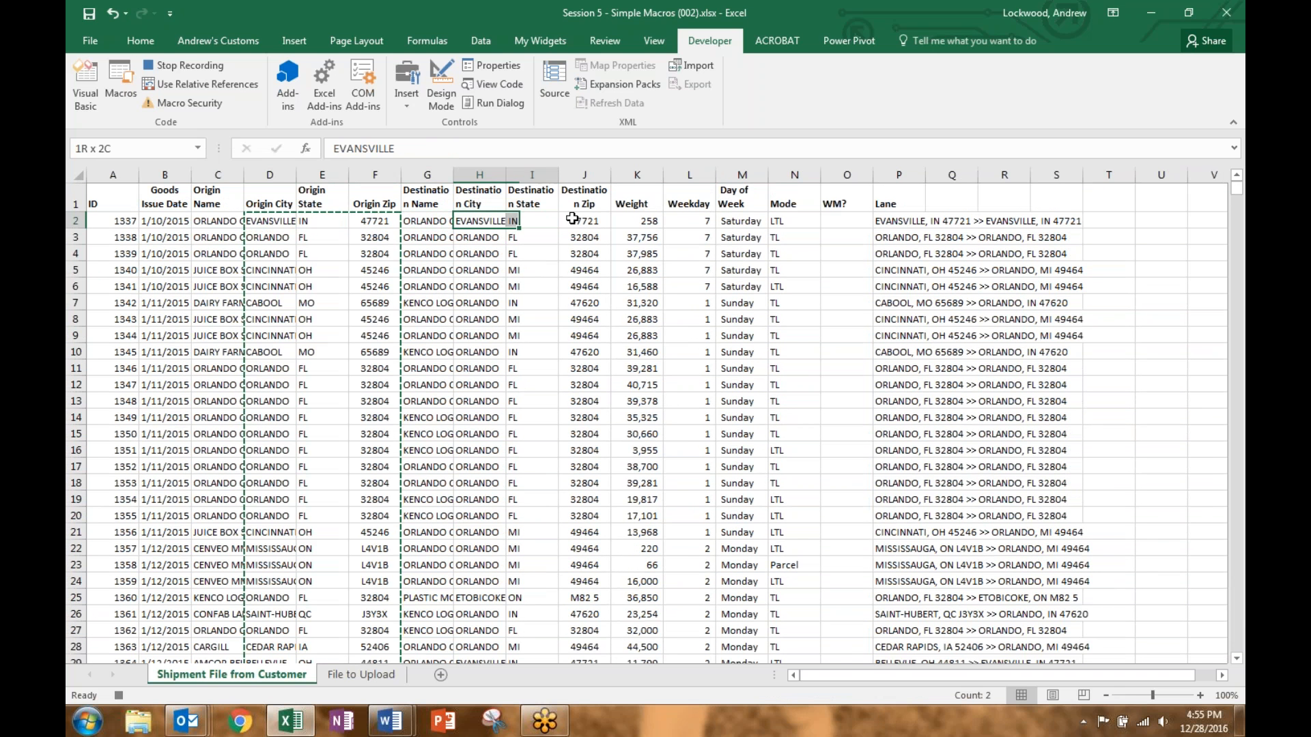
pyautogui.hotkey('shift', 'Right')
pyautogui.hotkey('ctrl', 'shift', 'Down')
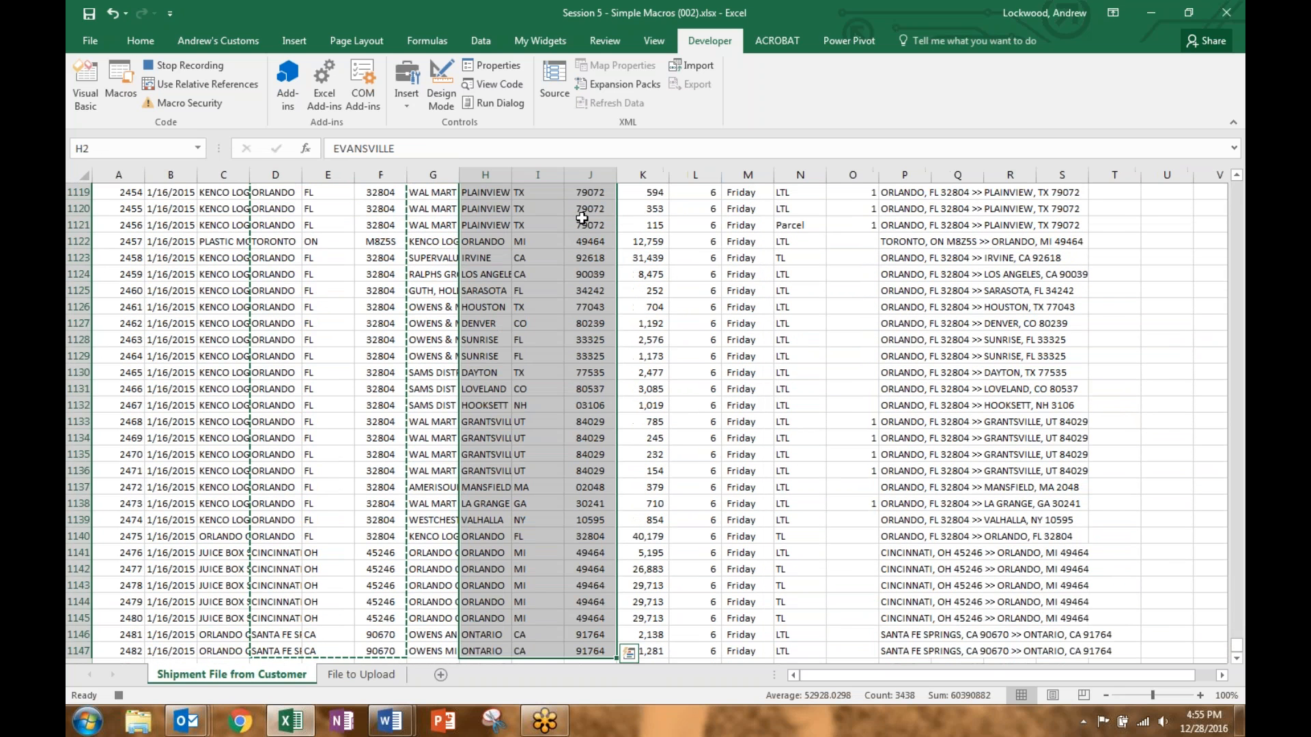
pyautogui.click(388, 674)
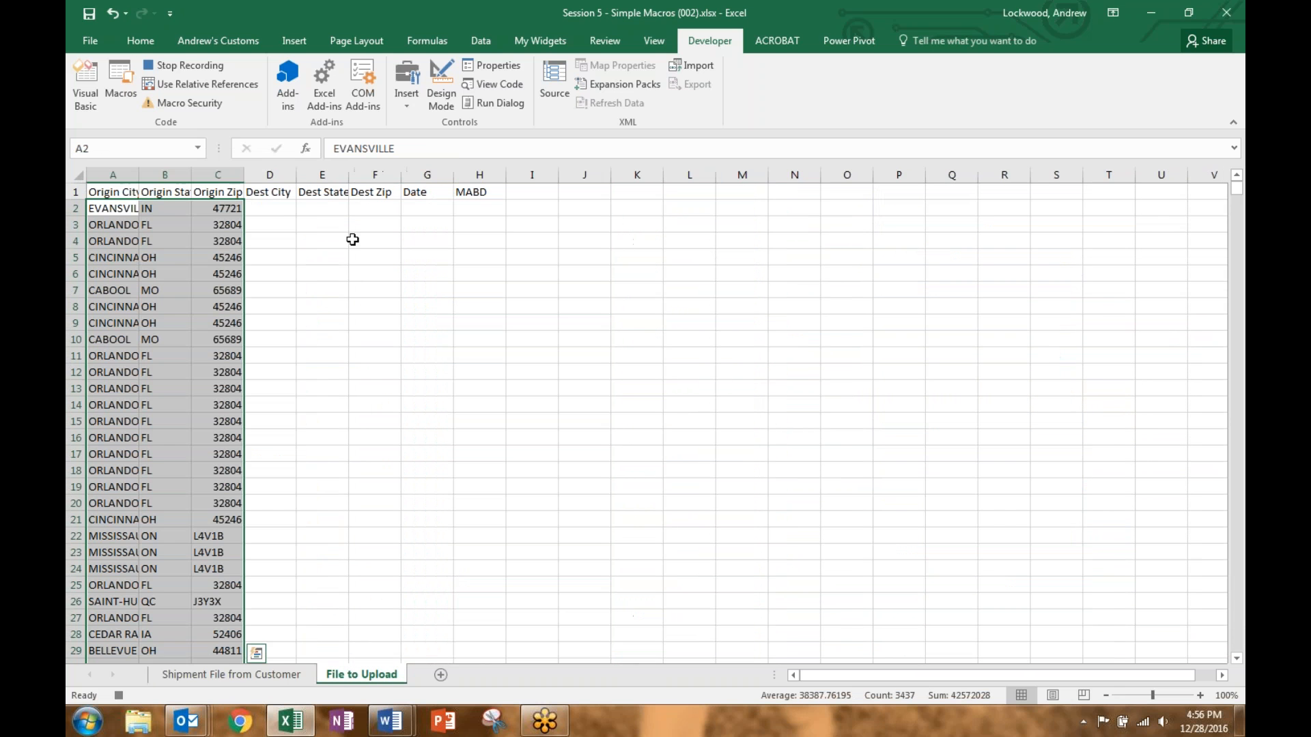
pyautogui.click(271, 208)
pyautogui.rightClick(272, 210)
pyautogui.click(330, 283)
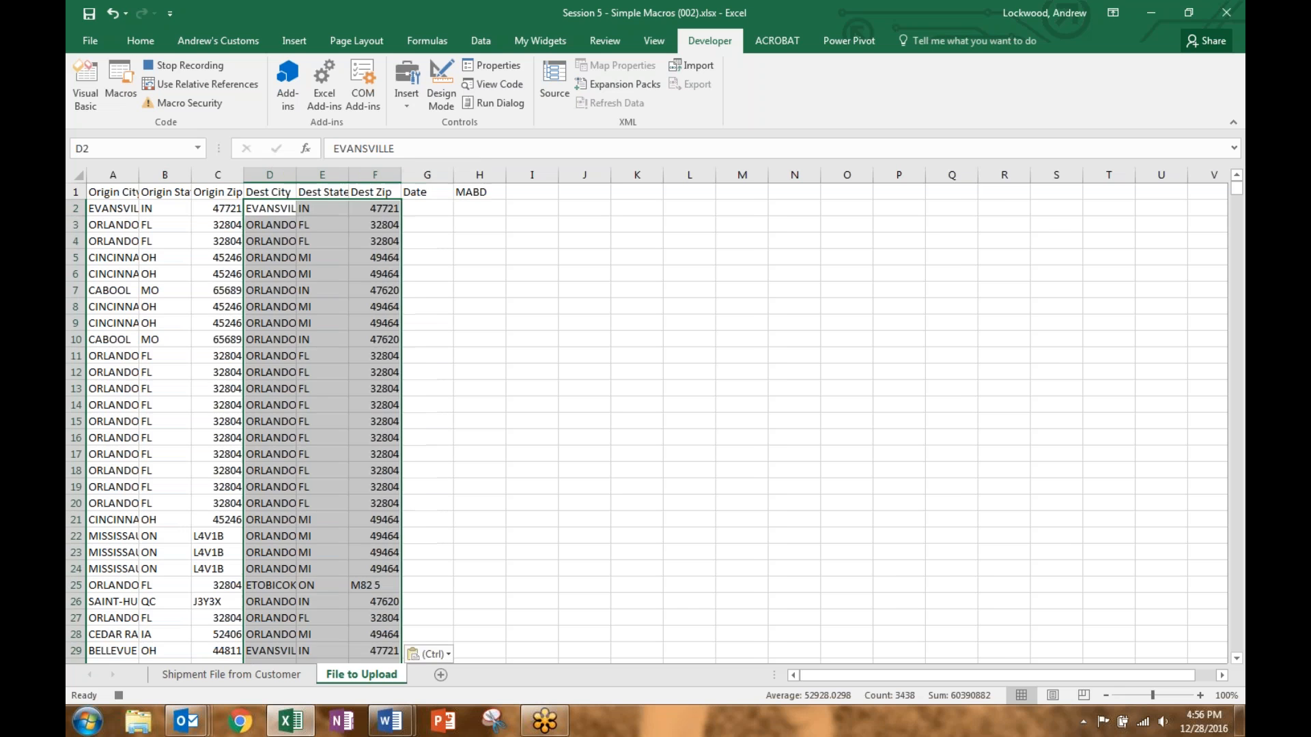
# Step: Paste the Goods Issue Date column as values into G2 under Date
pyautogui.click(276, 677)
pyautogui.scroll(7, 321, 301)
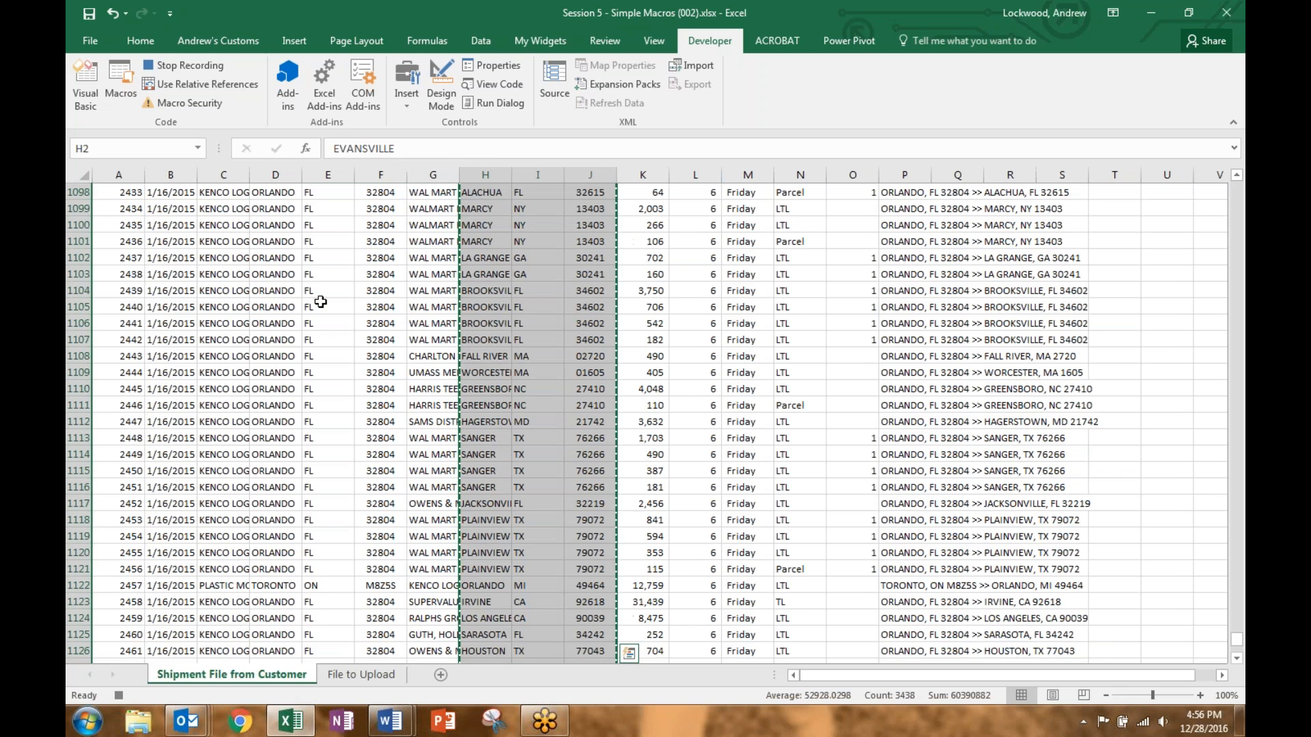
pyautogui.hotkey('ctrl', 'Up')
pyautogui.press('Down')
pyautogui.press('Left')
pyautogui.press('Left')
pyautogui.press('Left')
pyautogui.press('Left')
pyautogui.press('Left')
pyautogui.press('Left')
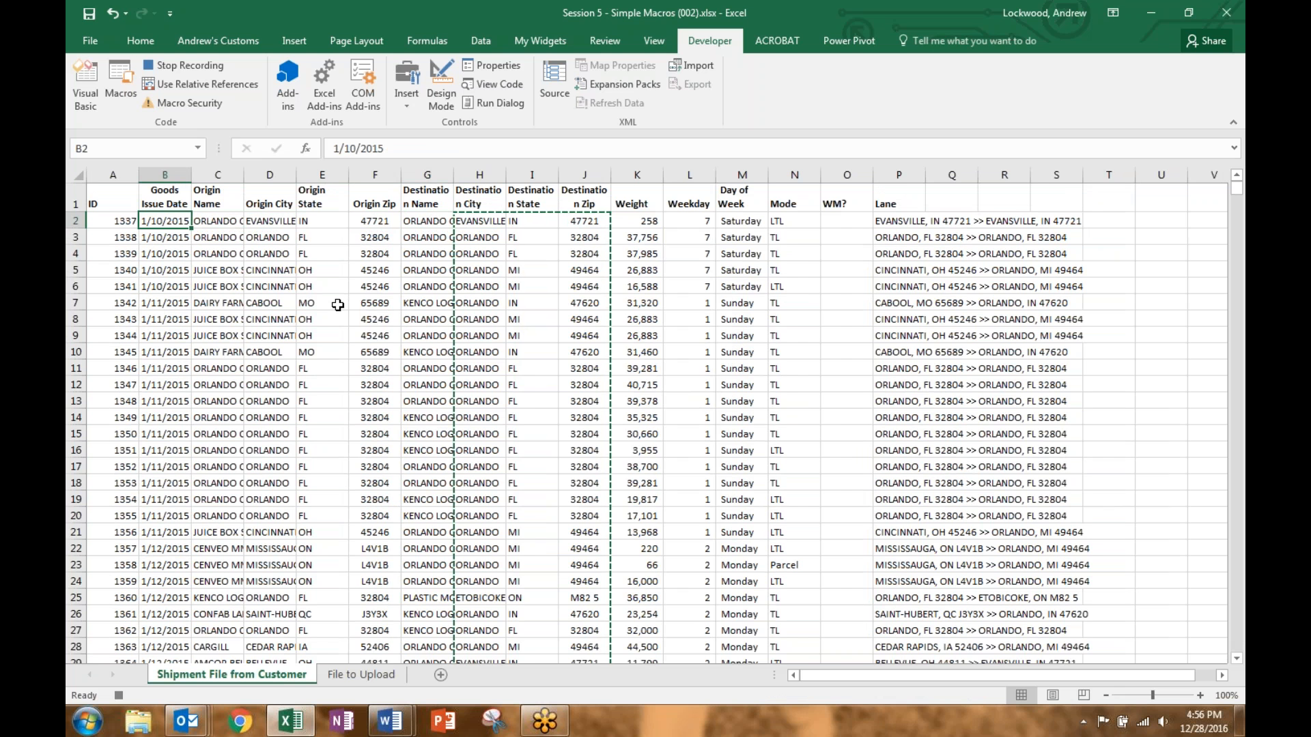
pyautogui.hotkey('ctrl', 'shift', 'Down')
pyautogui.hotkey('ctrl', 'c')
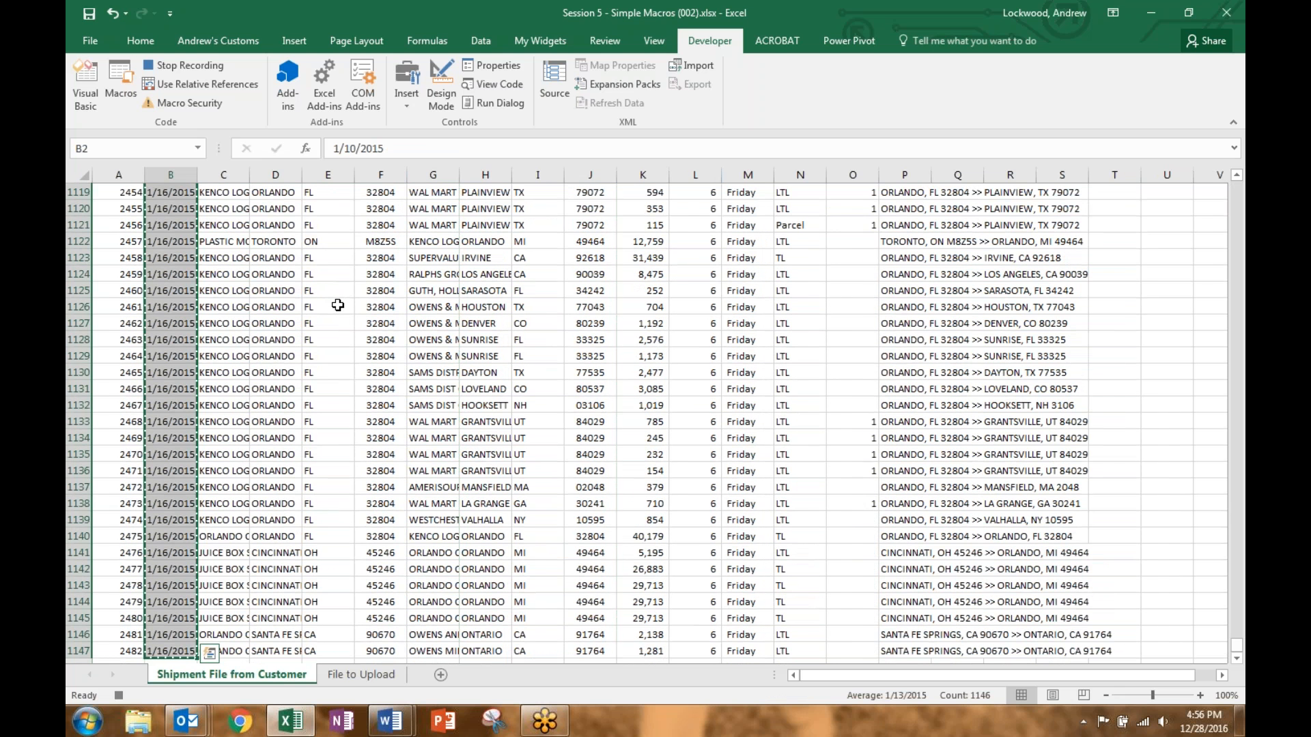
pyautogui.click(361, 675)
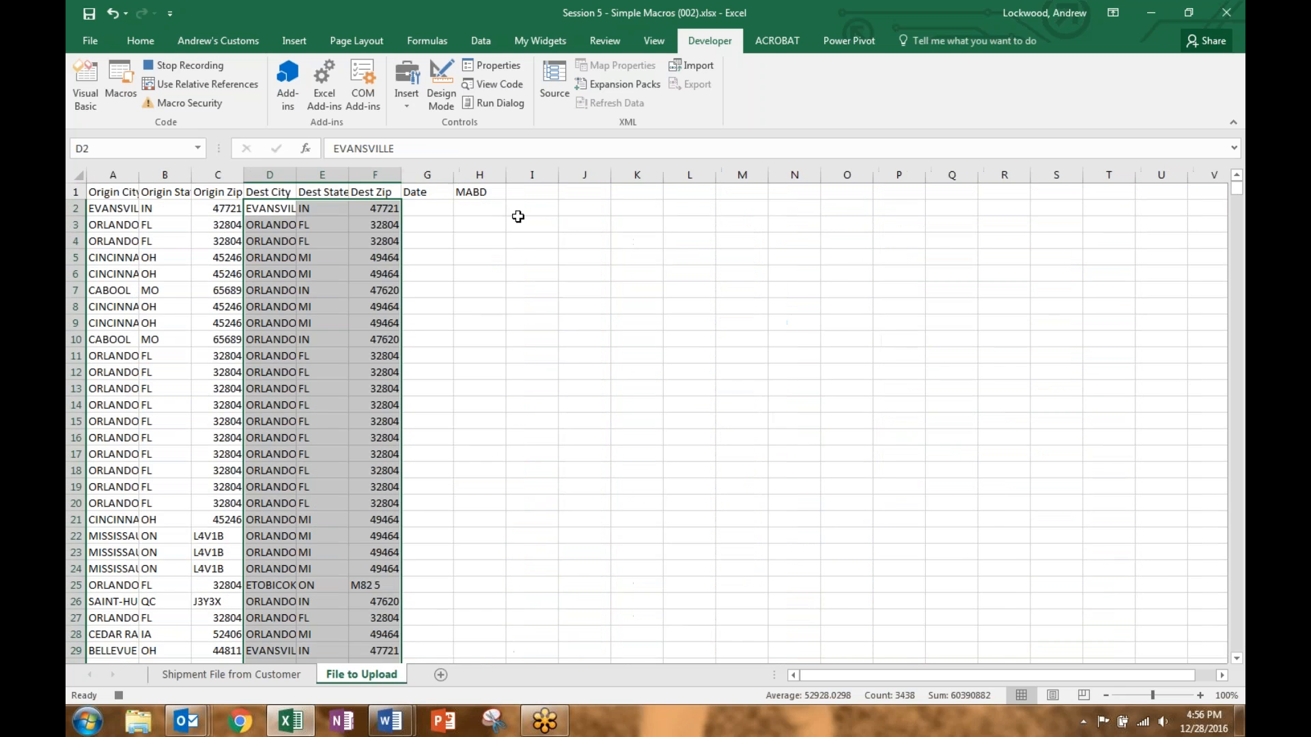
pyautogui.click(436, 208)
pyautogui.rightClick(436, 207)
pyautogui.click(491, 273)
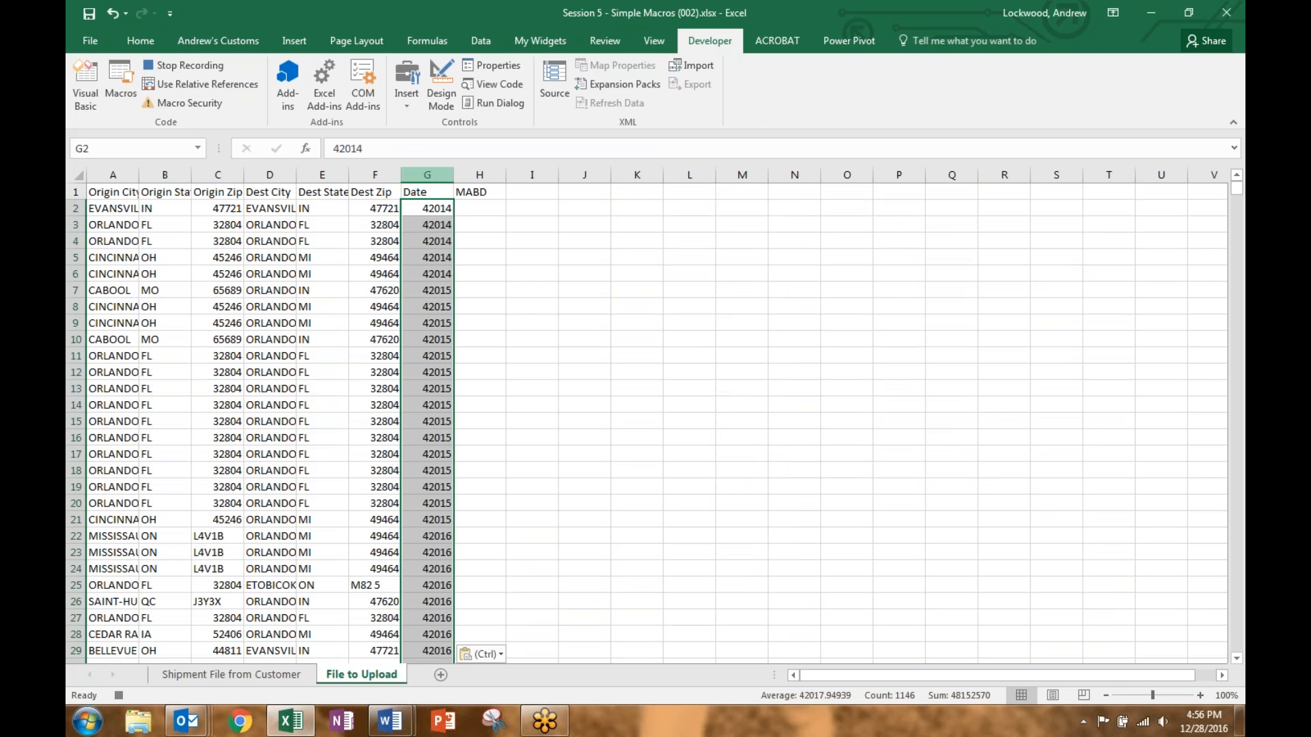
# Step: Apply the Date number format to column G
pyautogui.click(430, 166)
pyautogui.rightClick(438, 228)
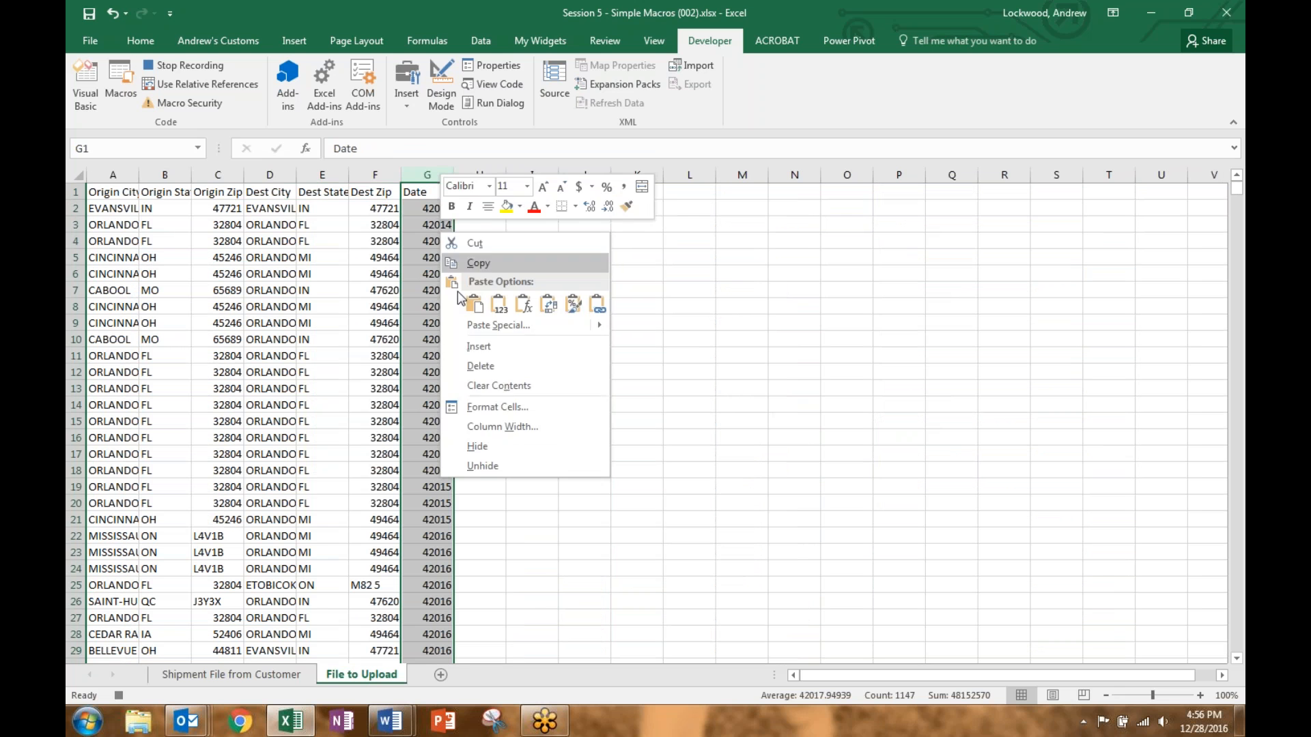
pyautogui.click(492, 410)
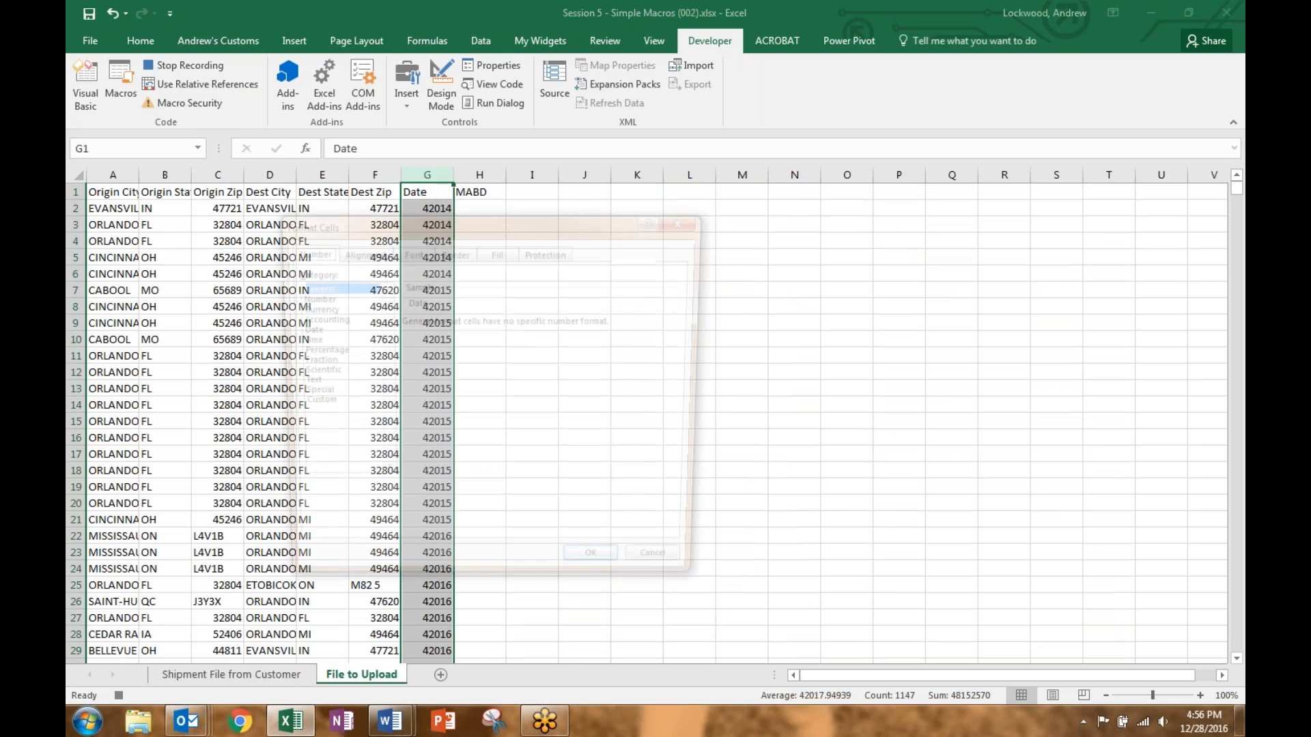
pyautogui.click(333, 331)
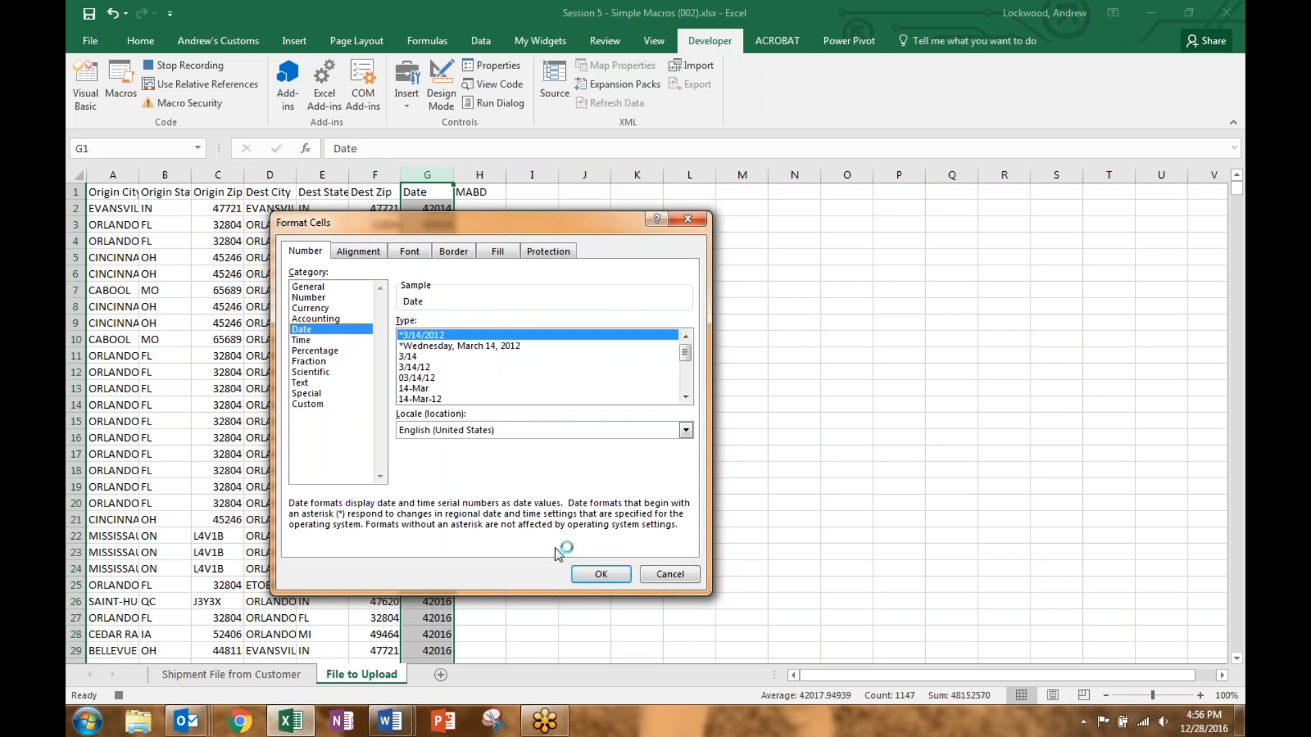
pyautogui.click(598, 572)
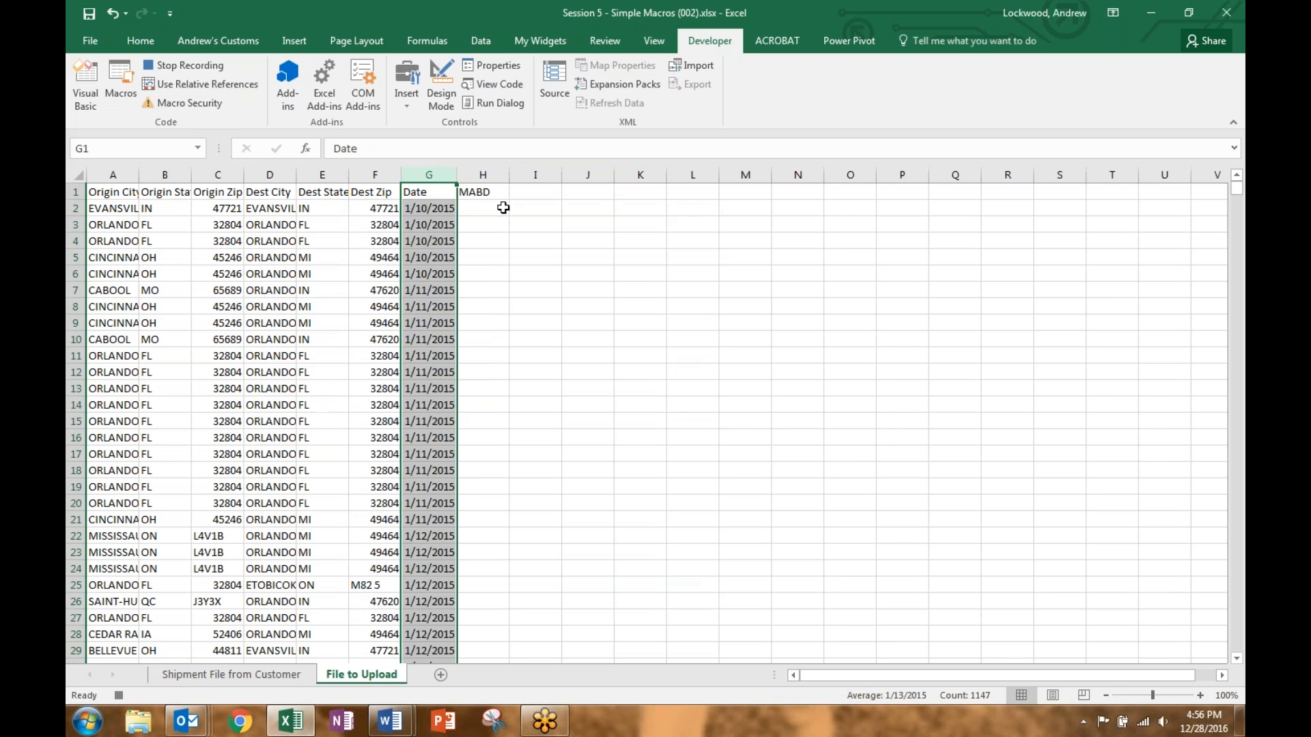
# Step: Fill the MABD column with =G2+10 down to the last row, ending on A1
pyautogui.click(502, 203)
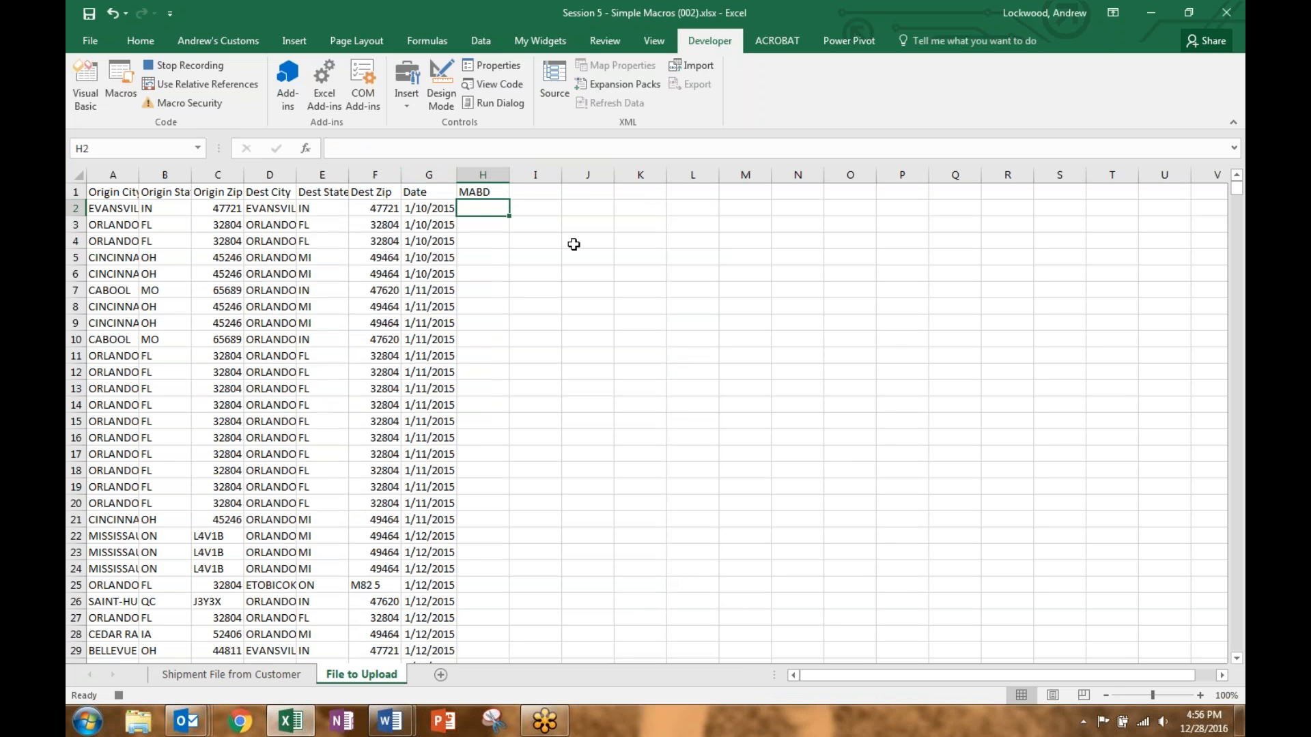
pyautogui.write('=')
pyautogui.press('Left')
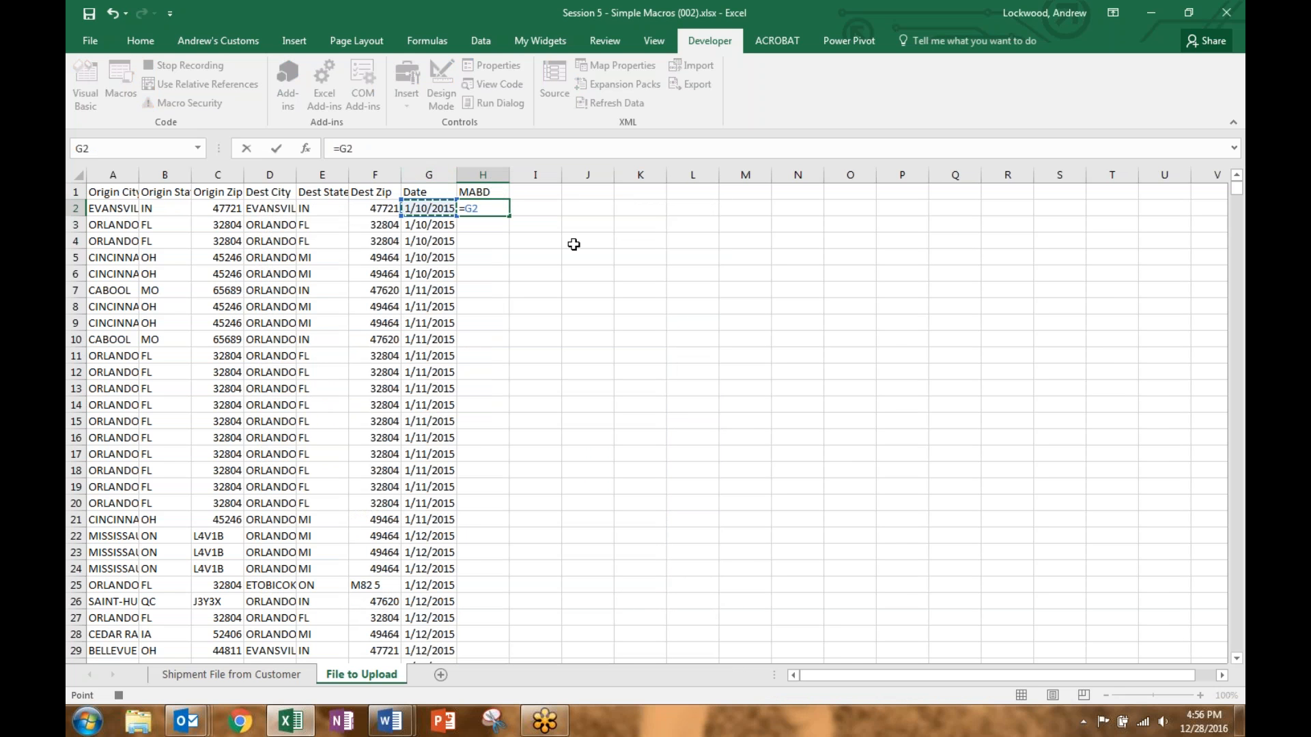
pyautogui.write('+10')
pyautogui.press('Return')
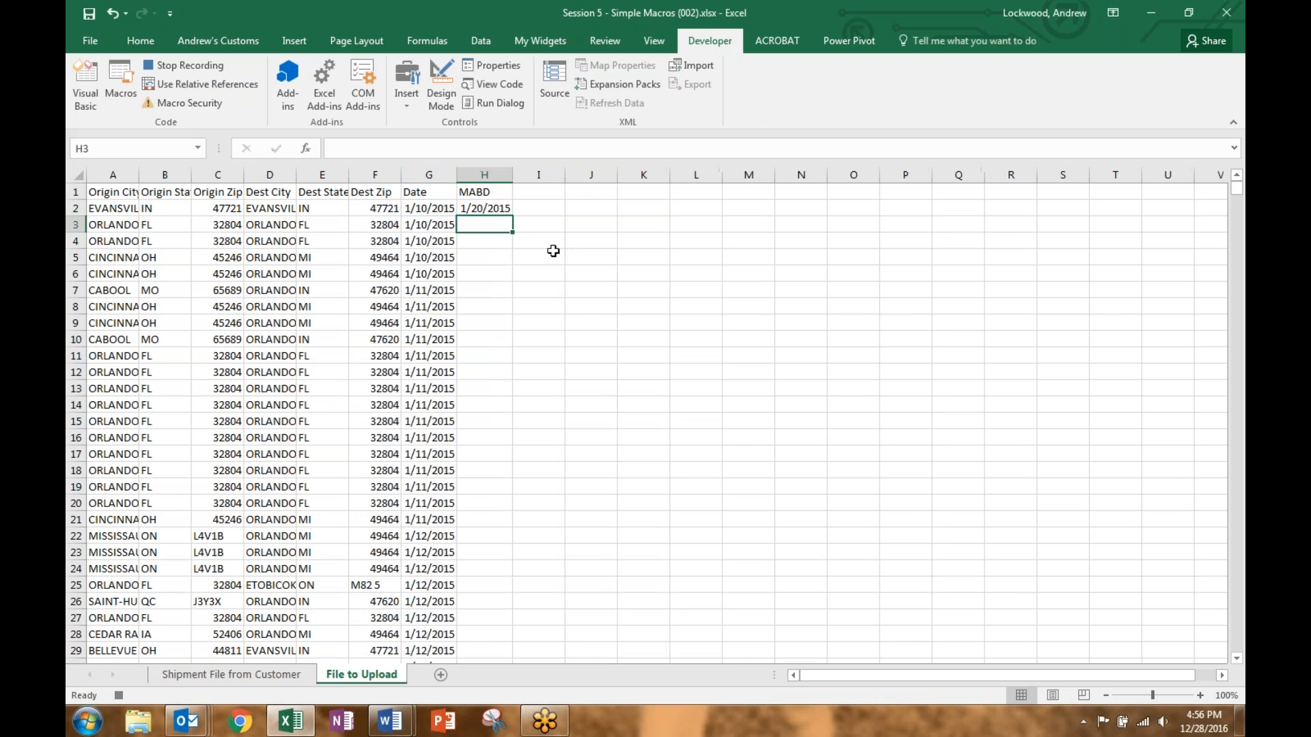
pyautogui.click(490, 209)
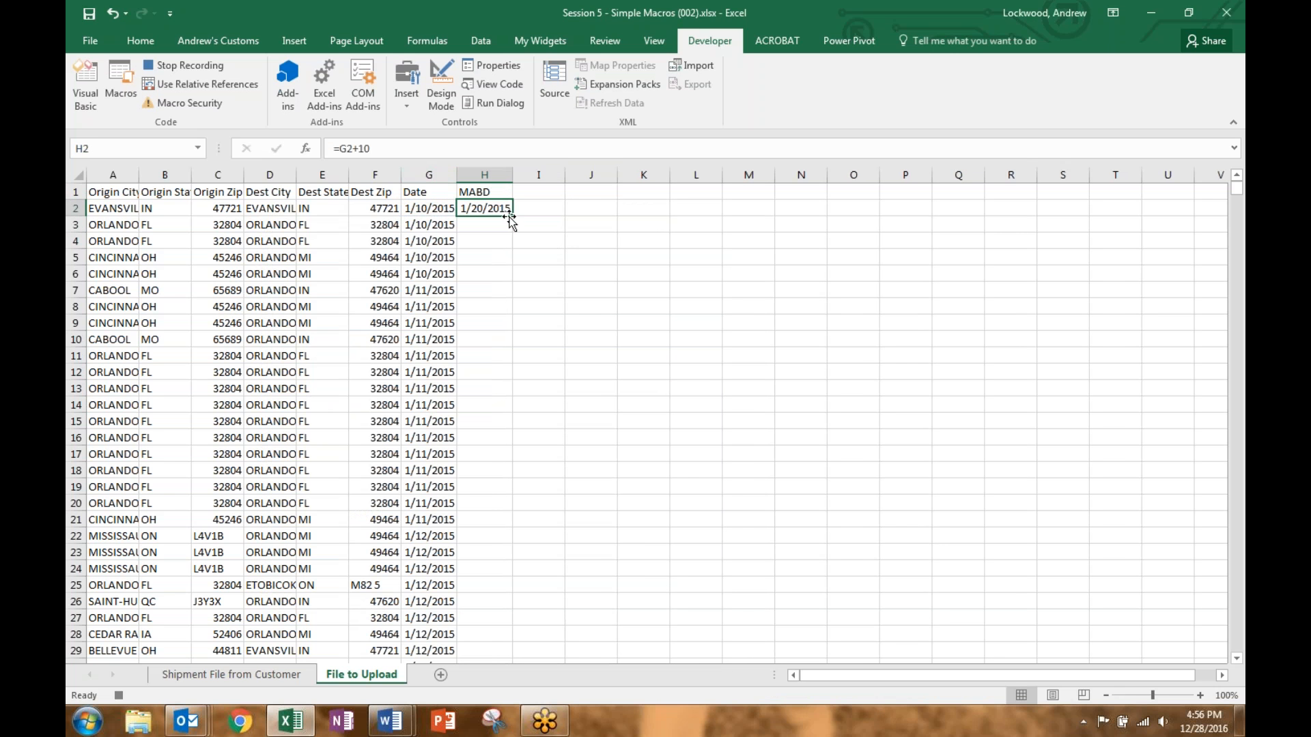
pyautogui.doubleClick(514, 217)
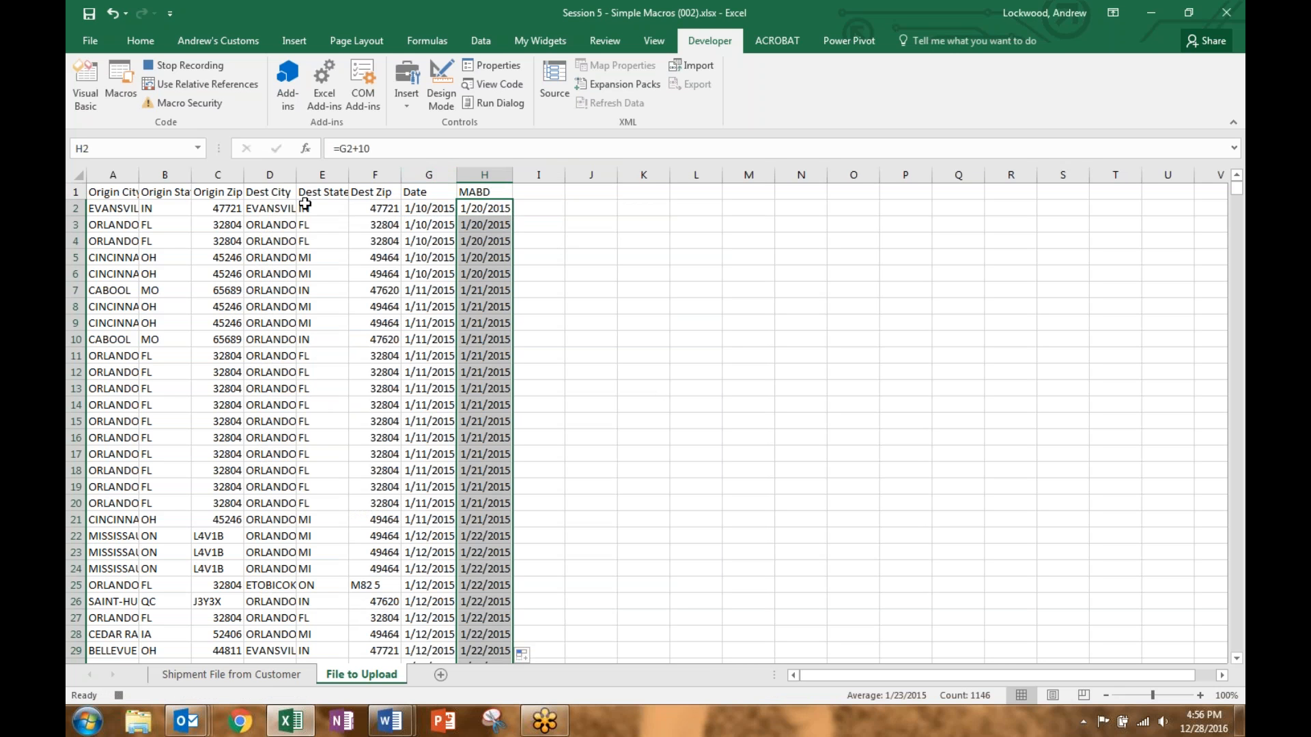
pyautogui.click(109, 191)
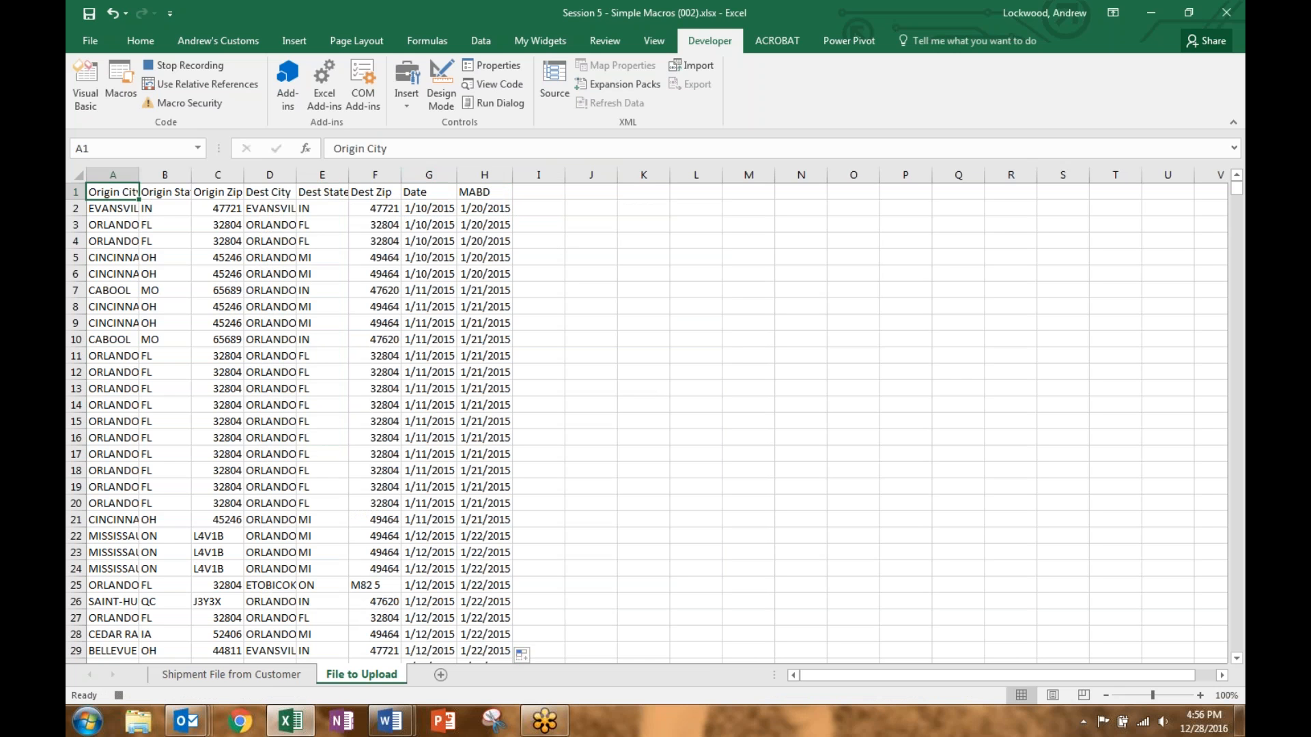
# Step: Stop the macro recording and go to cell F2 on the Shipment File from Customer sheet
pyautogui.click(200, 65)
pyautogui.click(250, 674)
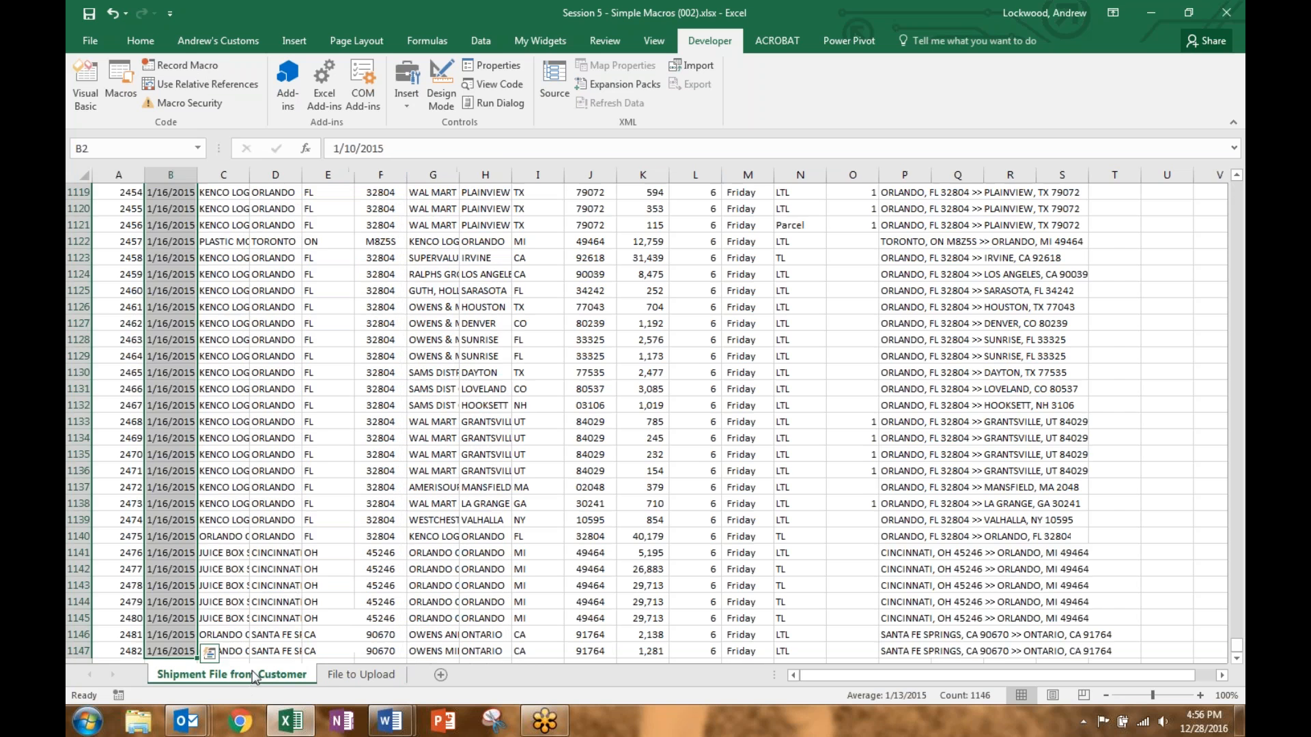
pyautogui.click(375, 322)
pyautogui.hotkey('ctrl', 'Up')
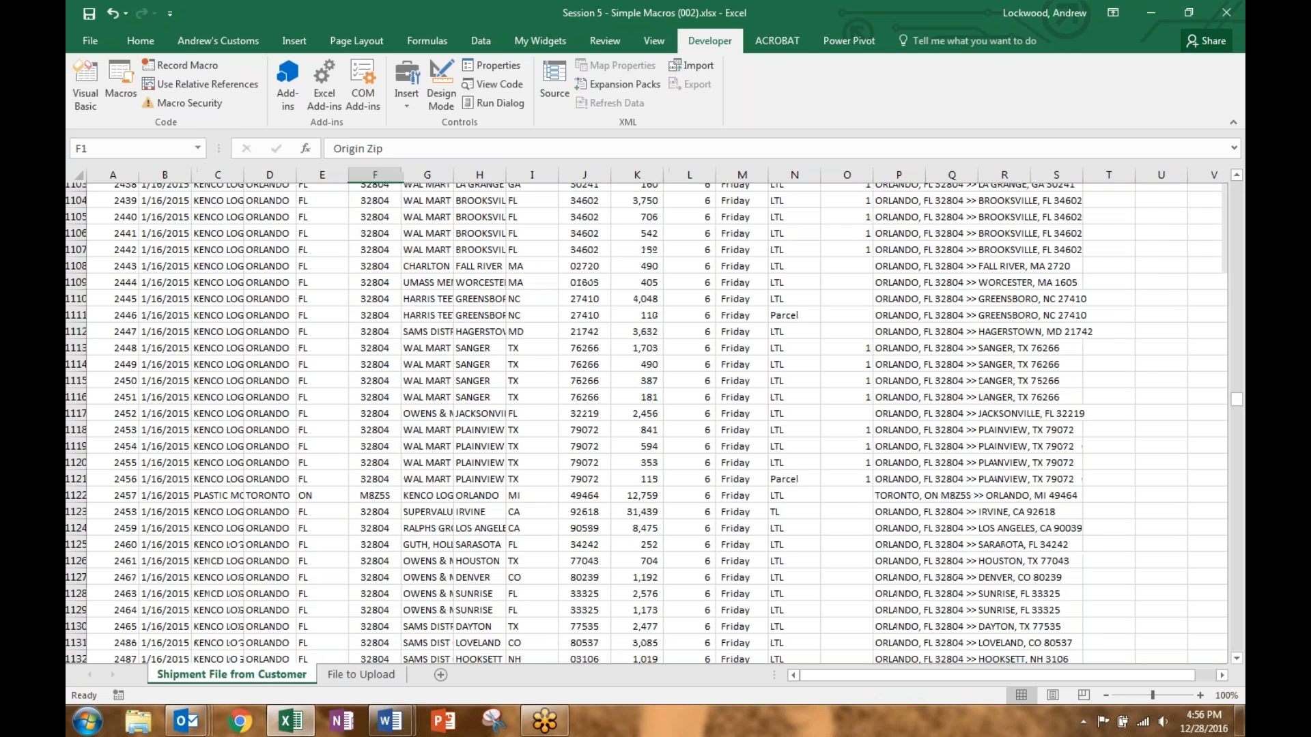
pyautogui.press('Down')
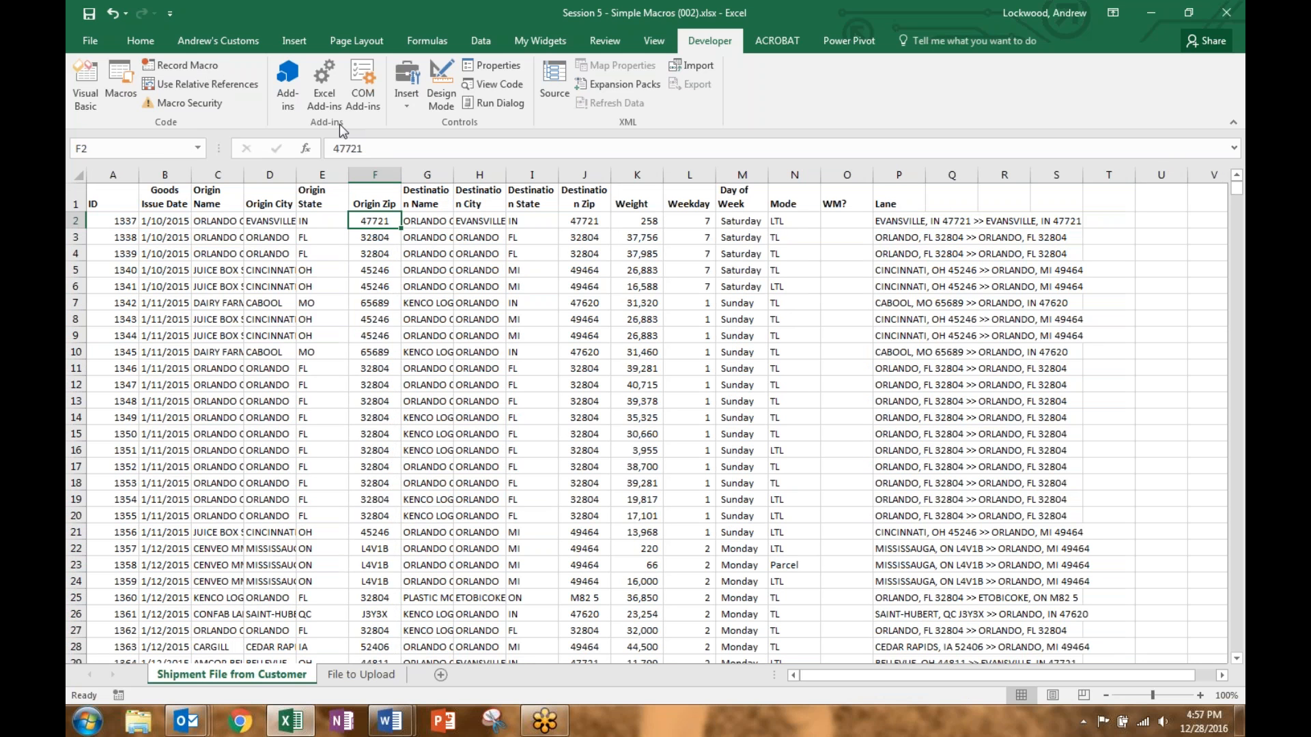
# Step: Choose Button (Form Control) from the Developer Insert gallery
pyautogui.click(411, 110)
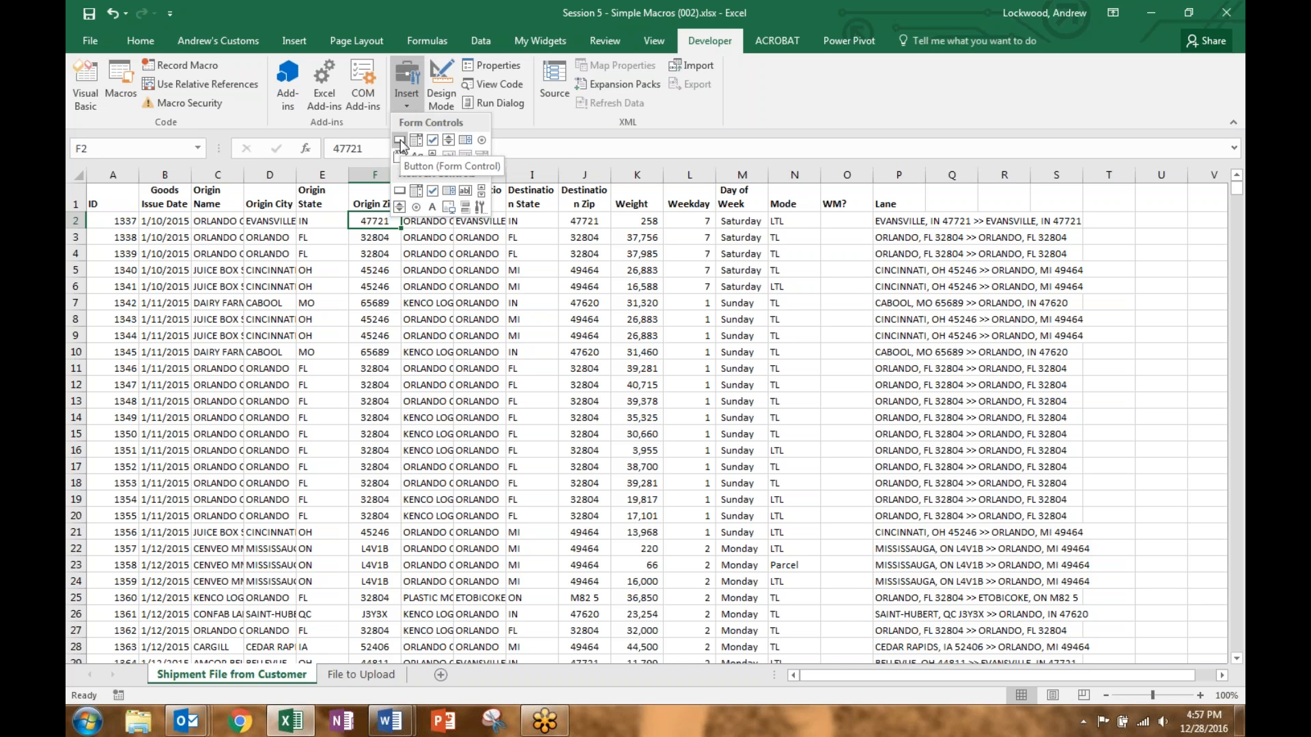
pyautogui.click(411, 89)
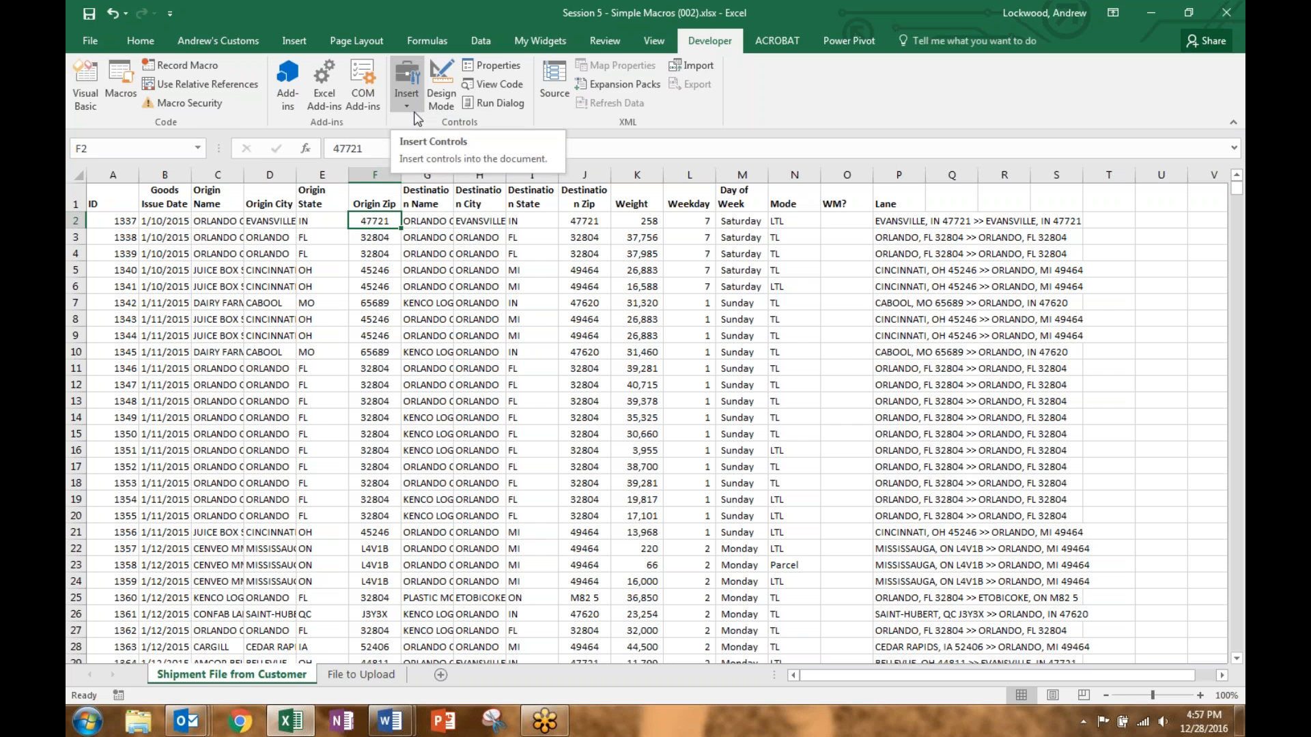
pyautogui.click(413, 106)
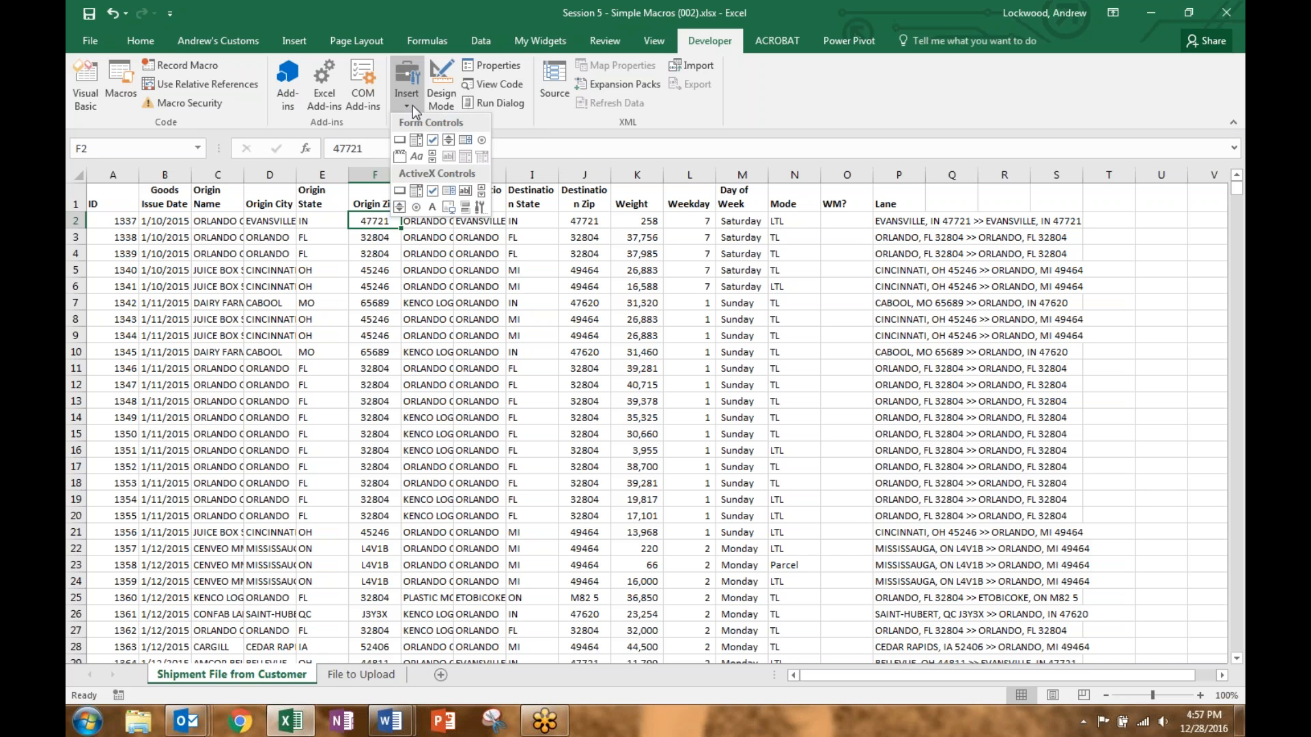
pyautogui.click(400, 141)
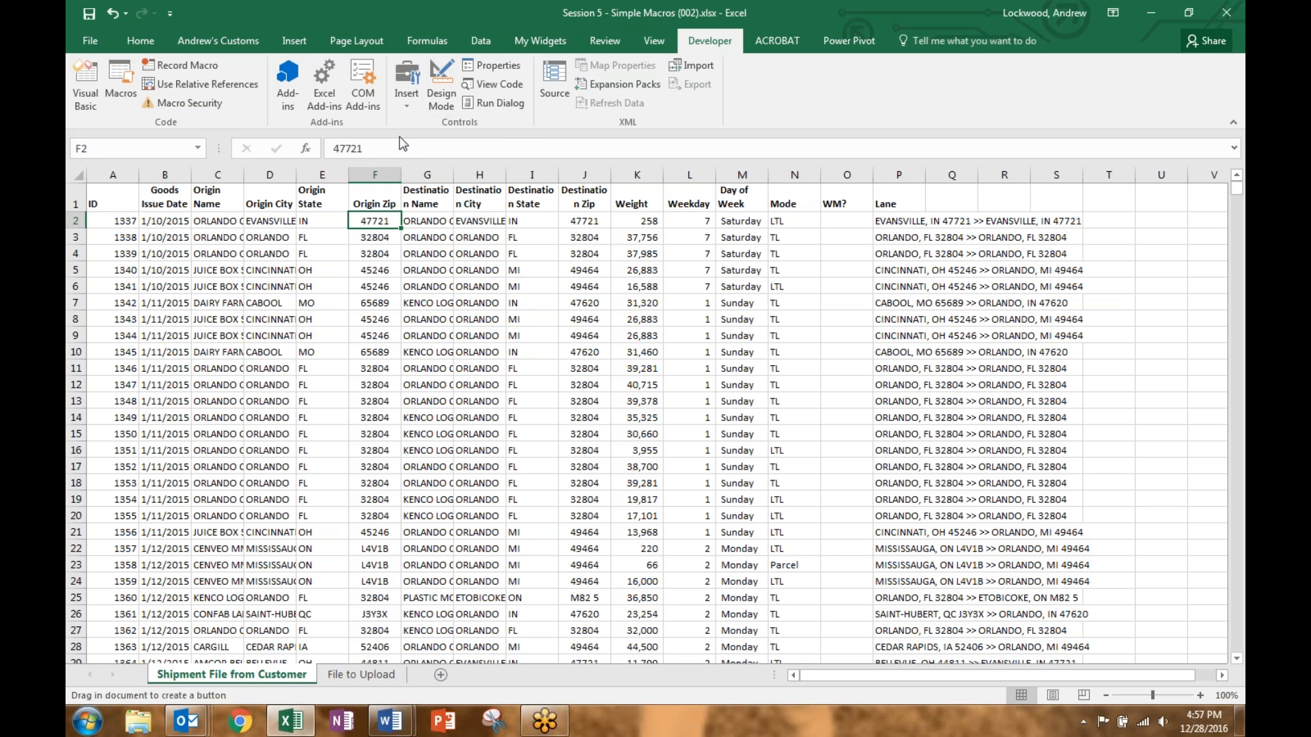
# Step: Draw a form button near the Lane column and assign it TransformationMacro
pyautogui.moveTo(950, 203); pyautogui.dragTo(1050, 245)
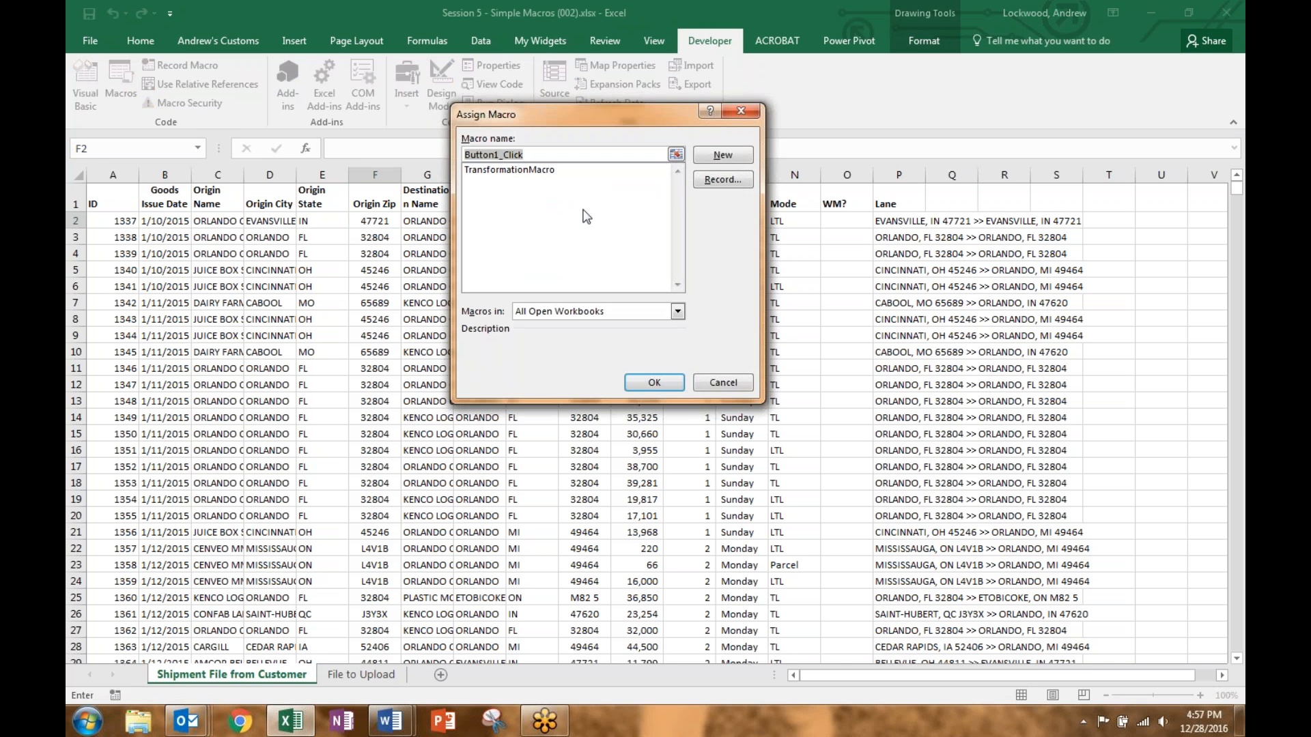
pyautogui.click(537, 172)
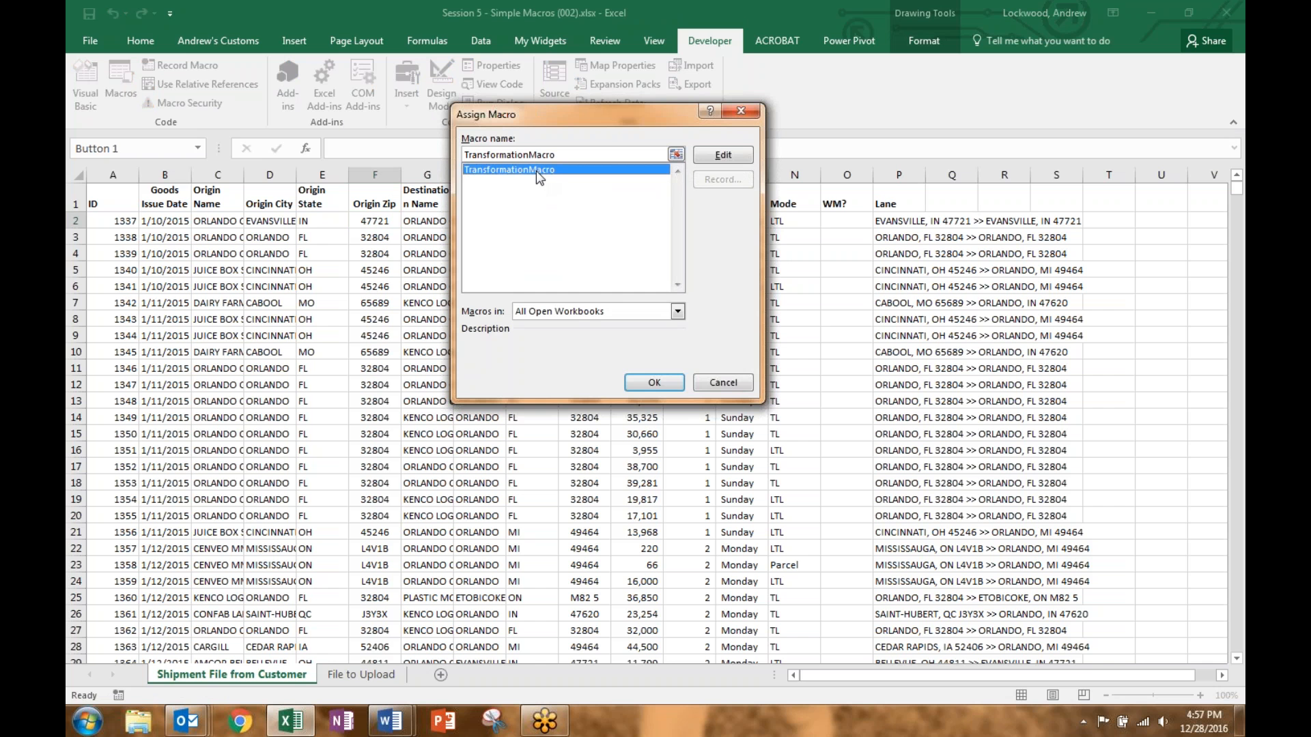
pyautogui.click(654, 383)
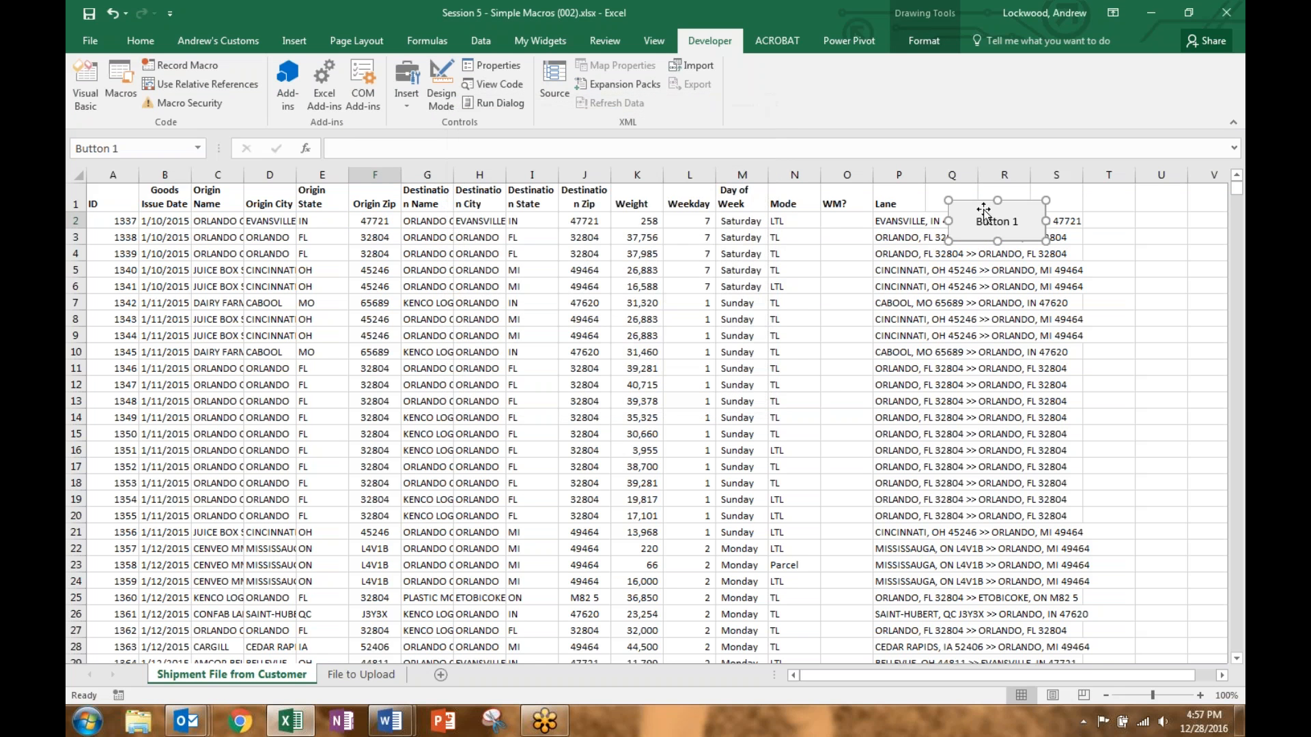
pyautogui.moveTo(975, 205)
pyautogui.mouseDown()
pyautogui.moveTo(1009, 196)
pyautogui.moveTo(981, 194)
pyautogui.mouseUp()
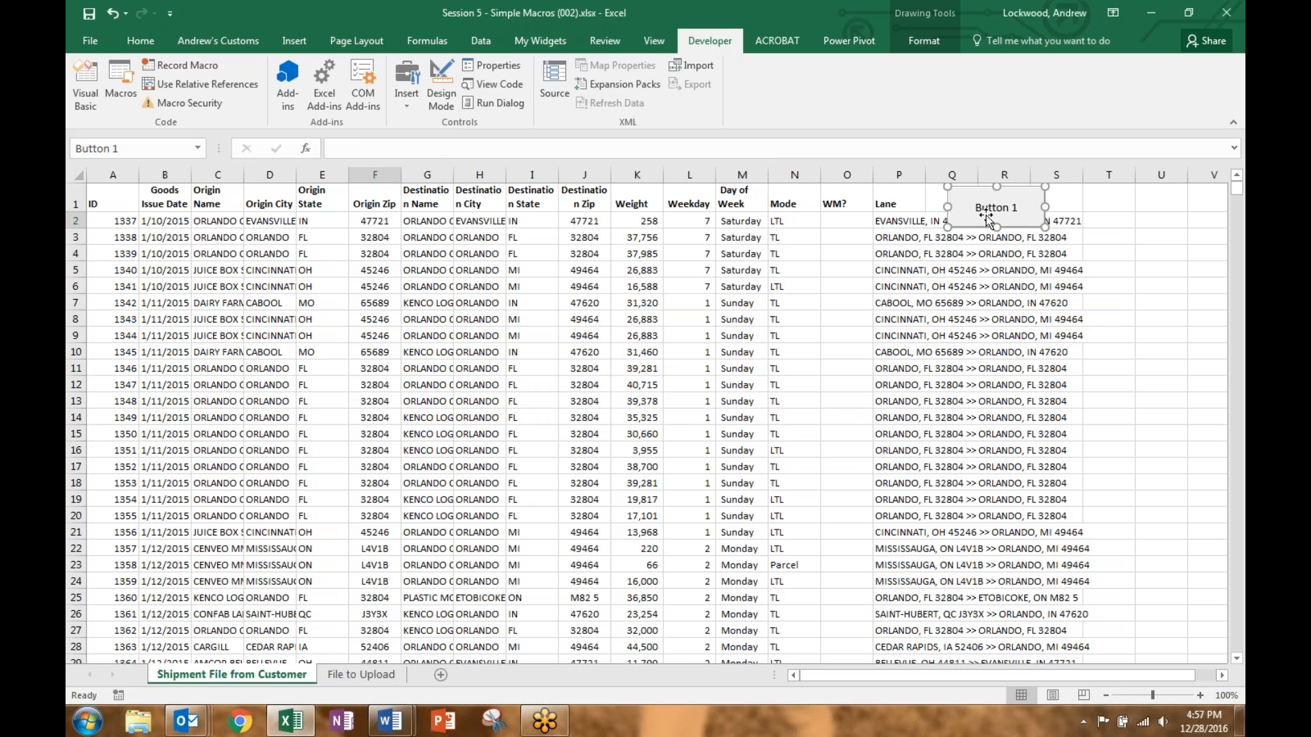
pyautogui.moveTo(984, 196)
pyautogui.mouseDown()
pyautogui.moveTo(769, 205)
pyautogui.moveTo(782, 194)
pyautogui.moveTo(937, 211)
pyautogui.moveTo(946, 184)
pyautogui.moveTo(959, 195)
pyautogui.mouseUp()
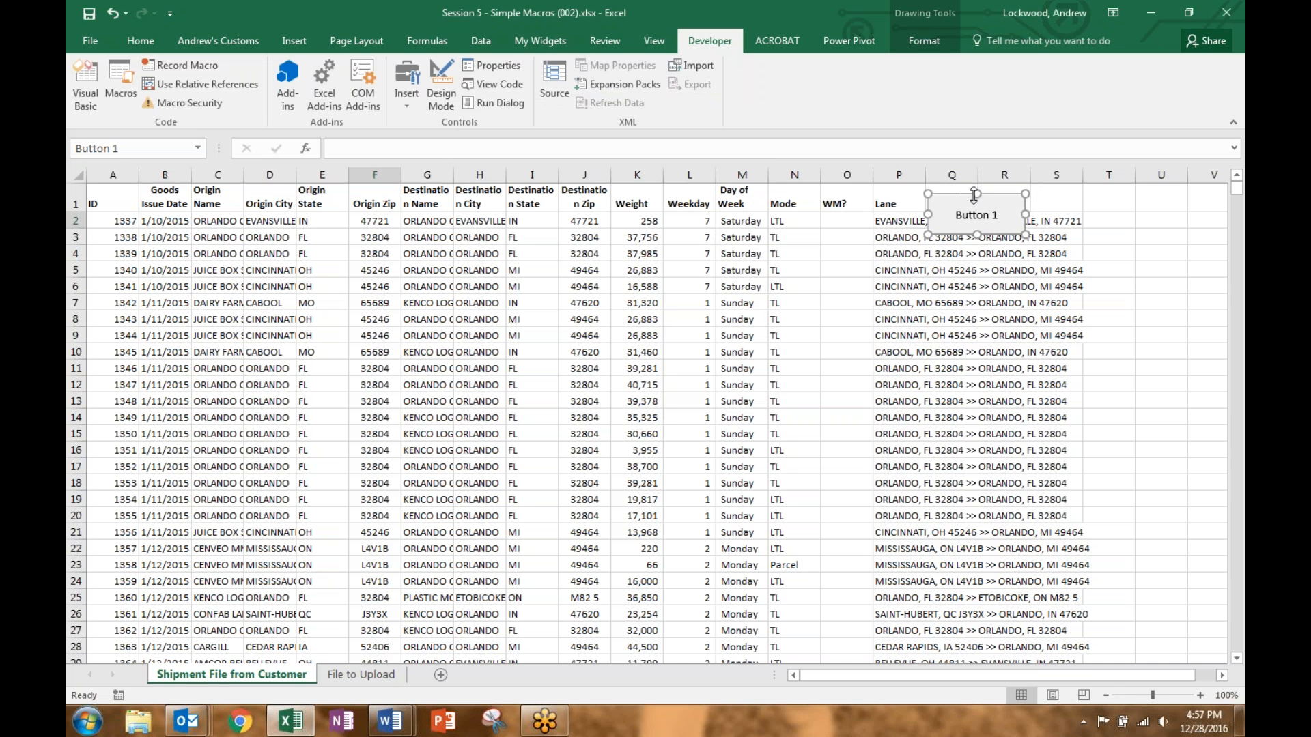
# Step: Reassign TransformationMacro to the button through its Assign Macro option
pyautogui.rightClick(960, 195)
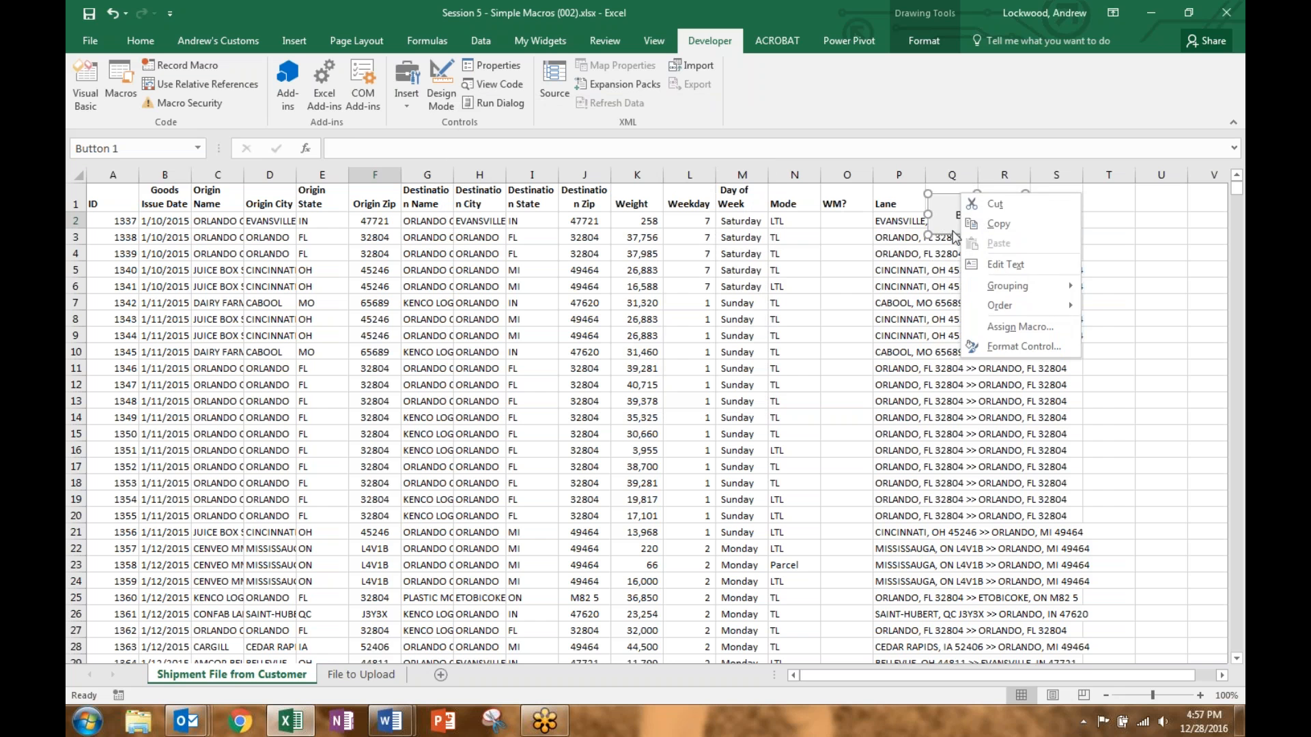
pyautogui.click(953, 219)
pyautogui.rightClick(992, 195)
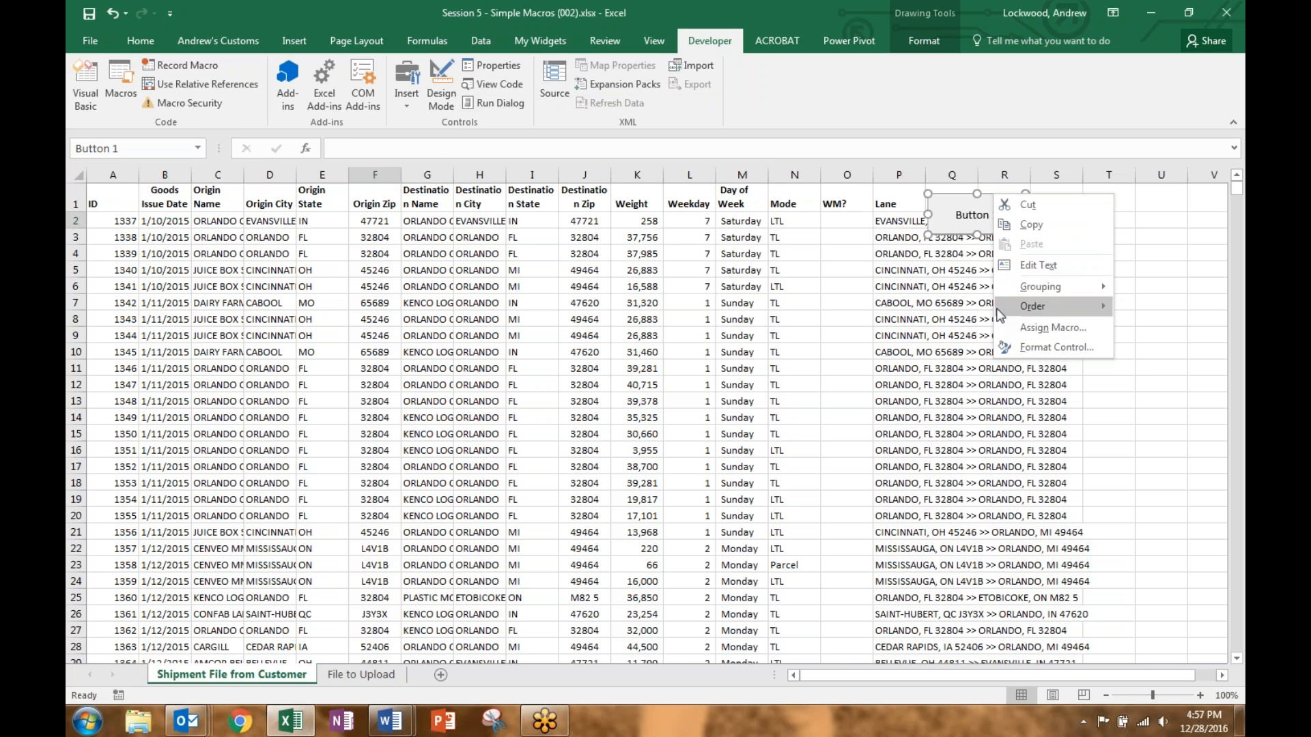
pyautogui.click(1035, 332)
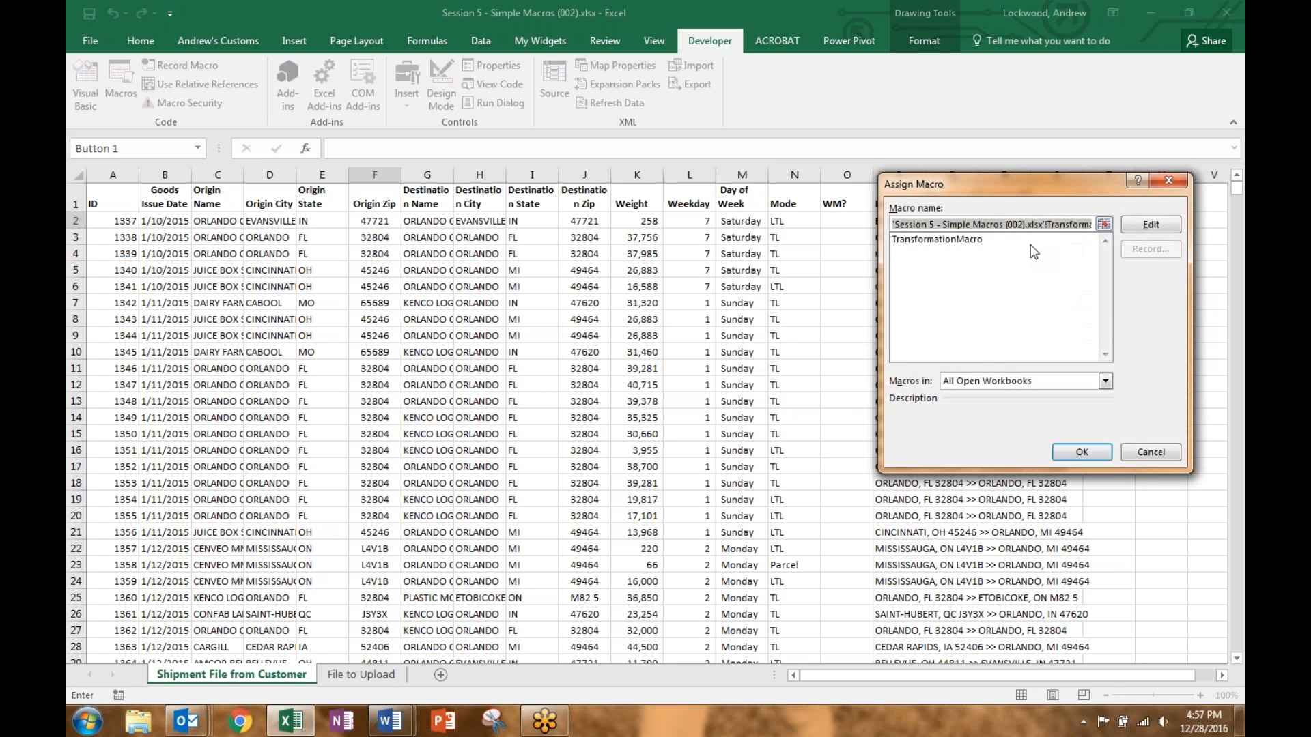
pyautogui.click(1000, 241)
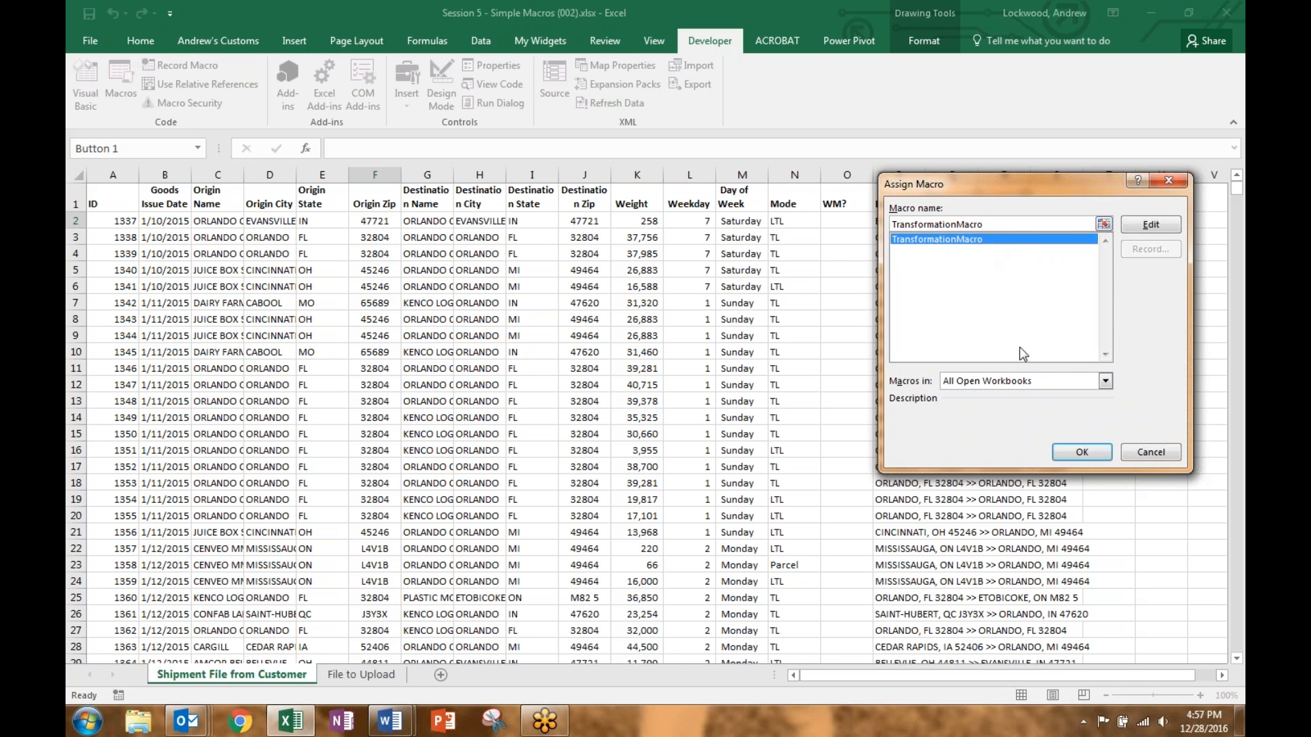
pyautogui.click(1076, 456)
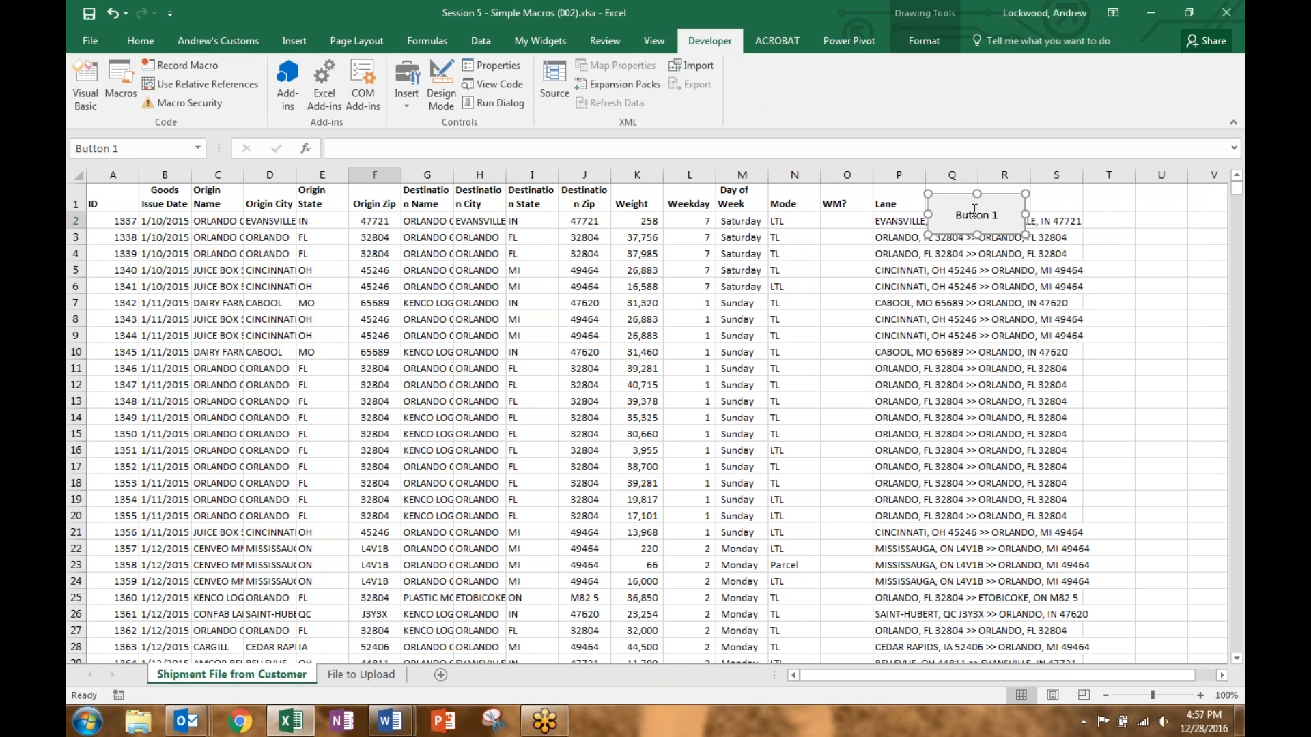
# Step: Relabel the button 'Button to Transform'
pyautogui.click(964, 215)
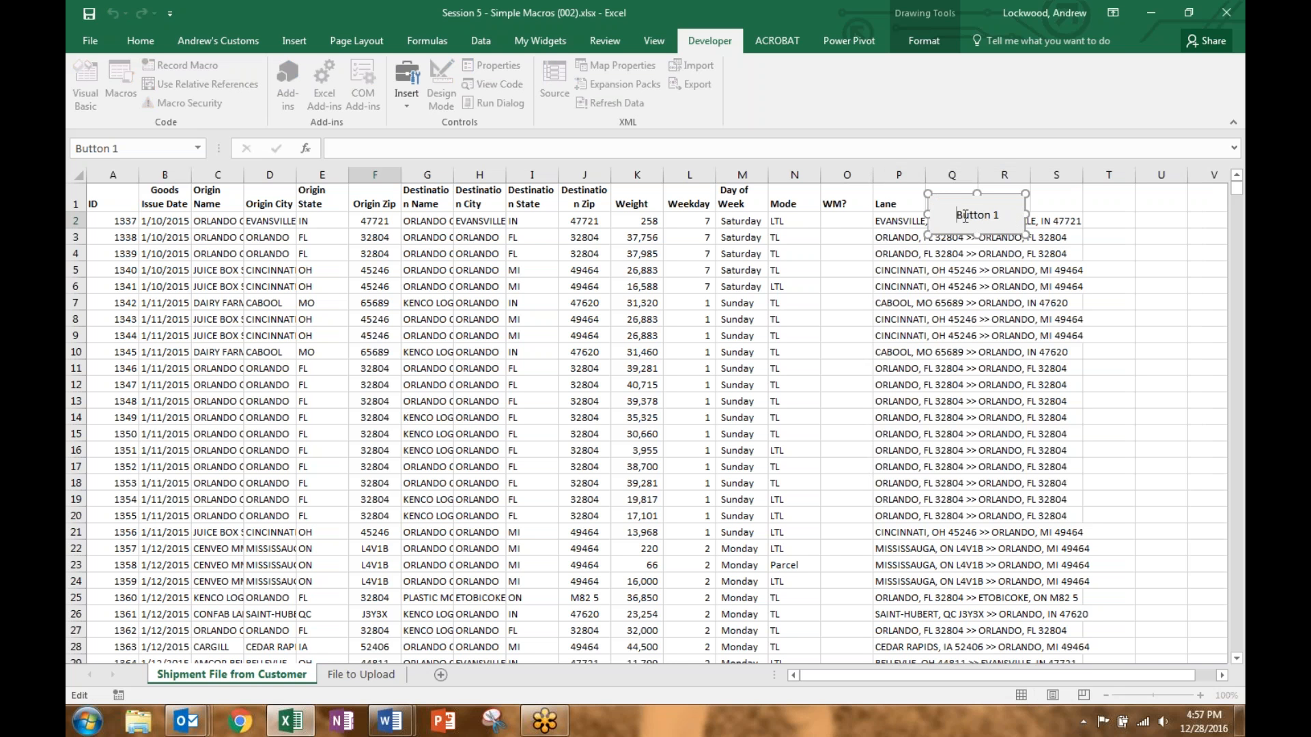
pyautogui.moveTo(964, 217); pyautogui.dragTo(1011, 215)
pyautogui.press('BackSpace')
pyautogui.write('Button to Transform')
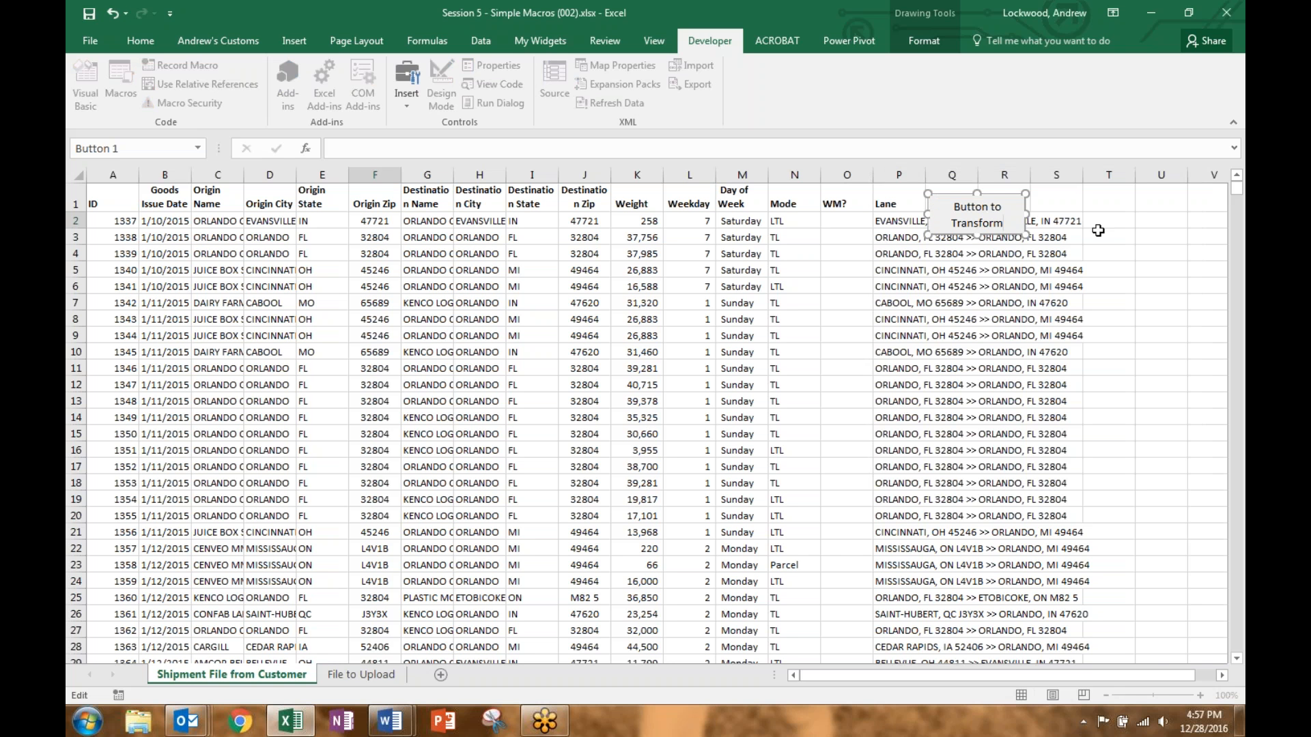
# Step: Delete all data rows A2:H below the headers on File to Upload
pyautogui.click(1108, 233)
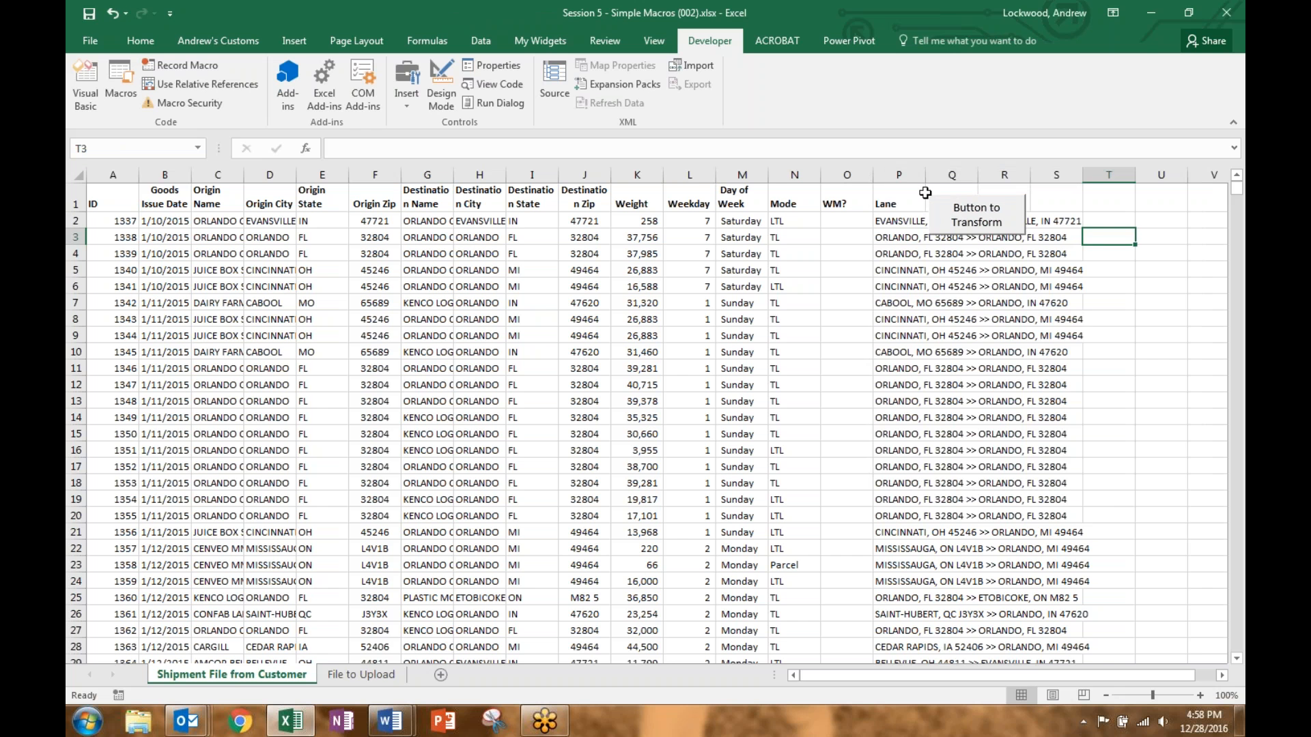
pyautogui.click(361, 674)
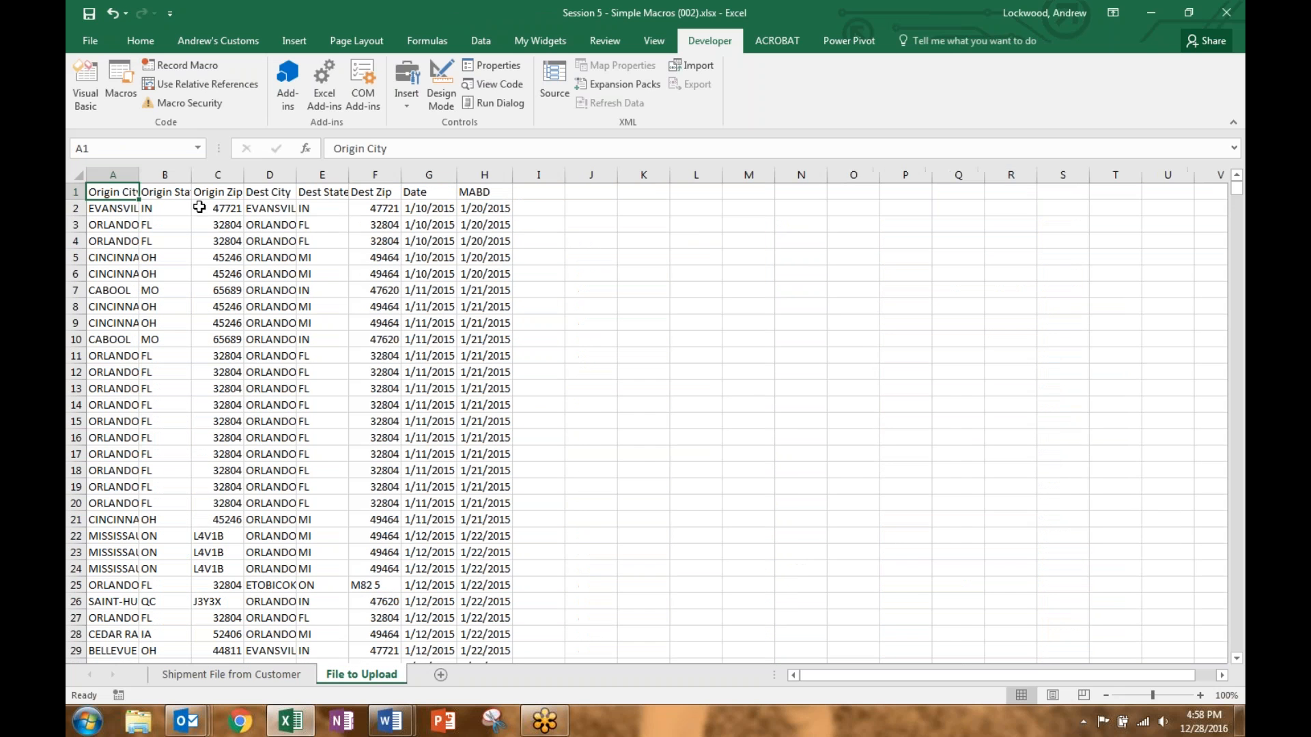
pyautogui.moveTo(122, 208); pyautogui.dragTo(486, 212)
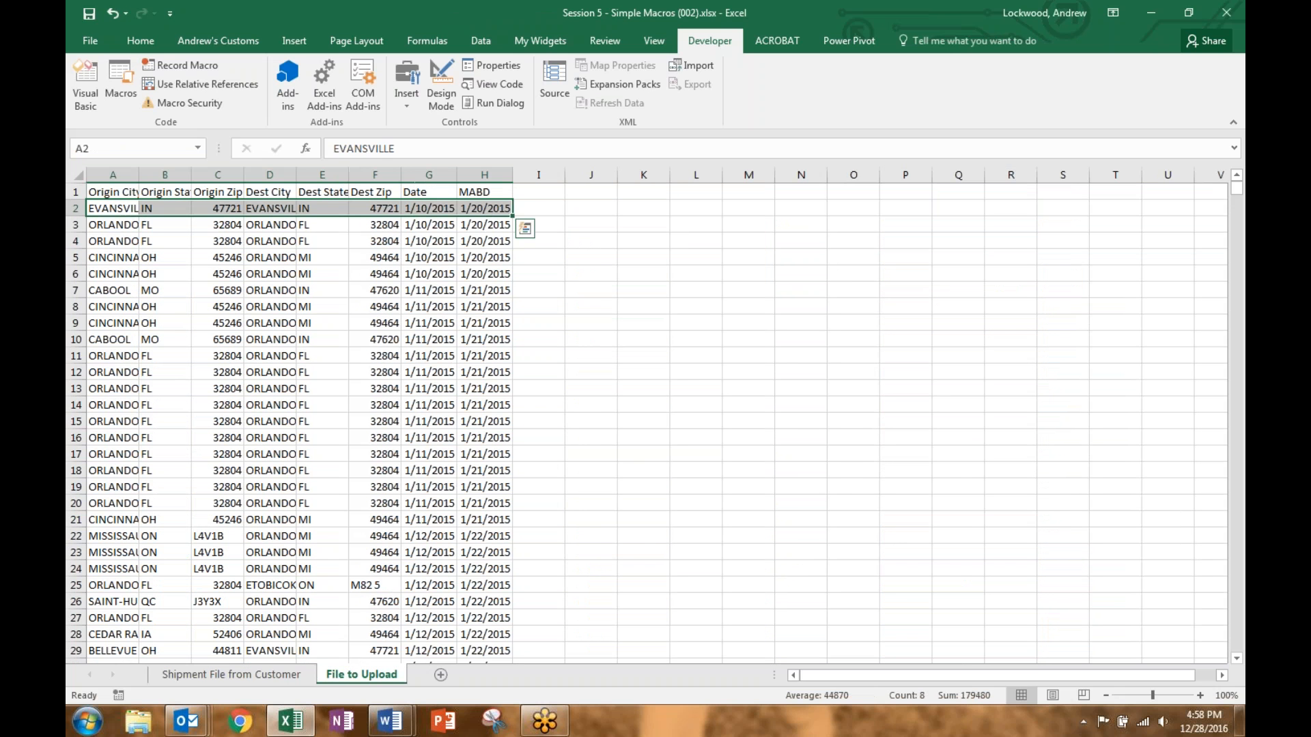
pyautogui.hotkey('ctrl', 'shift', 'Down')
pyautogui.press('Delete')
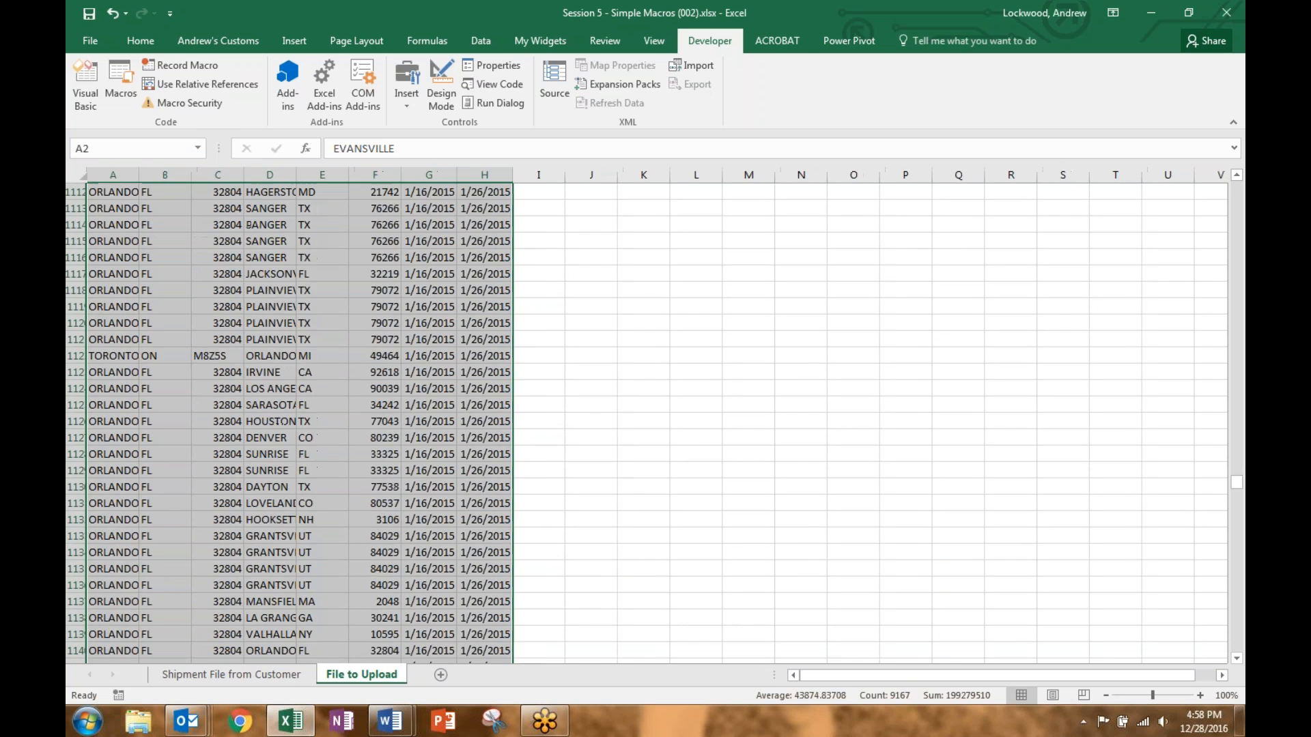
pyautogui.hotkey('ctrl', 'Home')
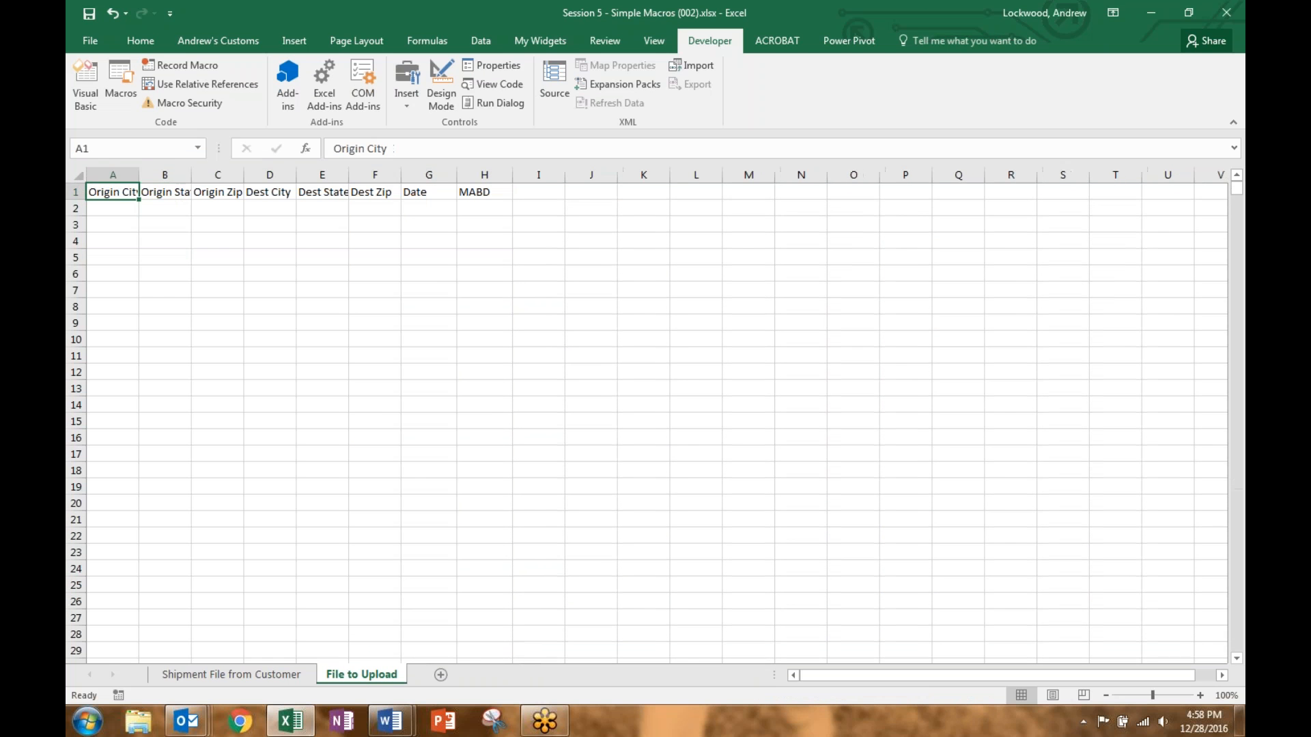
# Step: Run Button to Transform on the customer sheet and check the refilled rows
pyautogui.click(302, 679)
pyautogui.click(1040, 272)
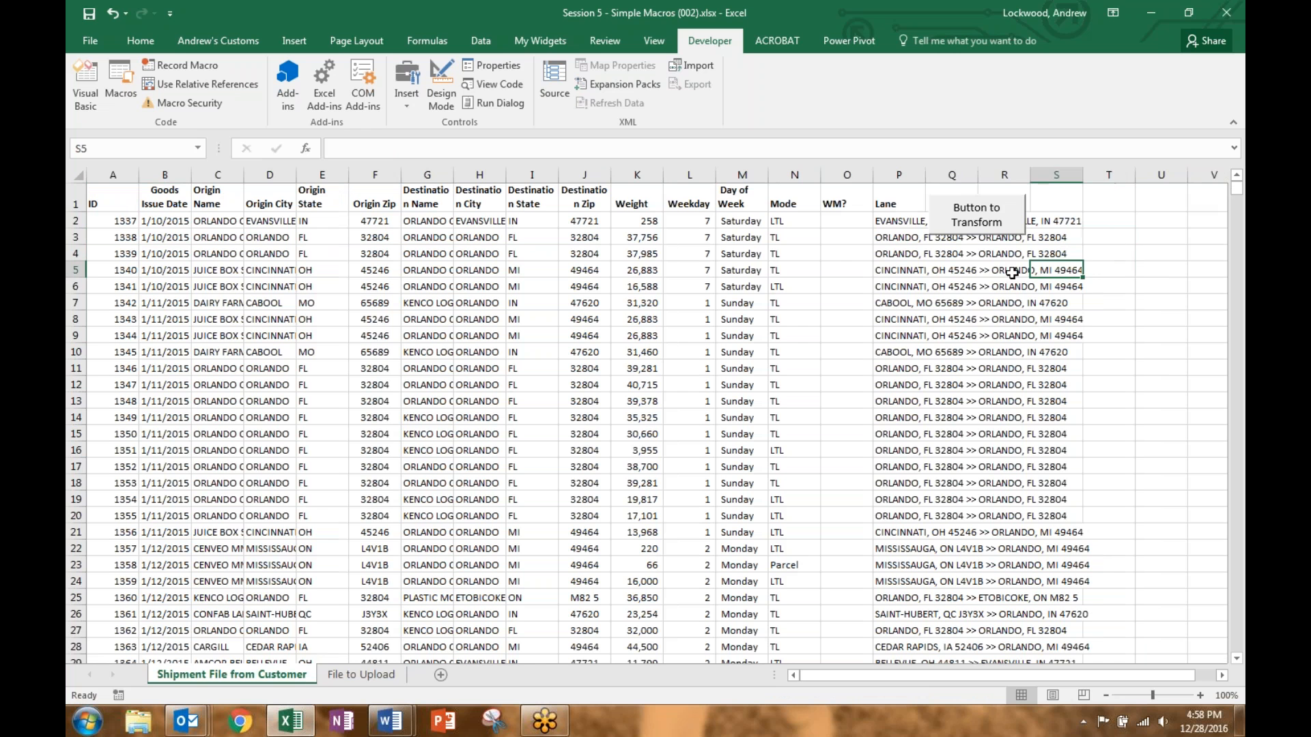
pyautogui.click(988, 229)
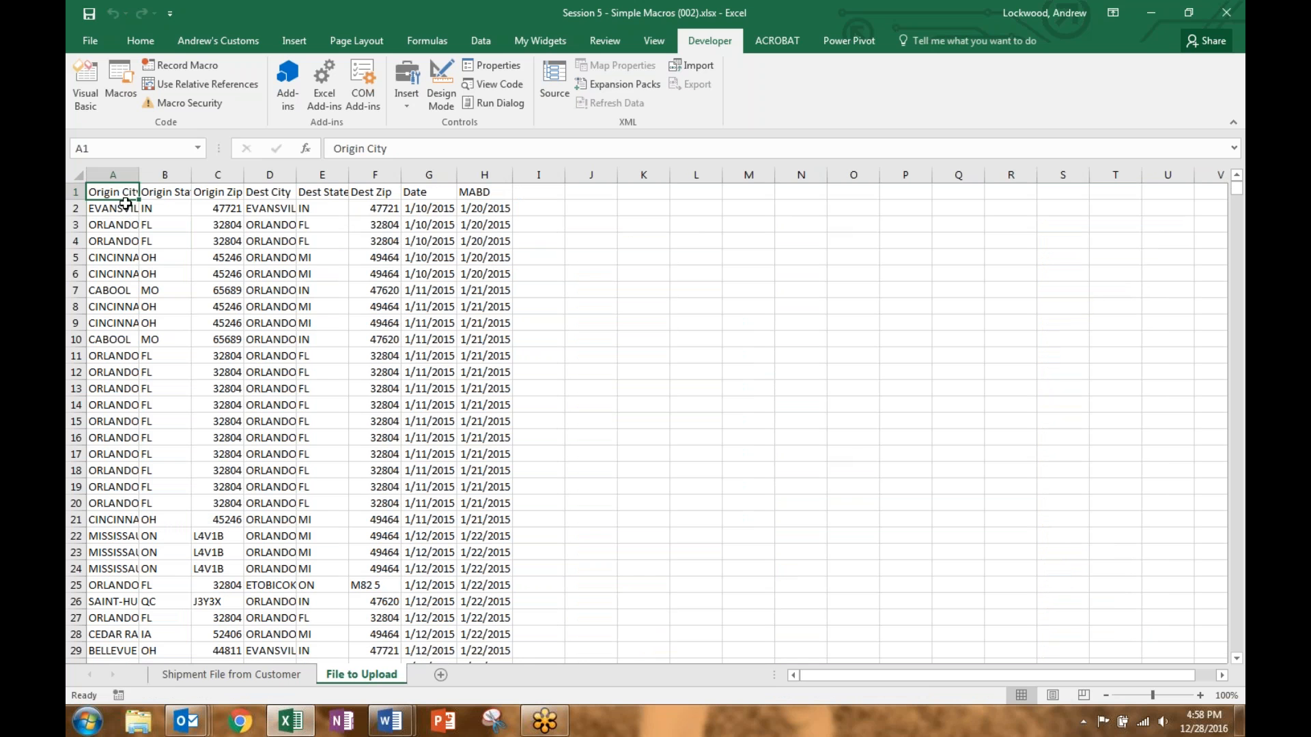
pyautogui.moveTo(124, 204); pyautogui.dragTo(477, 229)
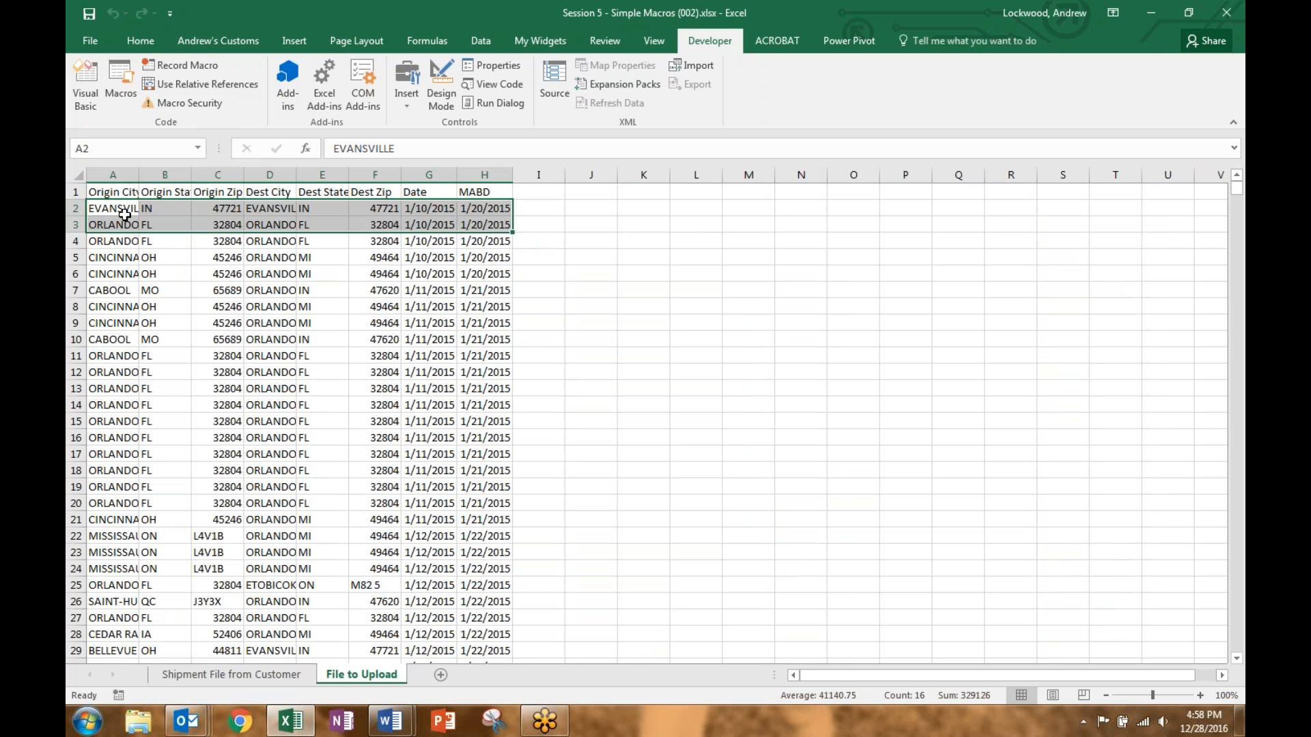
pyautogui.click(108, 192)
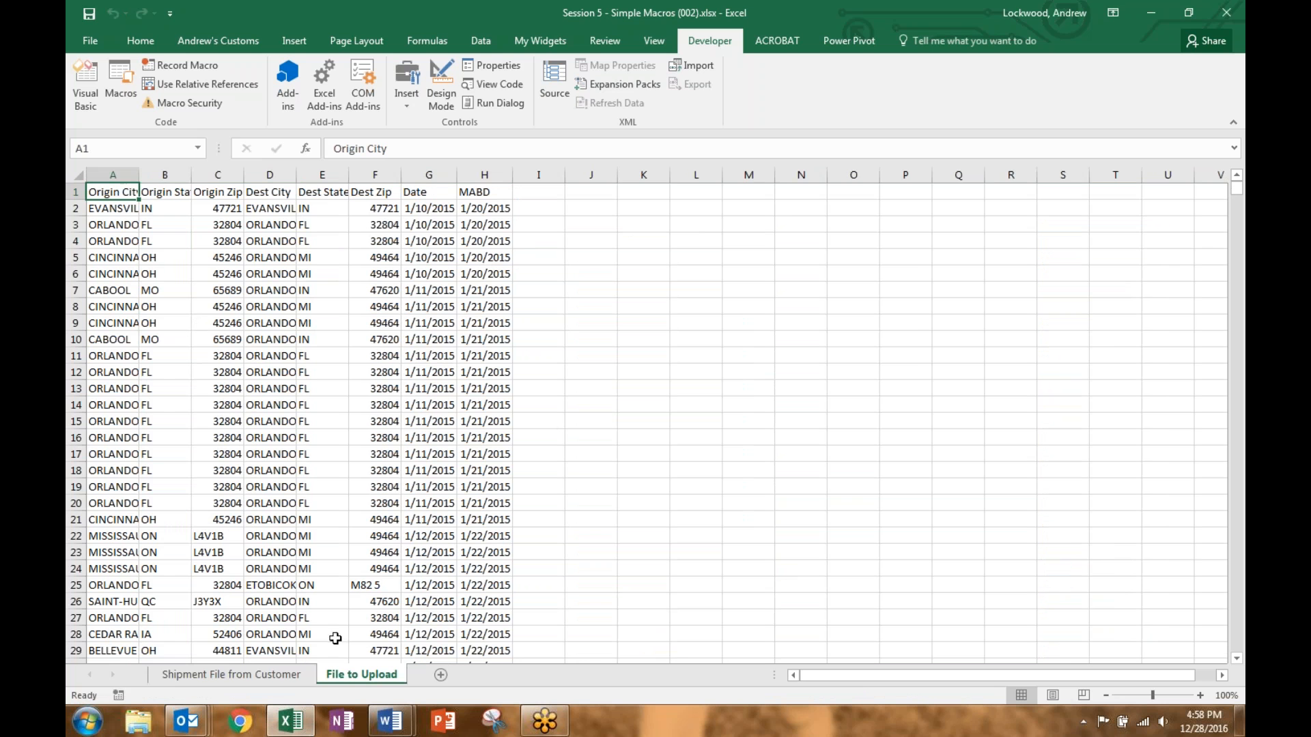
# Step: From the customer sheet, open TransformationMacro for editing via Developer > Macros
pyautogui.click(231, 674)
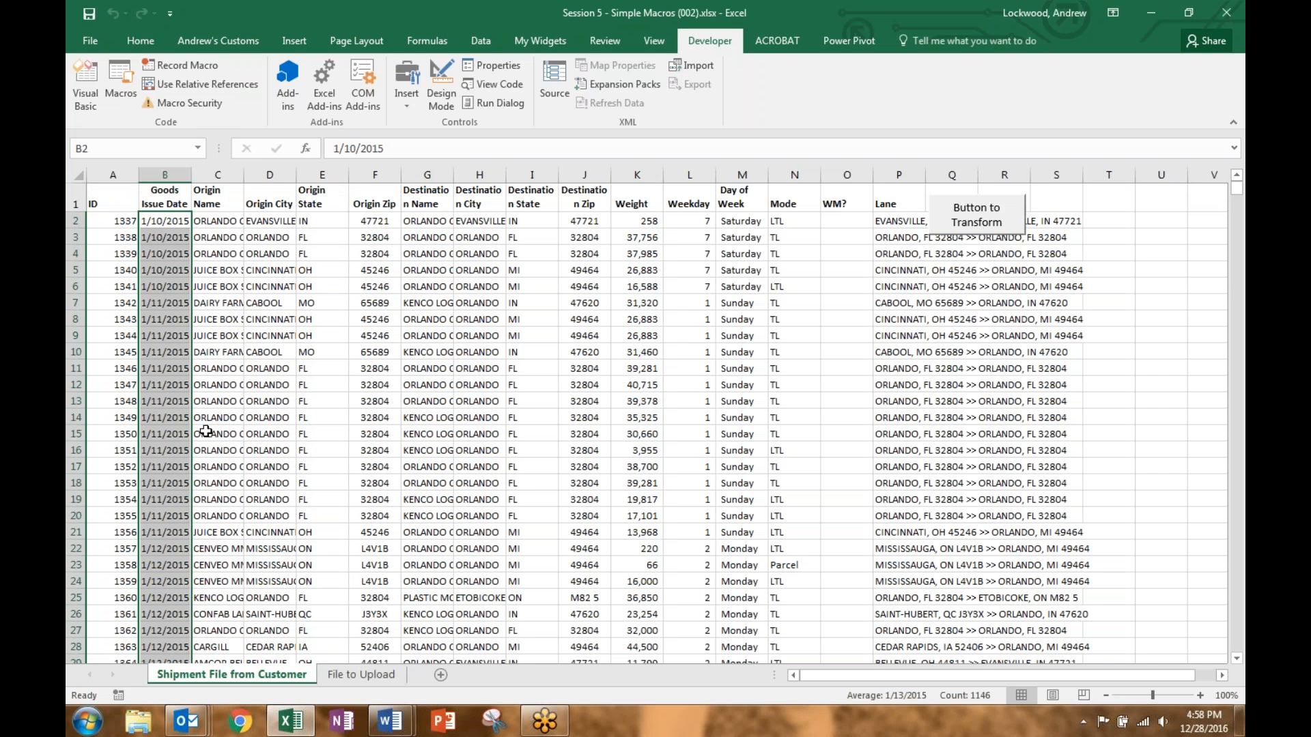
pyautogui.click(109, 217)
pyautogui.click(110, 192)
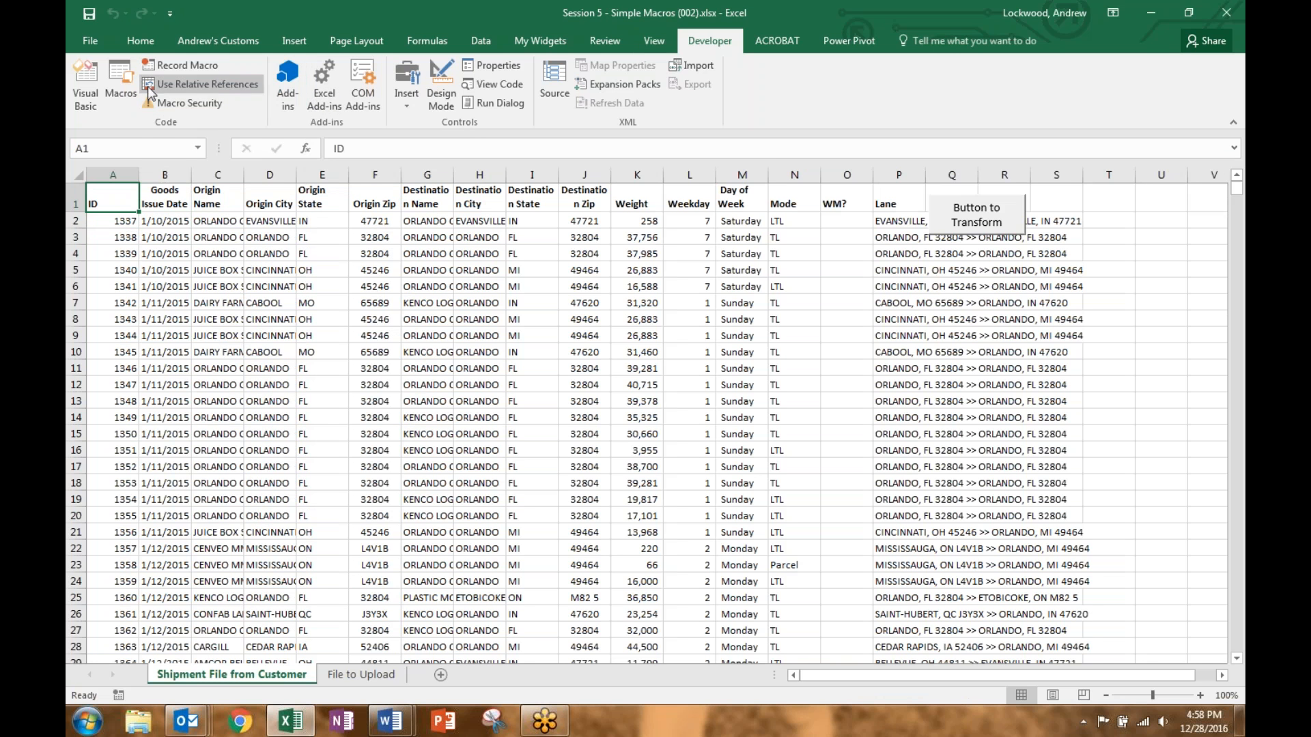
pyautogui.click(120, 96)
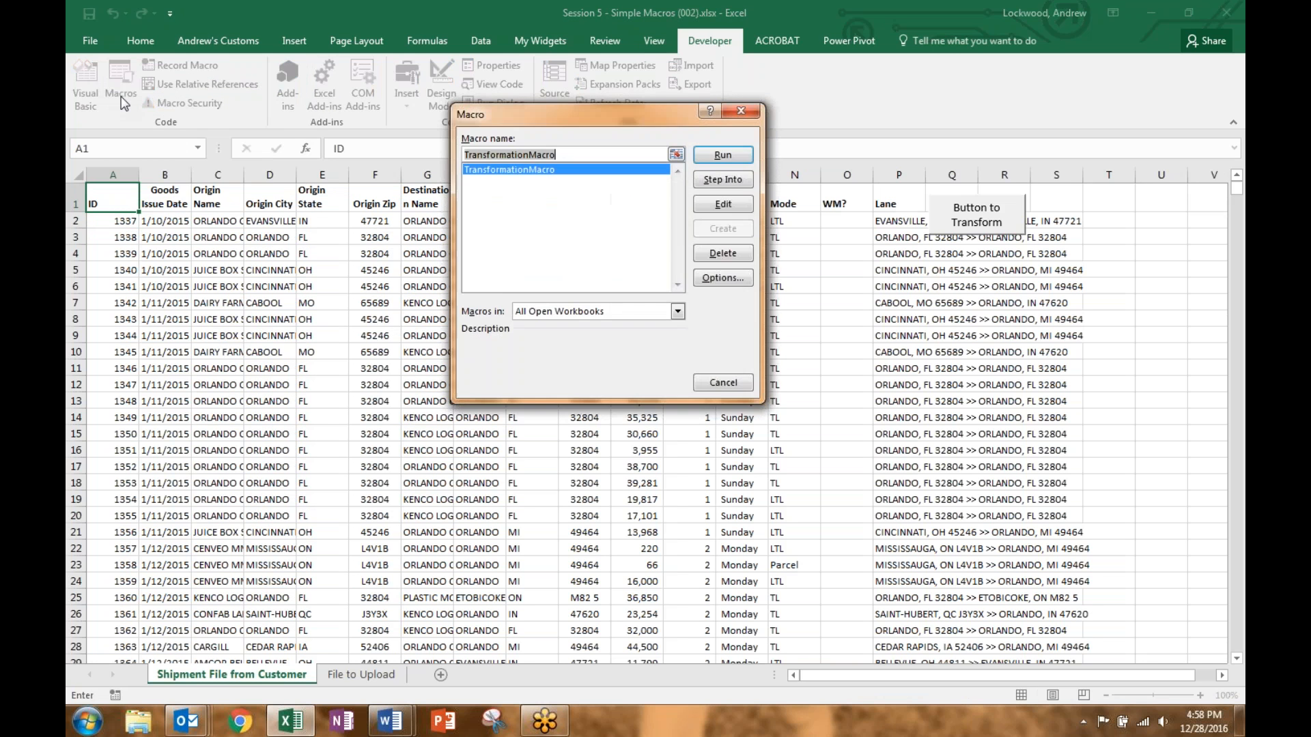
pyautogui.click(542, 173)
pyautogui.click(535, 172)
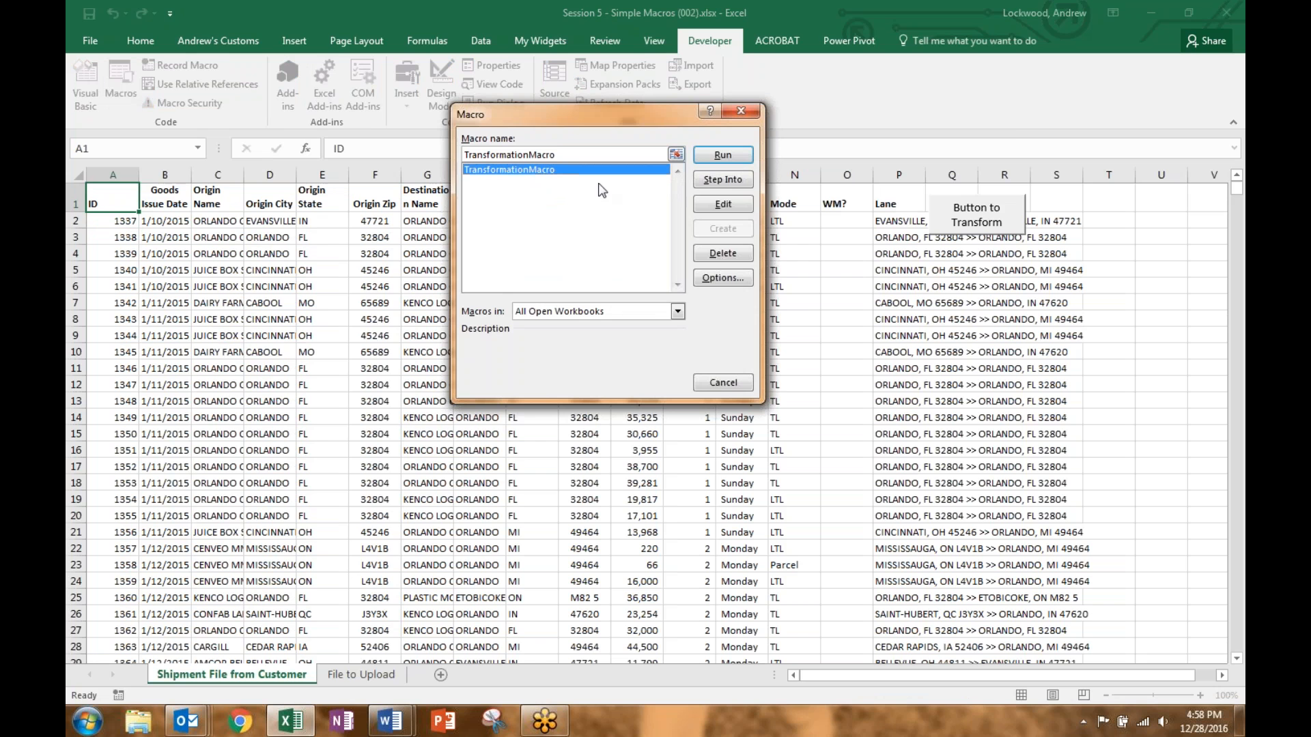
pyautogui.click(724, 205)
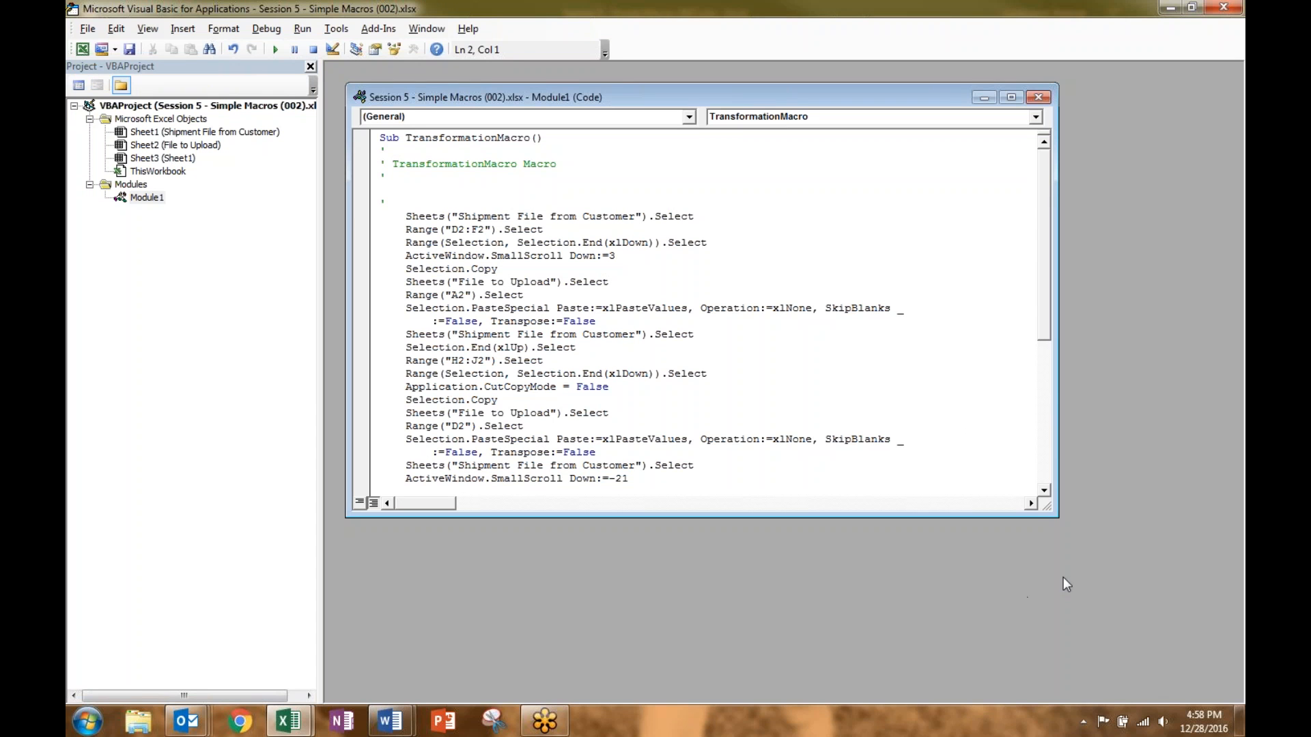
# Step: Enlarge the Module1 window and review the code through the final Range("A1").Select line
pyautogui.moveTo(1056, 515); pyautogui.dragTo(1079, 662)
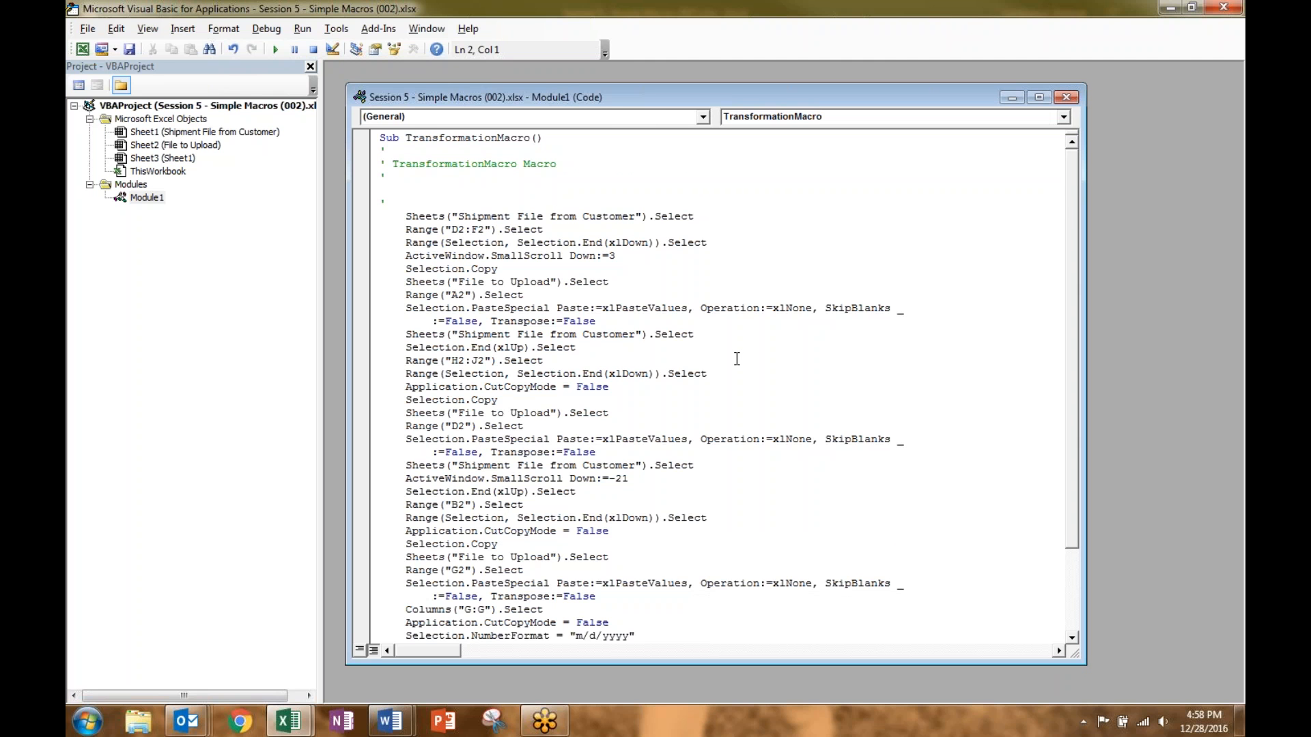
pyautogui.scroll(-2, 737, 358)
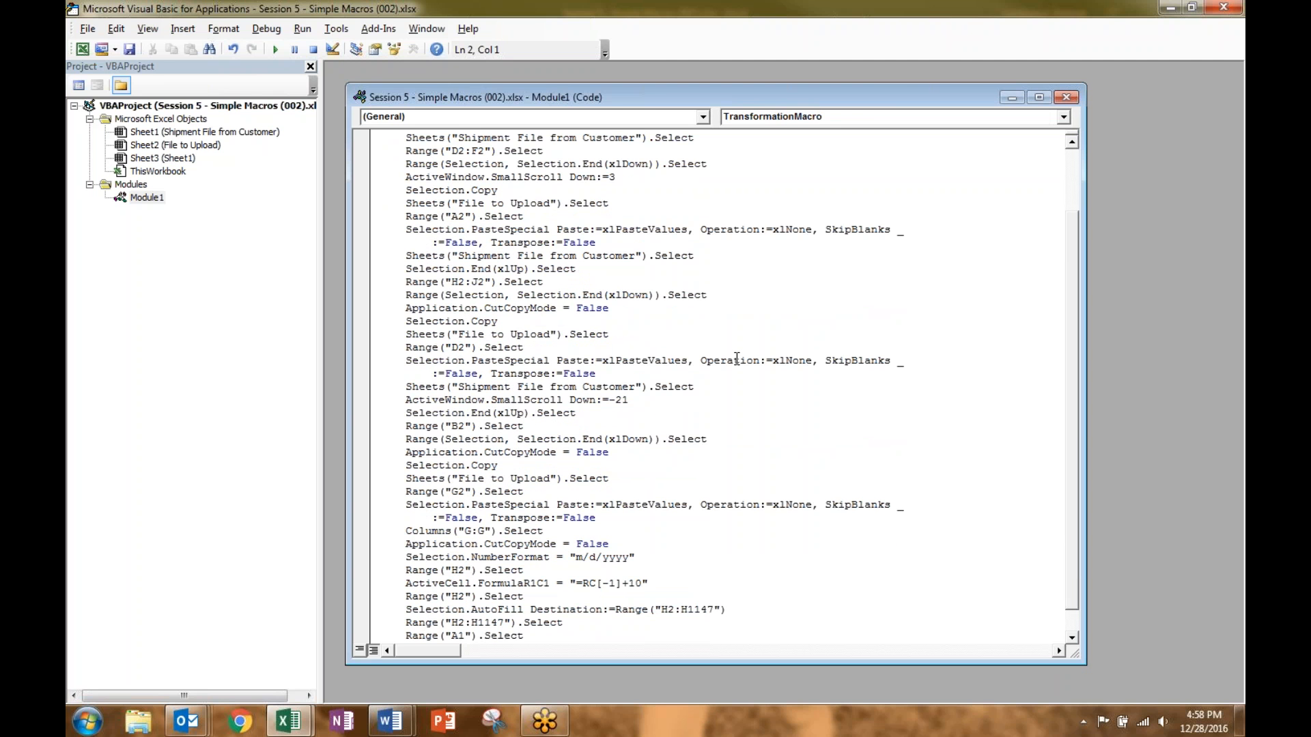
pyautogui.scroll(-1, 736, 358)
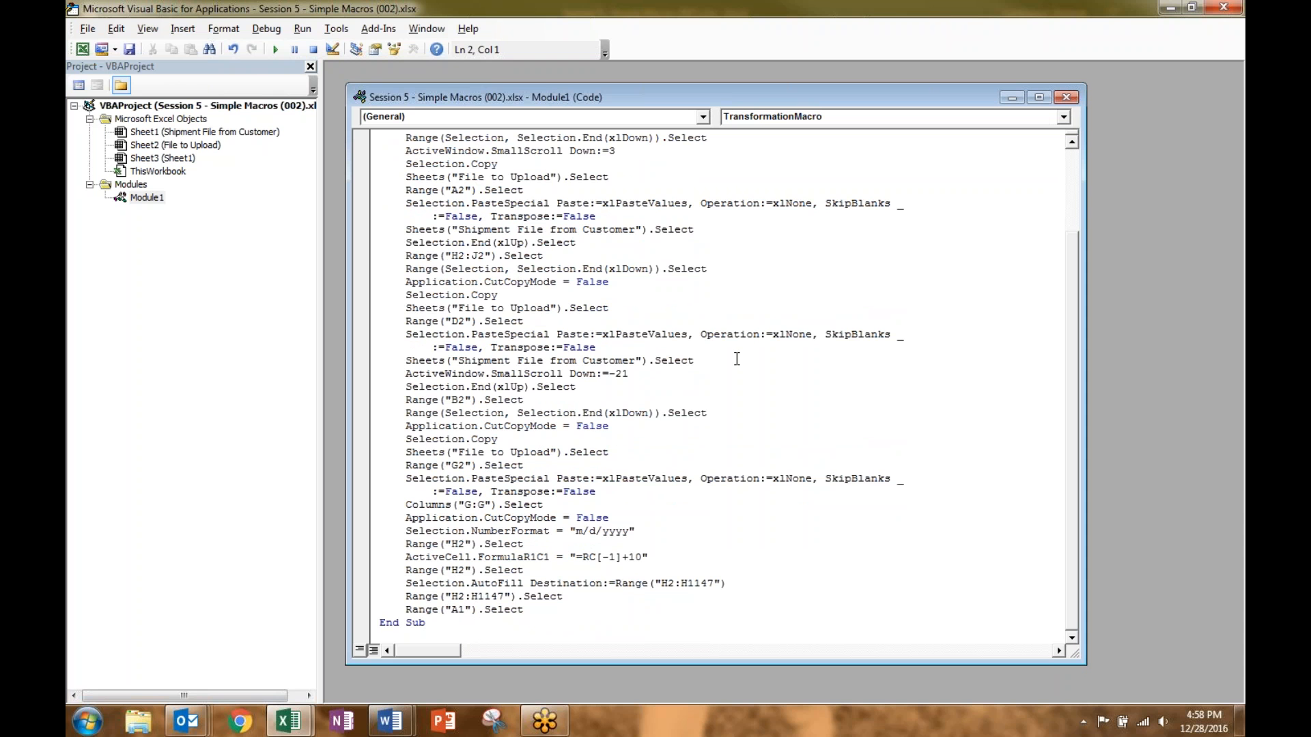
pyautogui.scroll(2, 663, 356)
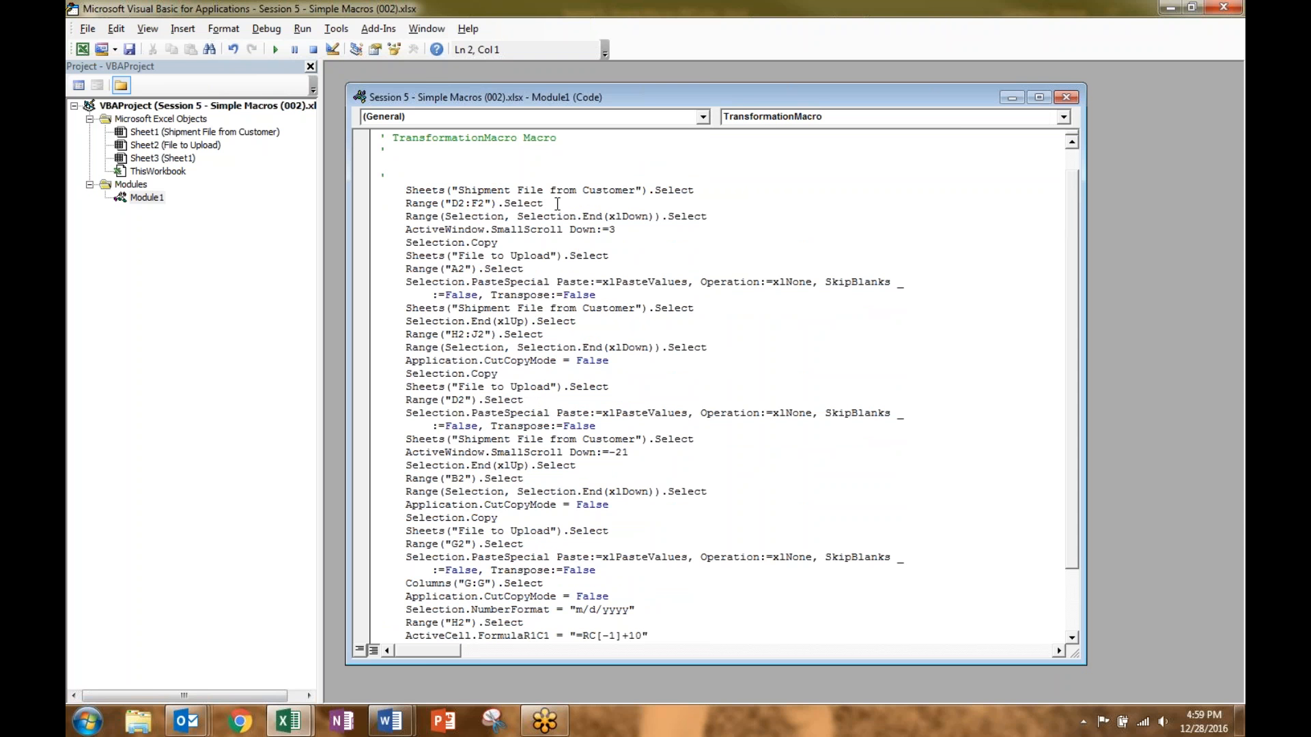
pyautogui.scroll(-2, 566, 561)
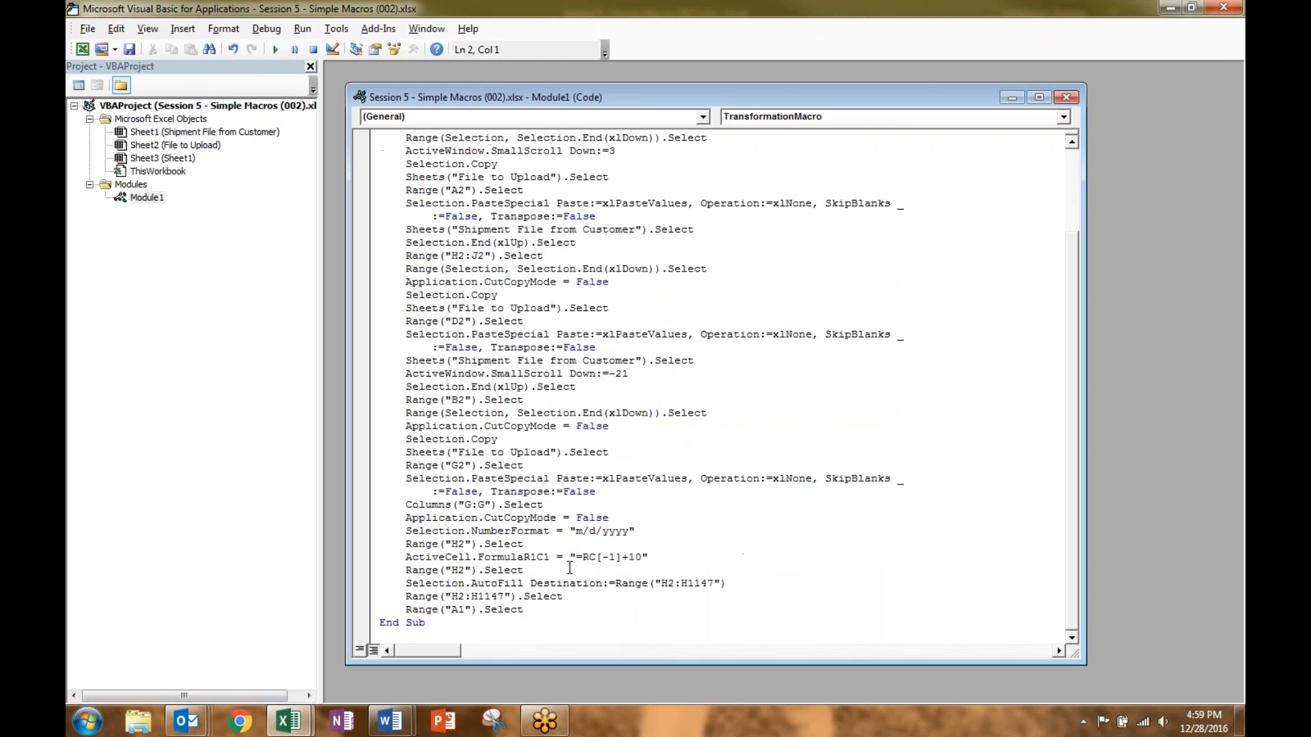
pyautogui.moveTo(524, 609); pyautogui.dragTo(413, 605)
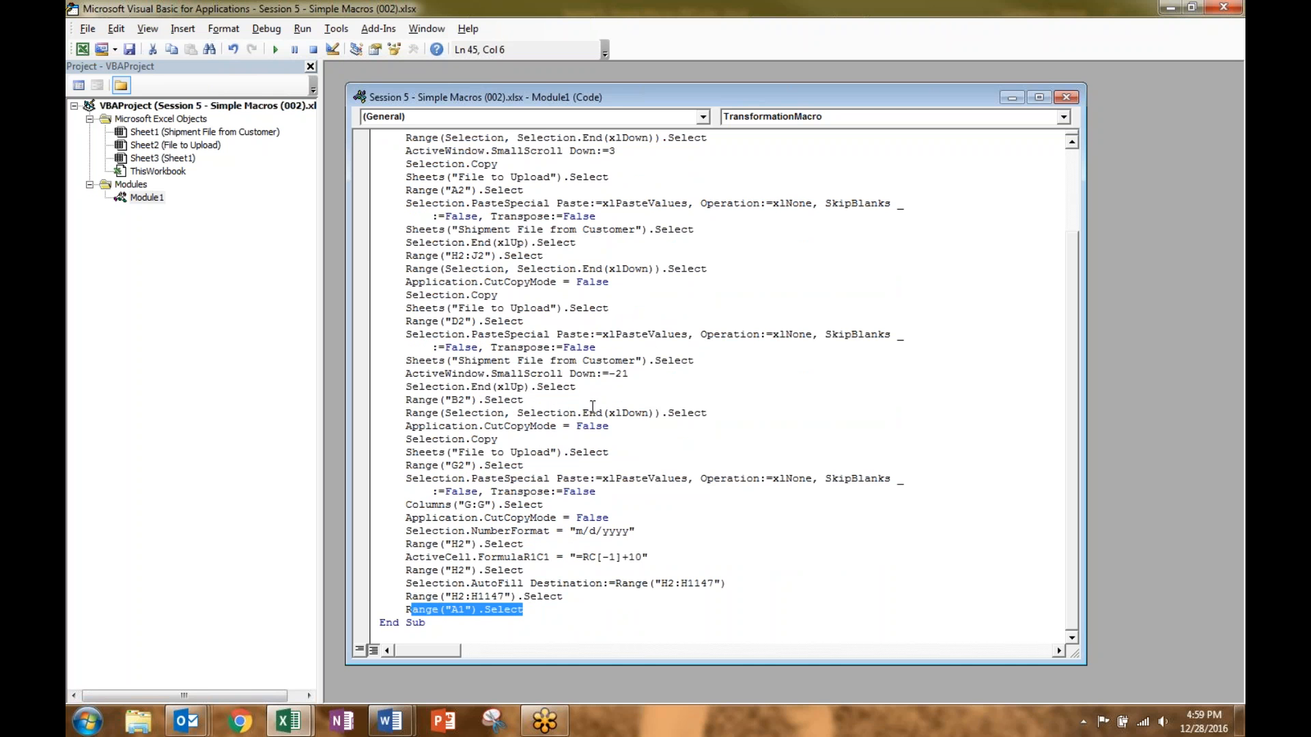
pyautogui.scroll(3, 592, 406)
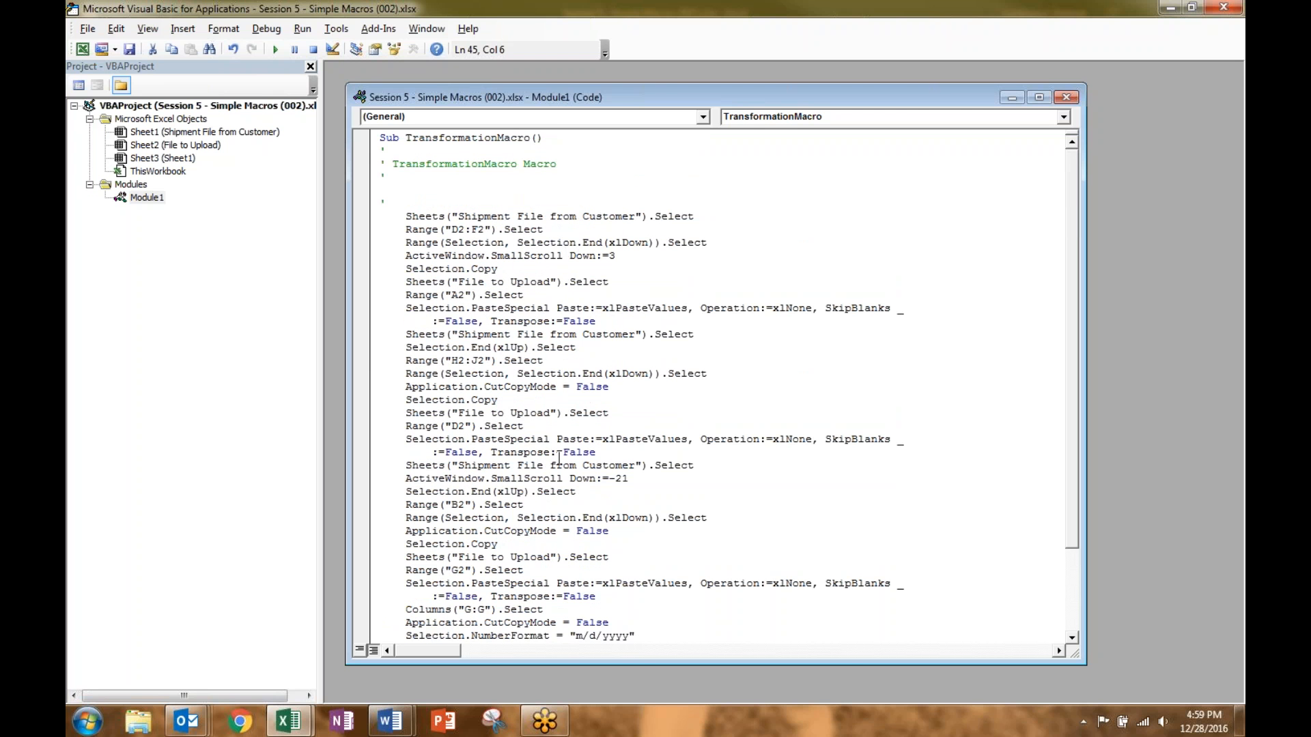
pyautogui.click(564, 333)
# Step: Close the VBA editor, reopen TransformationMacro's code from the Macros list, then close it again
pyautogui.click(1234, 7)
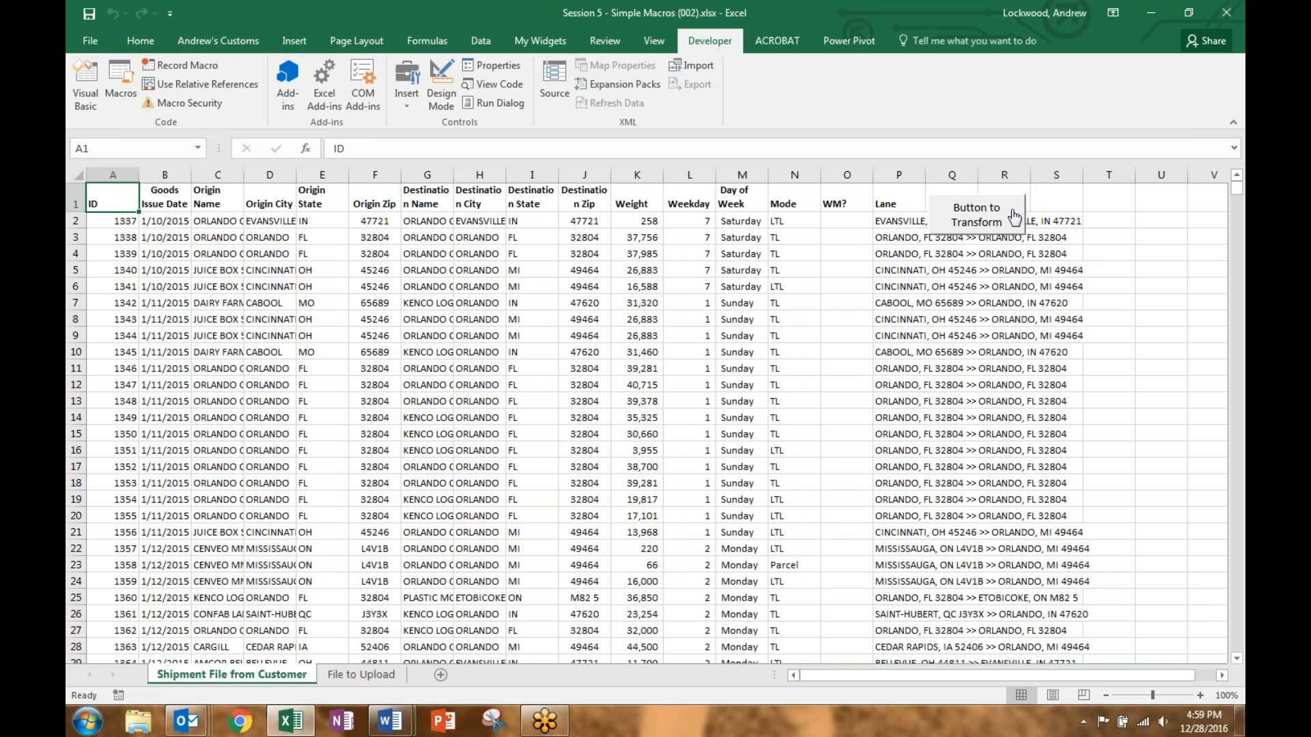
pyautogui.click(119, 94)
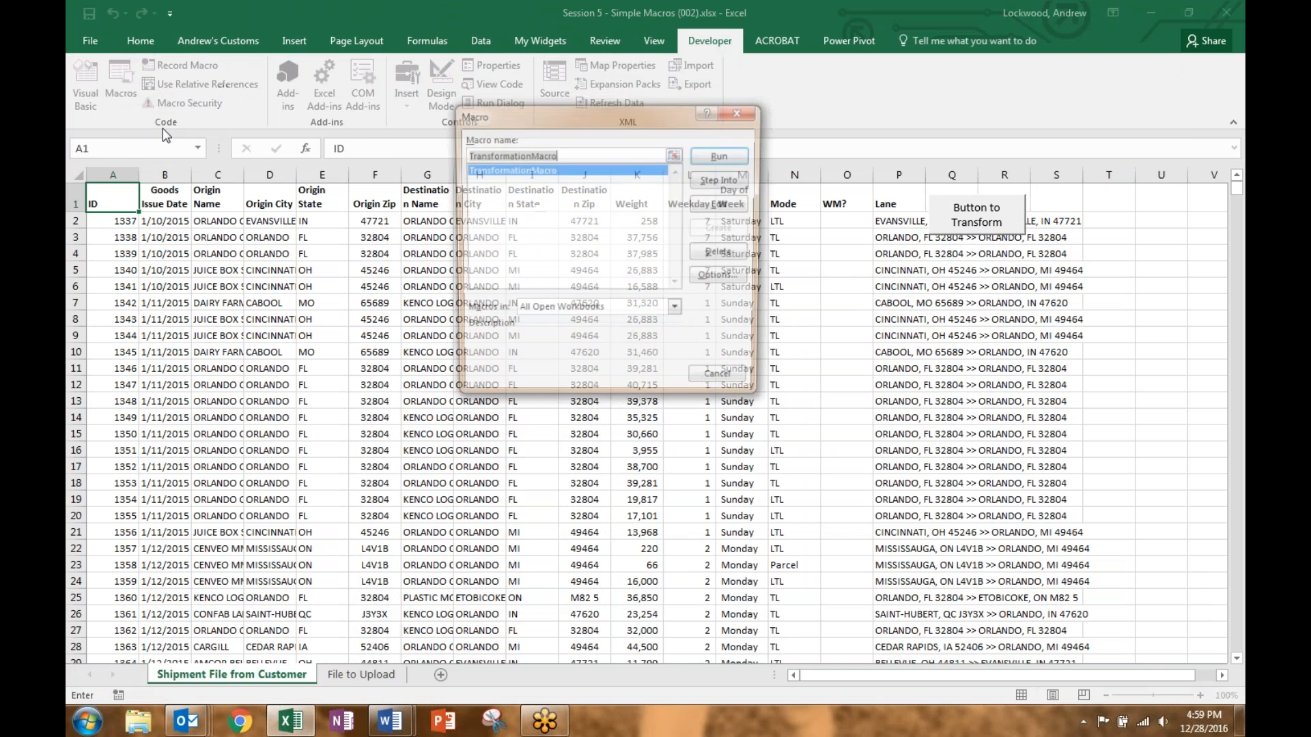
pyautogui.click(719, 205)
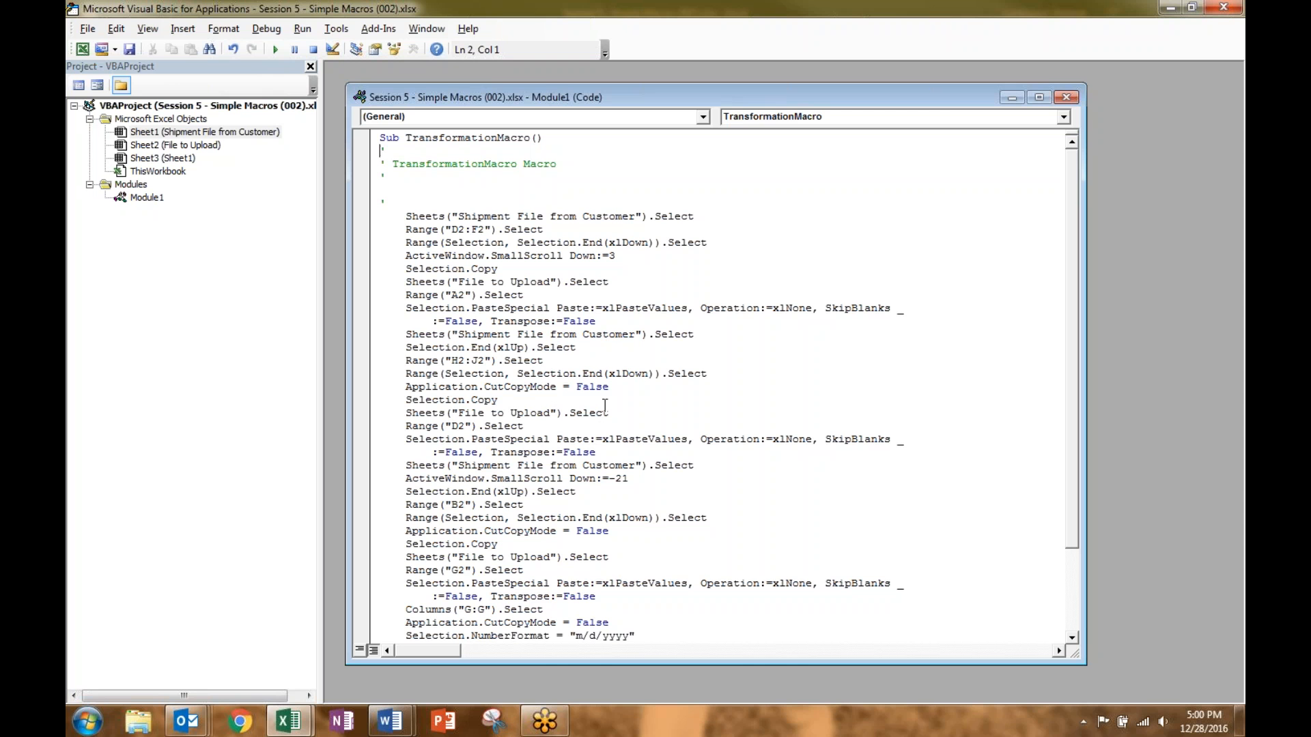
pyautogui.click(1227, 8)
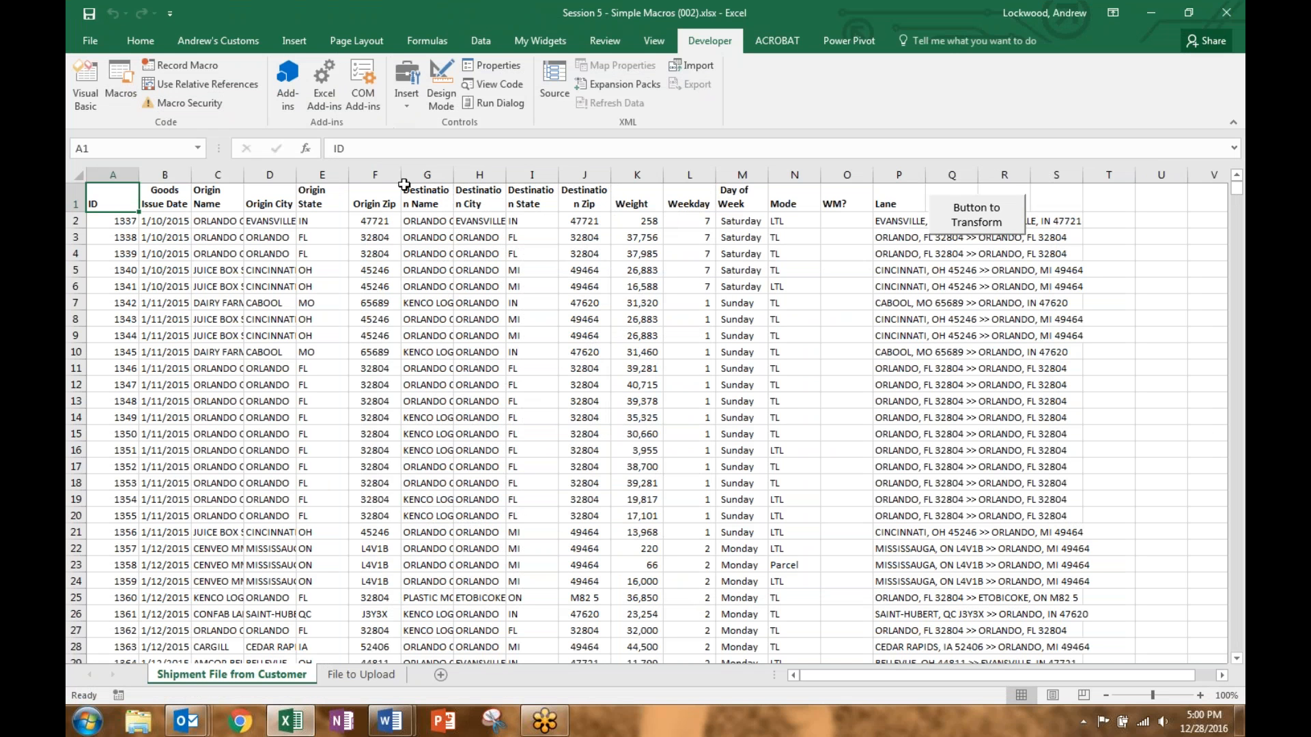
pyautogui.click(404, 105)
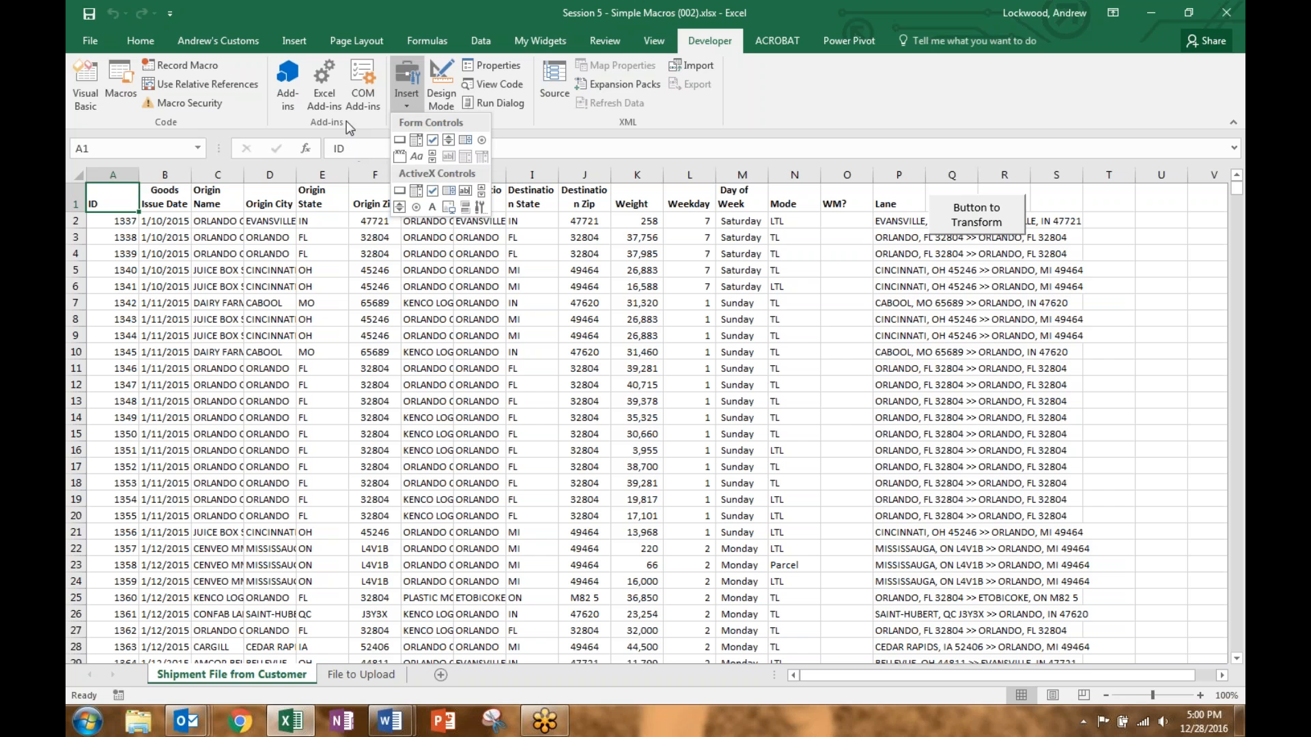
pyautogui.click(293, 261)
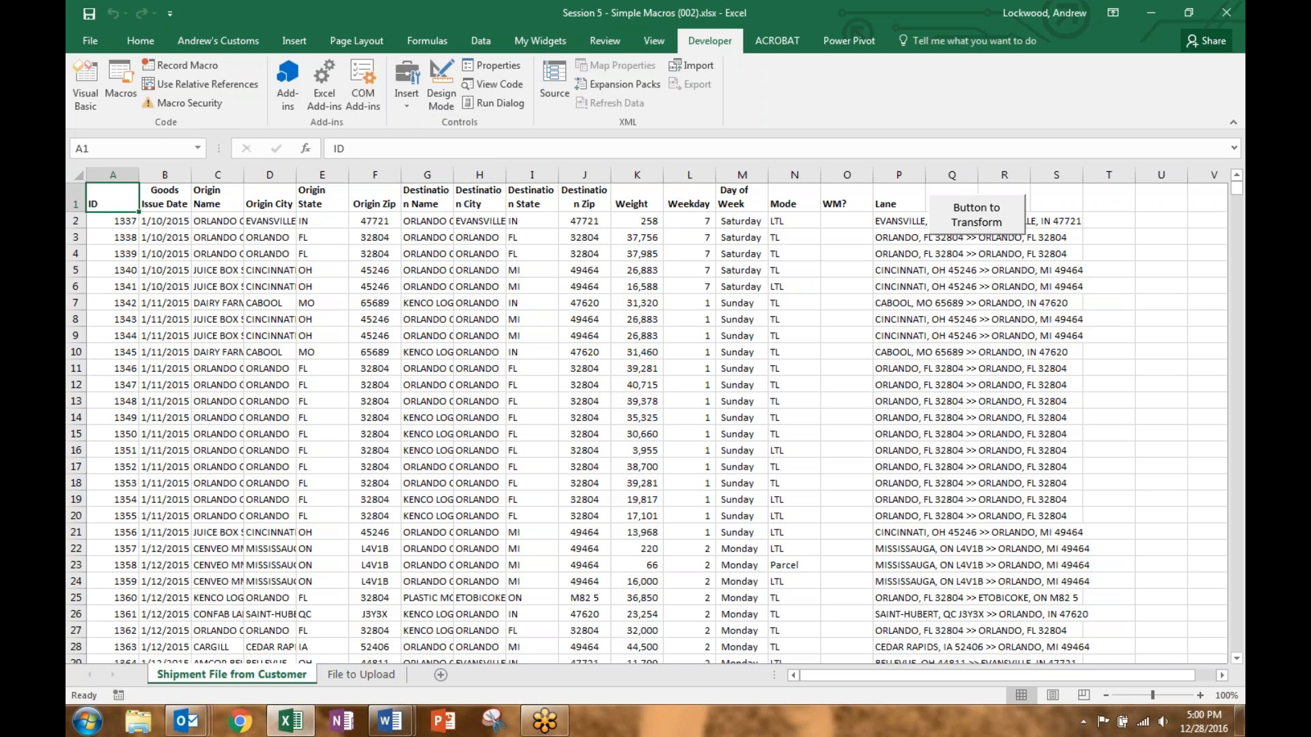